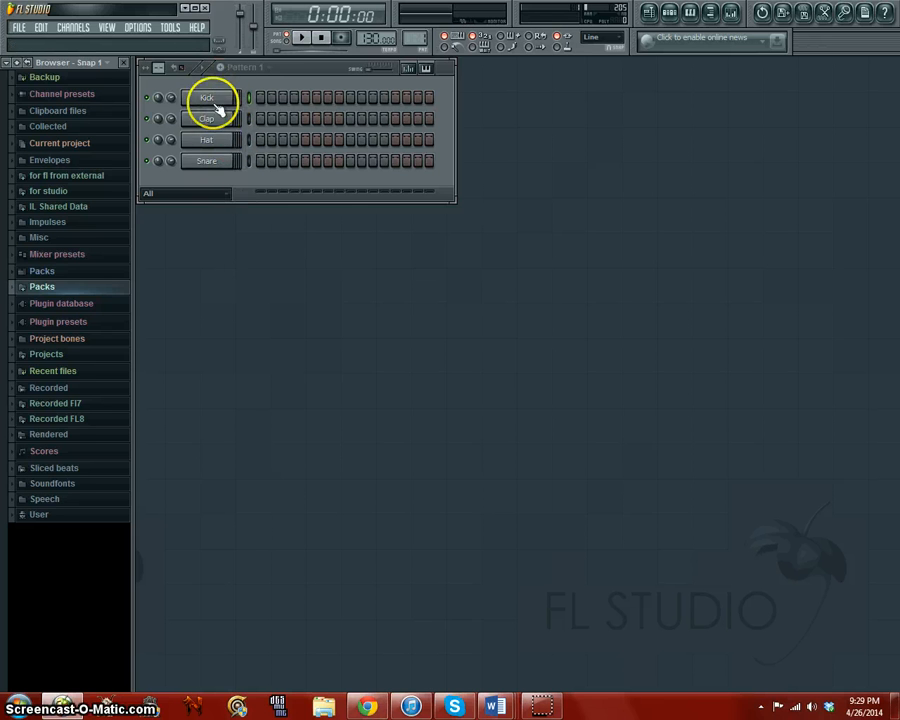
left_click(20, 27)
mouse_move(82, 57)
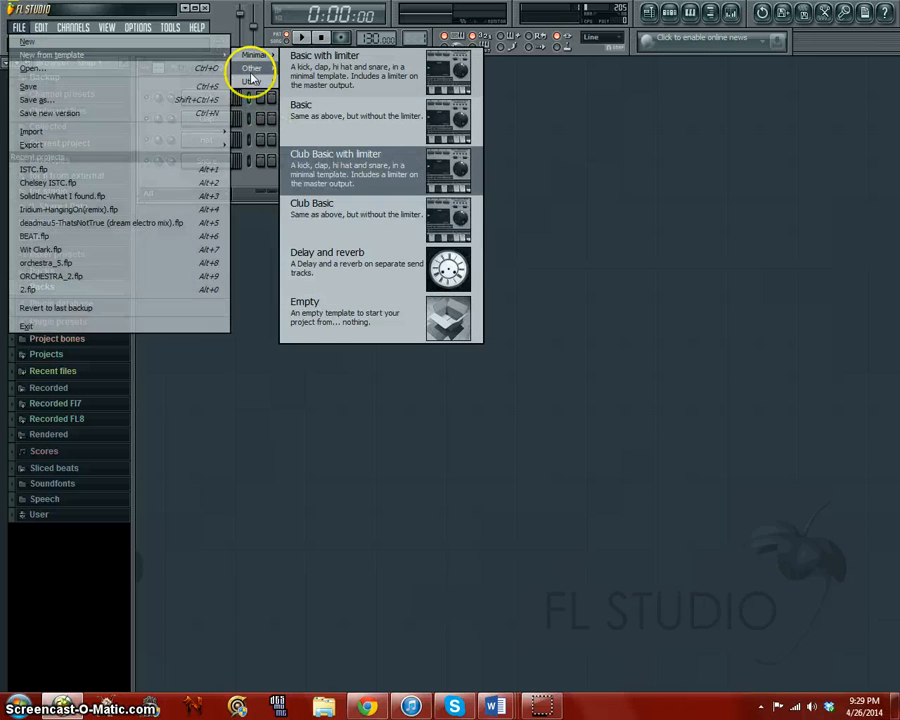
mouse_move(257, 87)
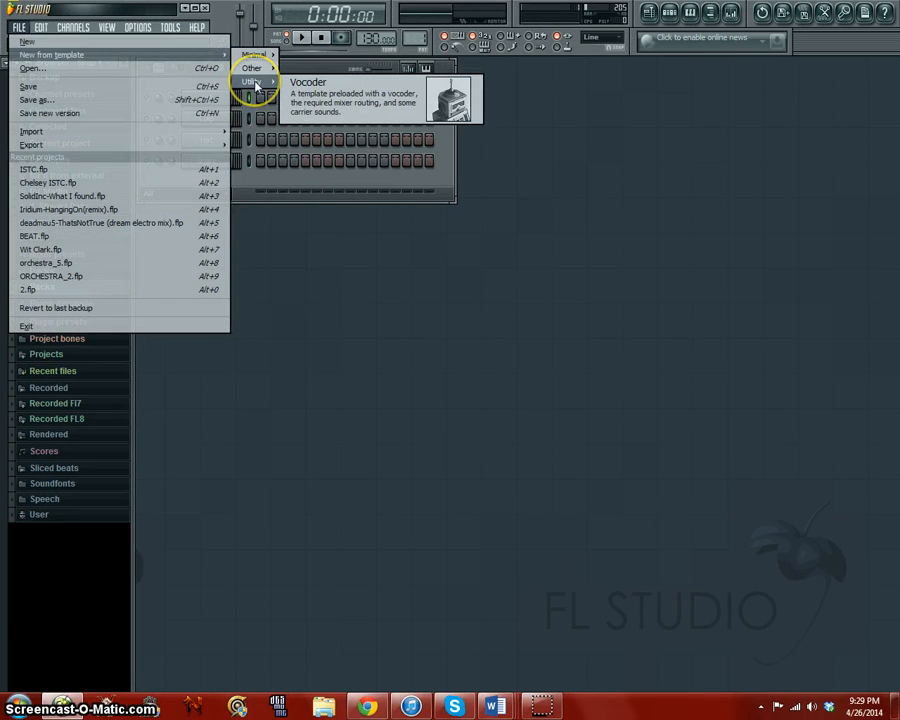
left_click(350, 186)
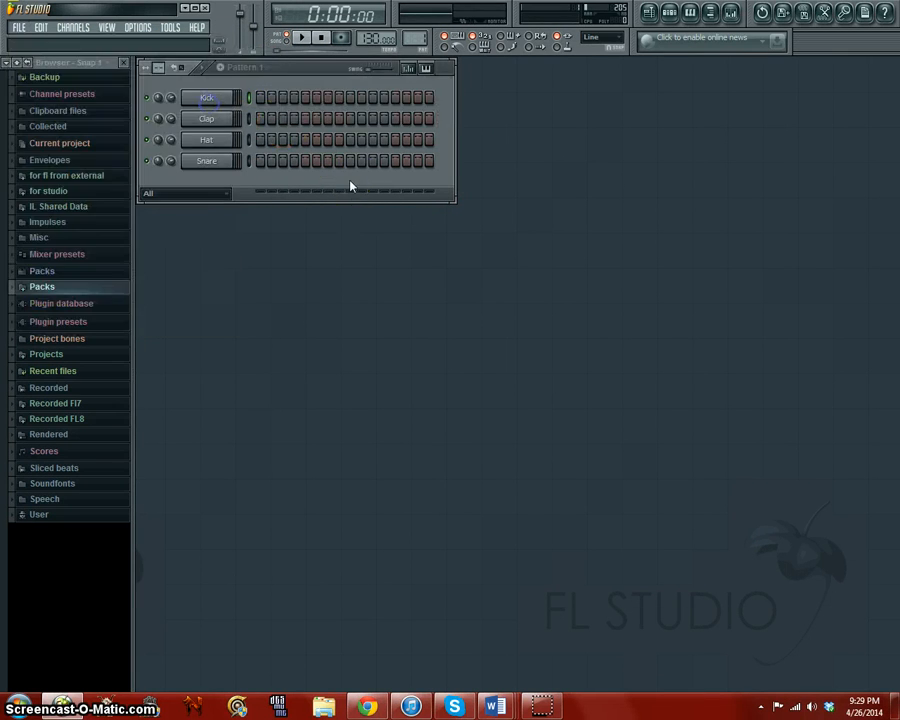
- Audition the Kick, Clap, Hat and Snare samples one after another from their channel settings, and close the settings
left_click(215, 107)
left_click(770, 454)
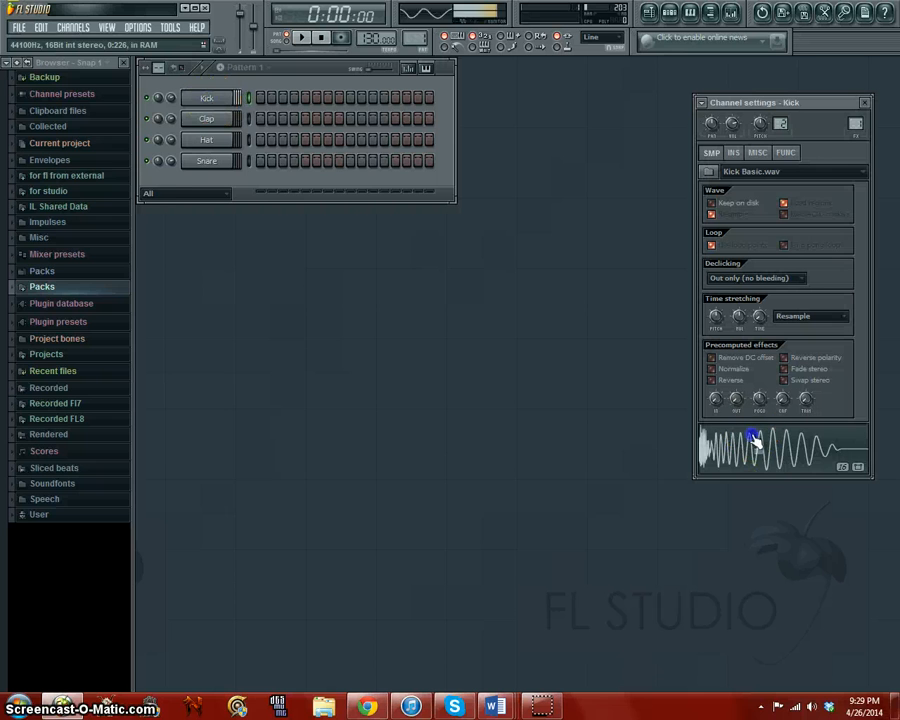
left_click(228, 120)
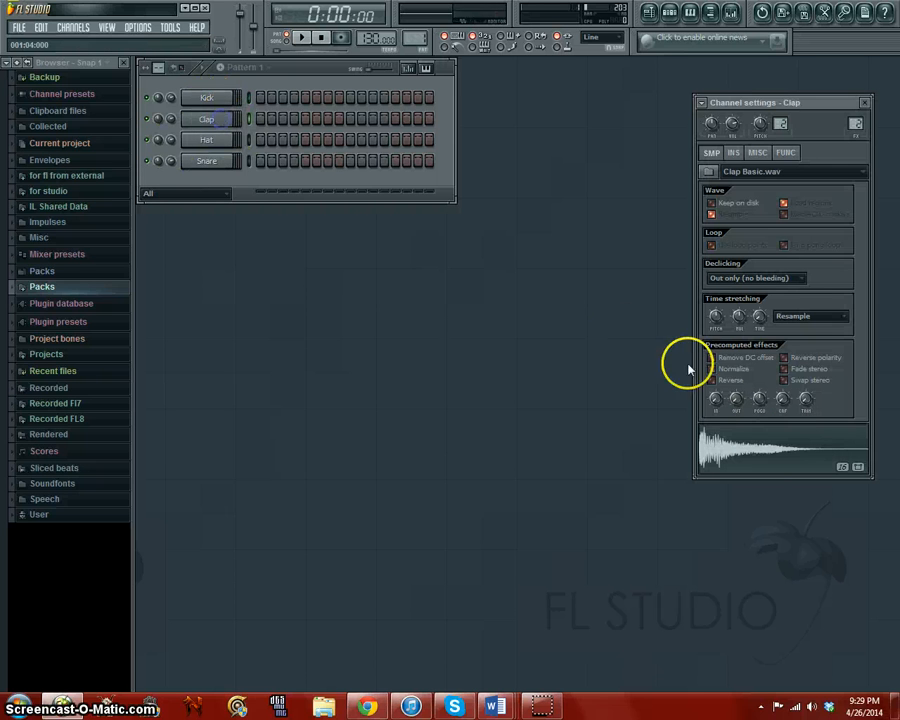
left_click(739, 428)
left_click(210, 141)
left_click(737, 428)
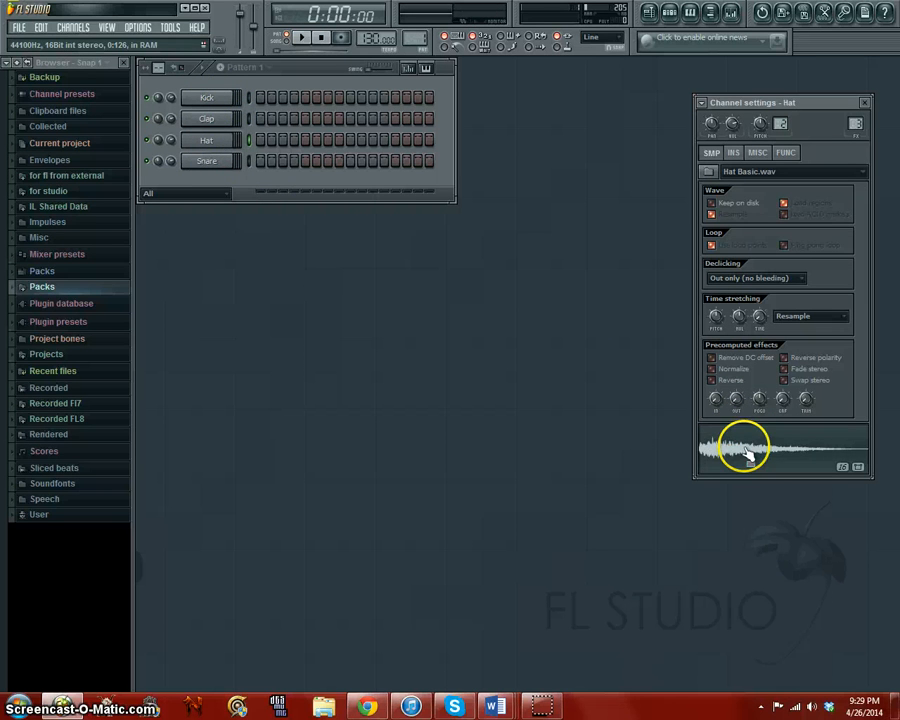
left_click(208, 166)
left_click(760, 435)
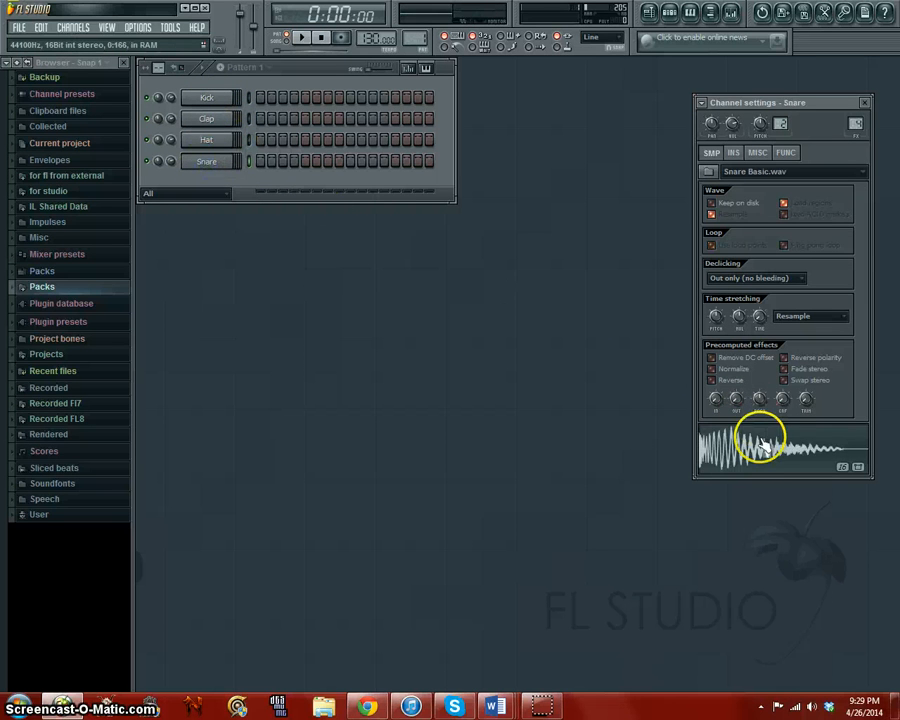
left_click(865, 104)
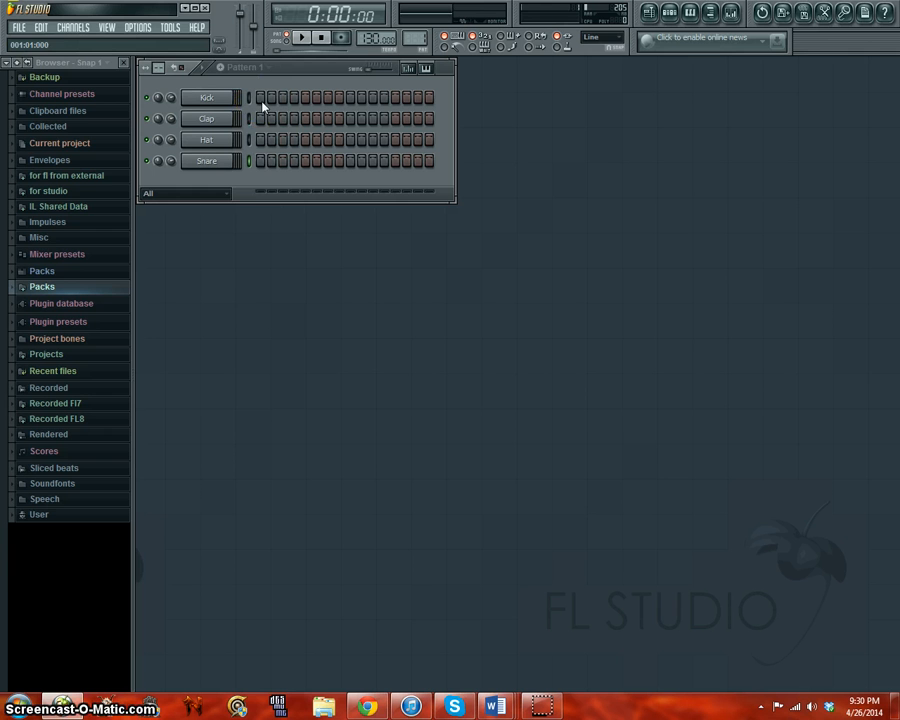
- Raise the beats per bar of Pattern 1 so its step grid is 32 steps long
left_click(158, 67)
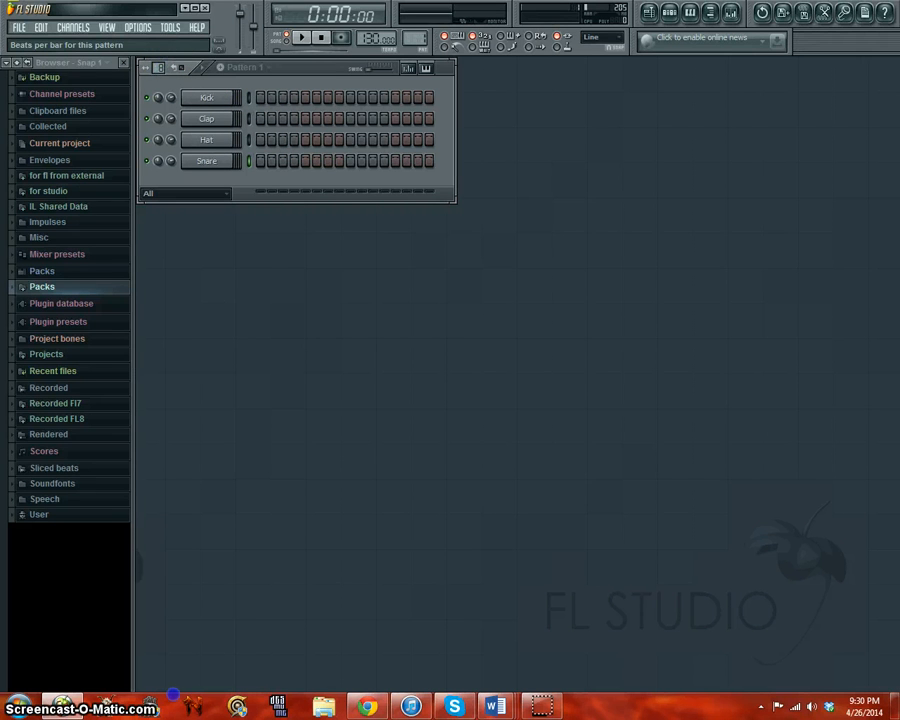
left_click_drag(158, 67, 172, 692)
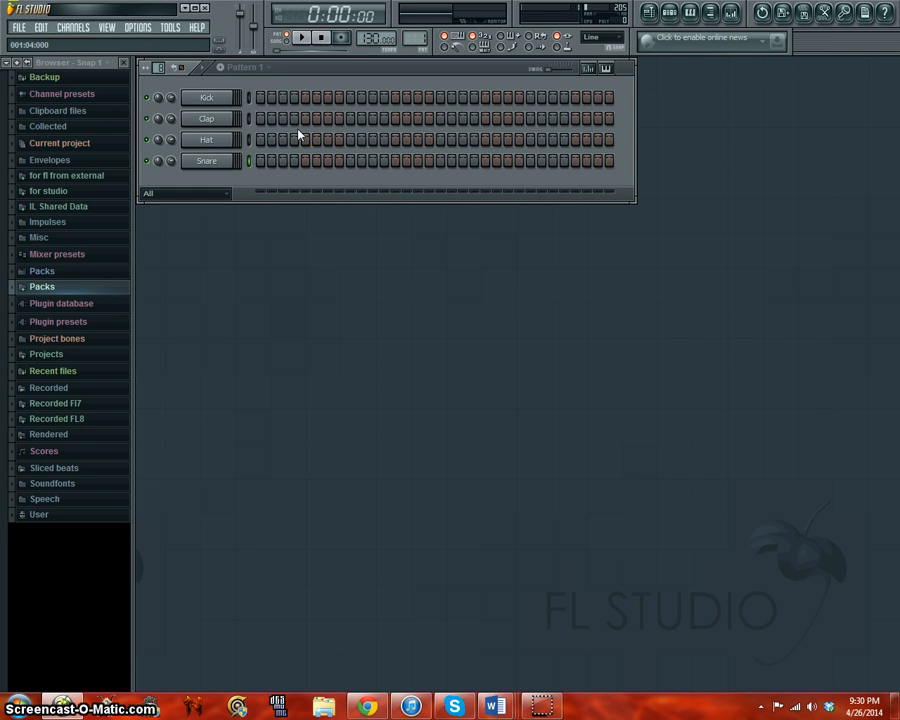
- Fill the Hat channel on every fourth step of the pattern, and play it back briefly
right_click(208, 141)
left_click(283, 252)
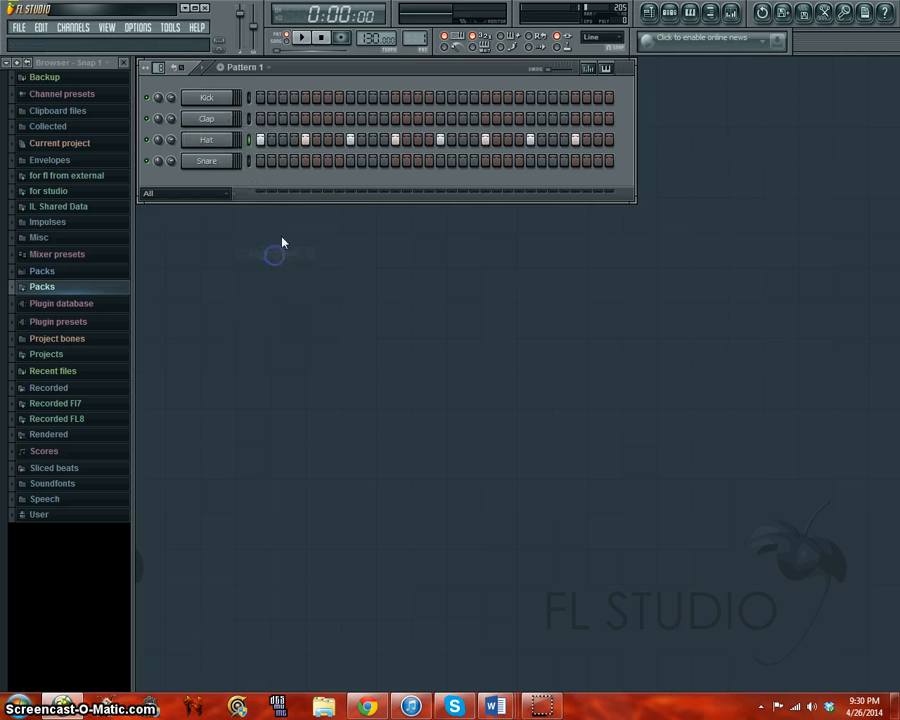
left_click(302, 38)
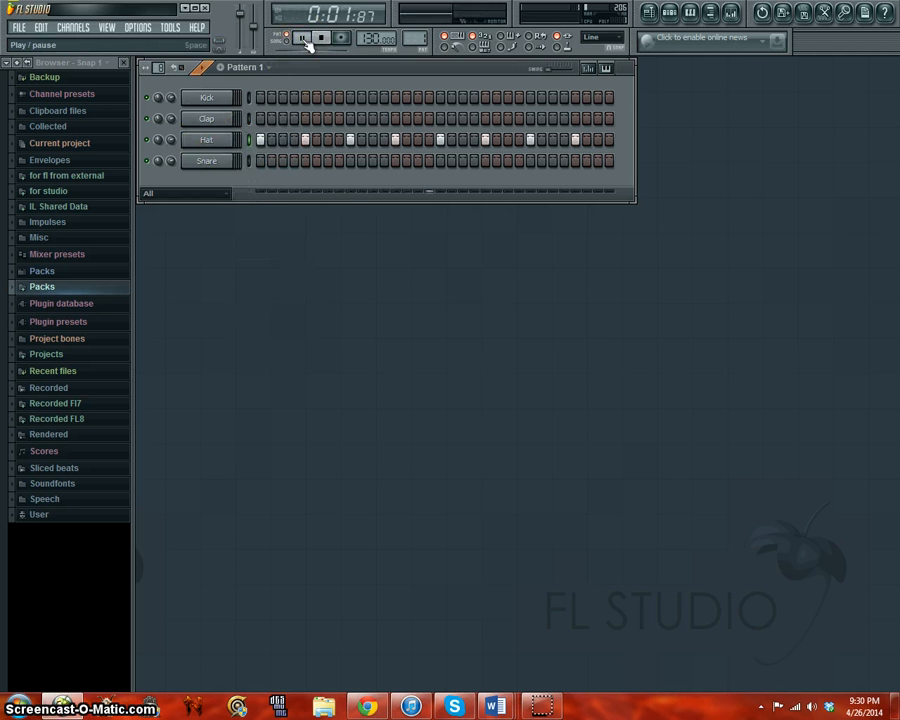
left_click(306, 40)
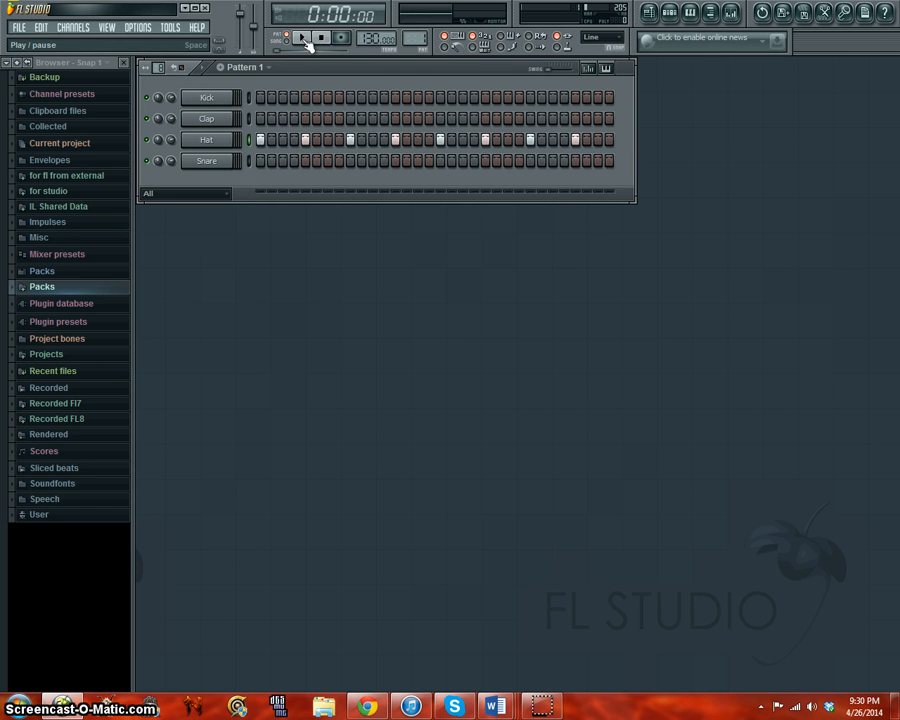
- Program Kick hits on steps 1, 11, 19, 25 and 31, and listen to the pattern
left_click(260, 98)
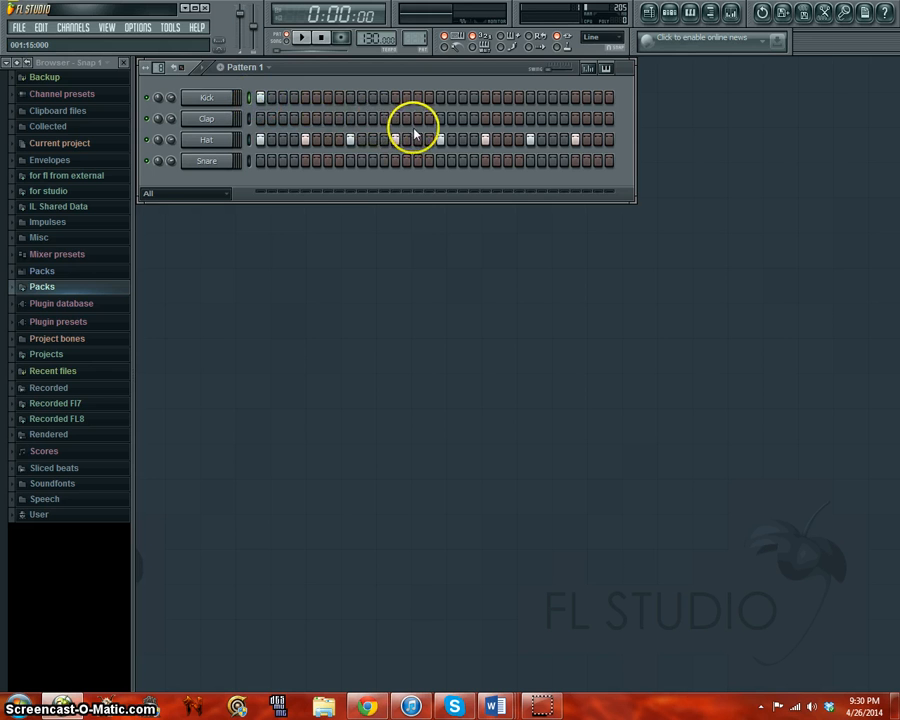
left_click(372, 97)
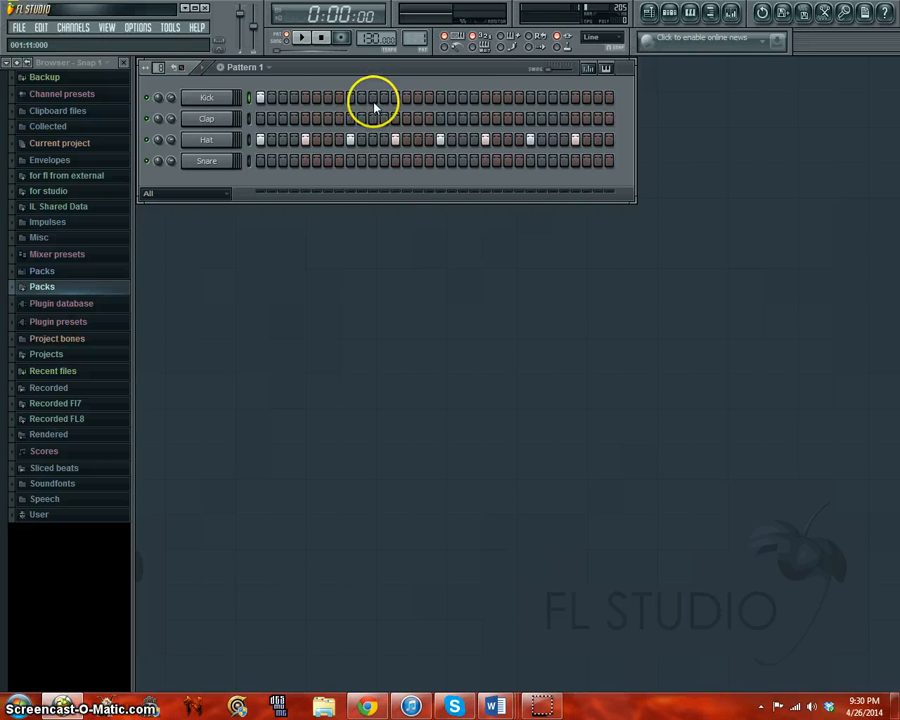
left_click(463, 97)
left_click(530, 97)
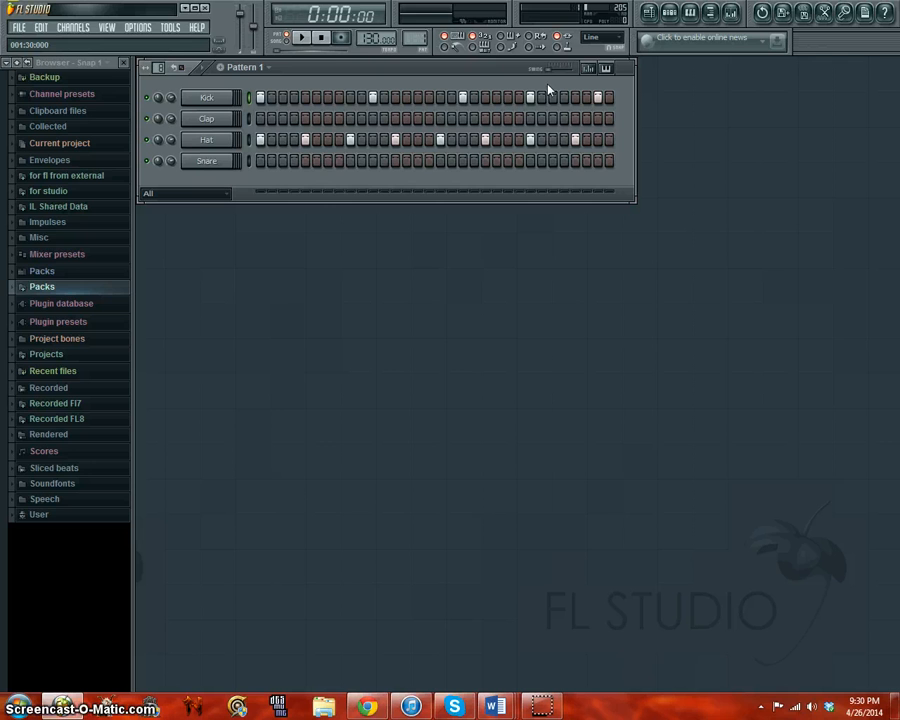
key("space")
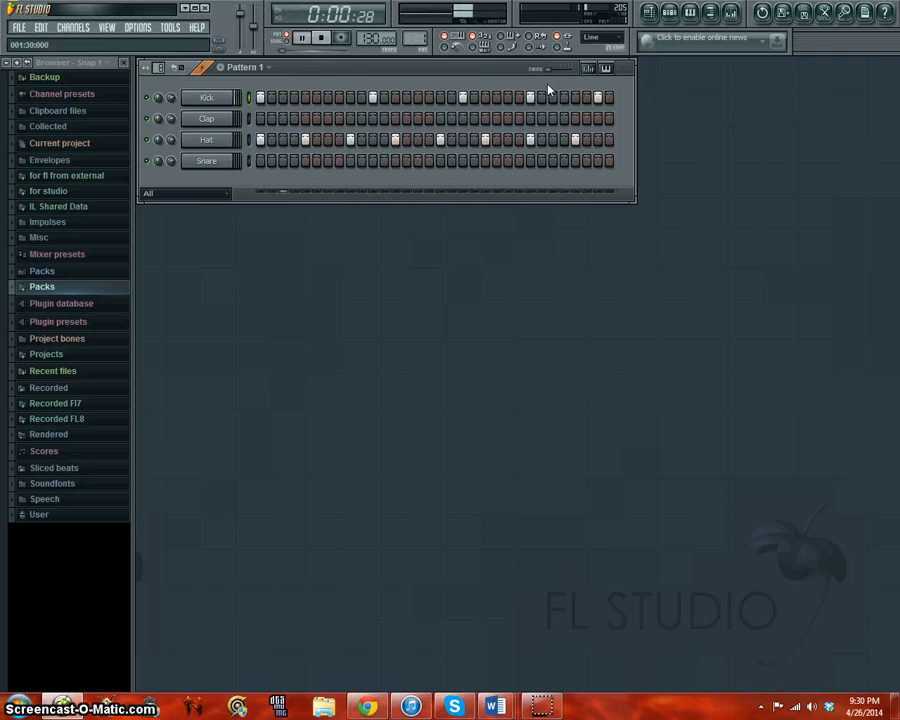
key("space")
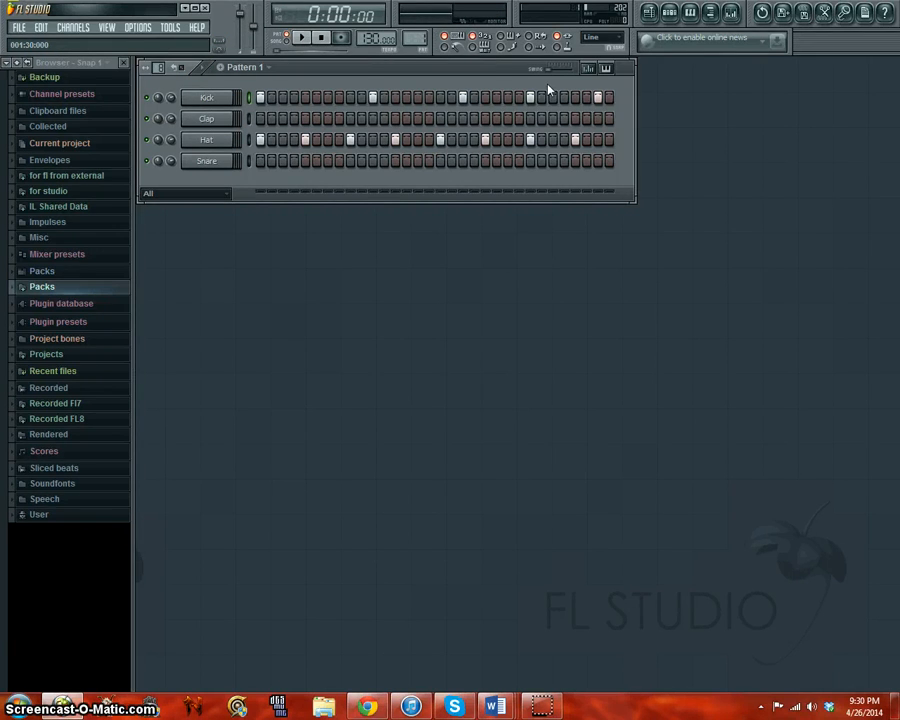
- Program Snare hits on steps 5, 13, 21 and 29, and play the full drum pattern
left_click(306, 164)
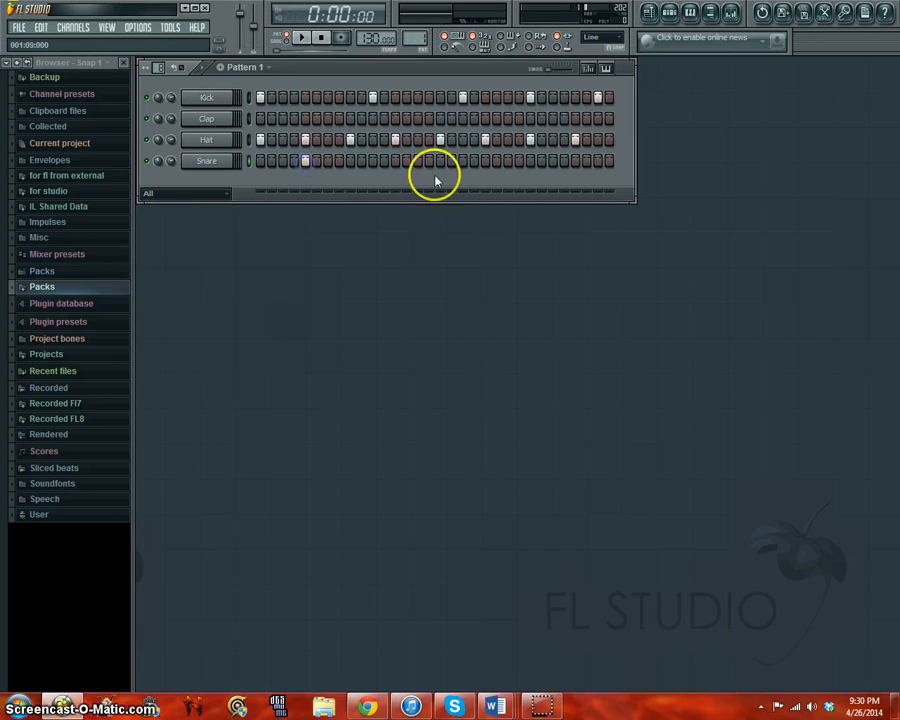
left_click(396, 162)
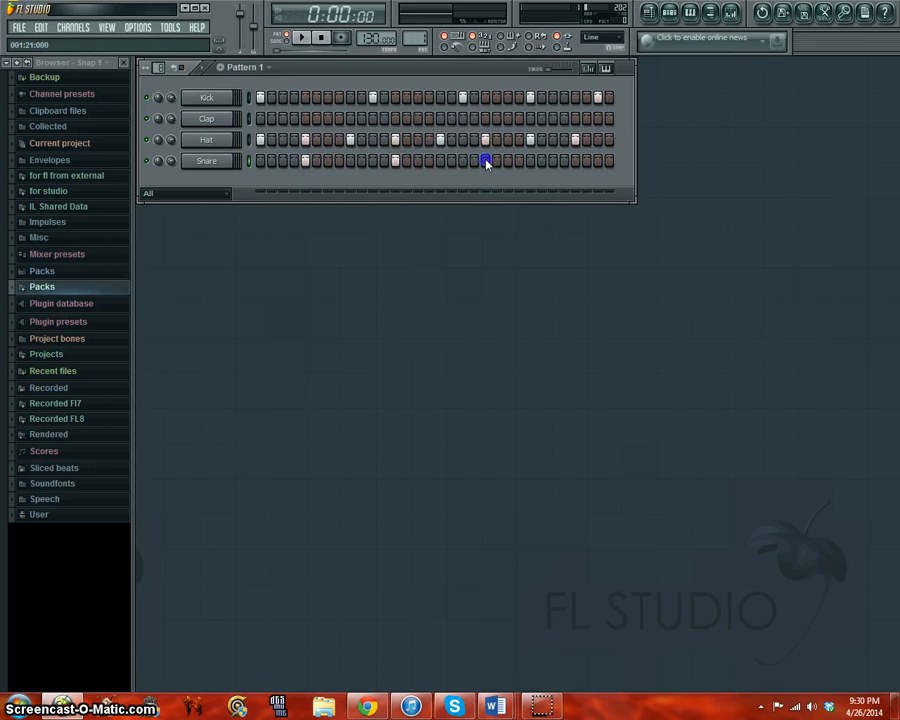
left_click(575, 163)
key("space")
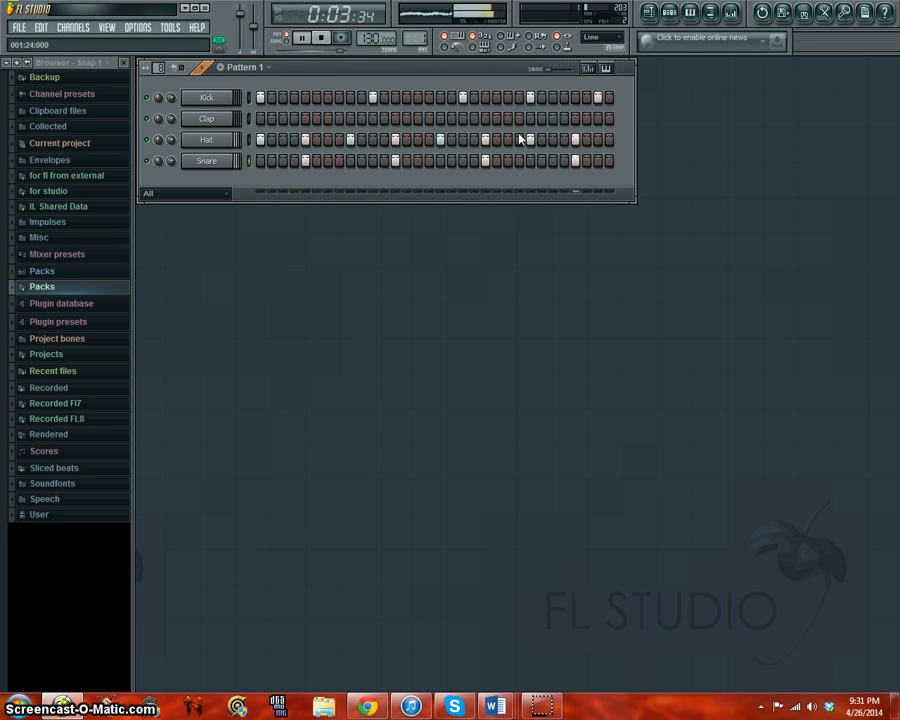
key("space")
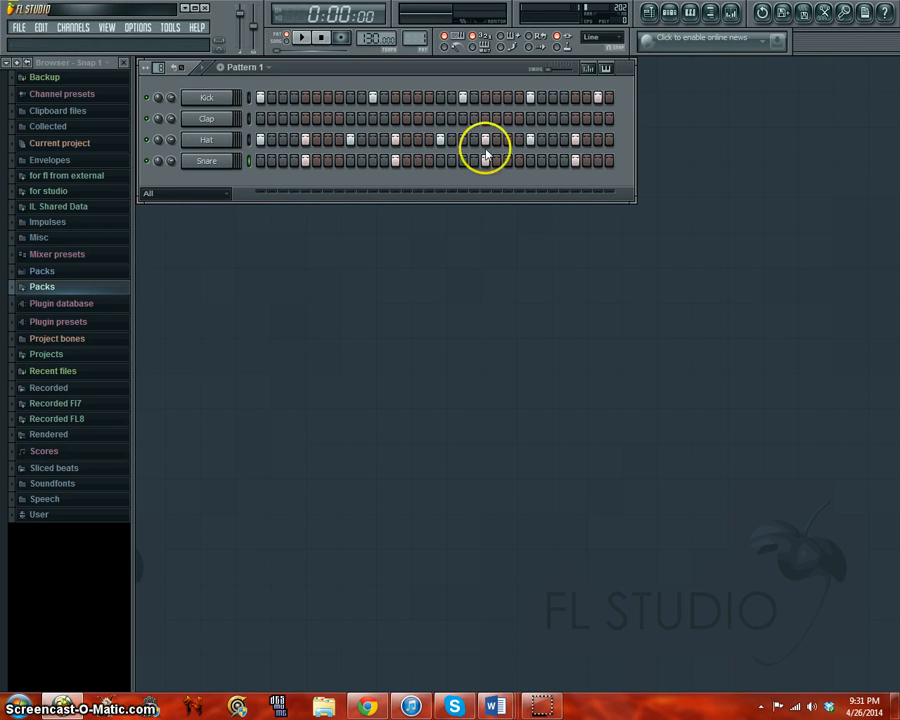
- Inspect the Clap channel's settings and close them
left_click(210, 121)
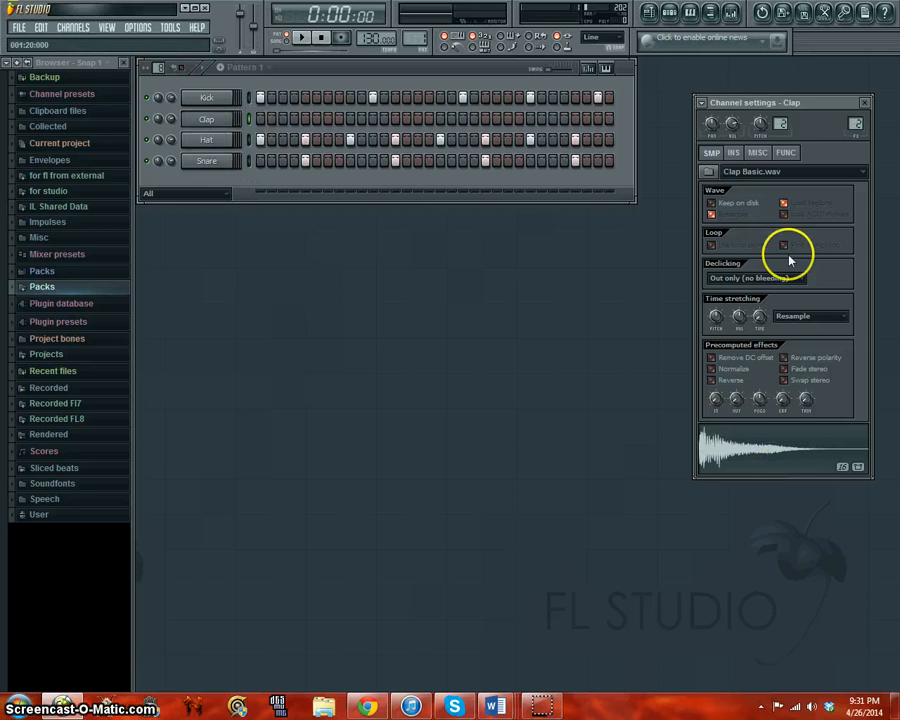
left_click(866, 102)
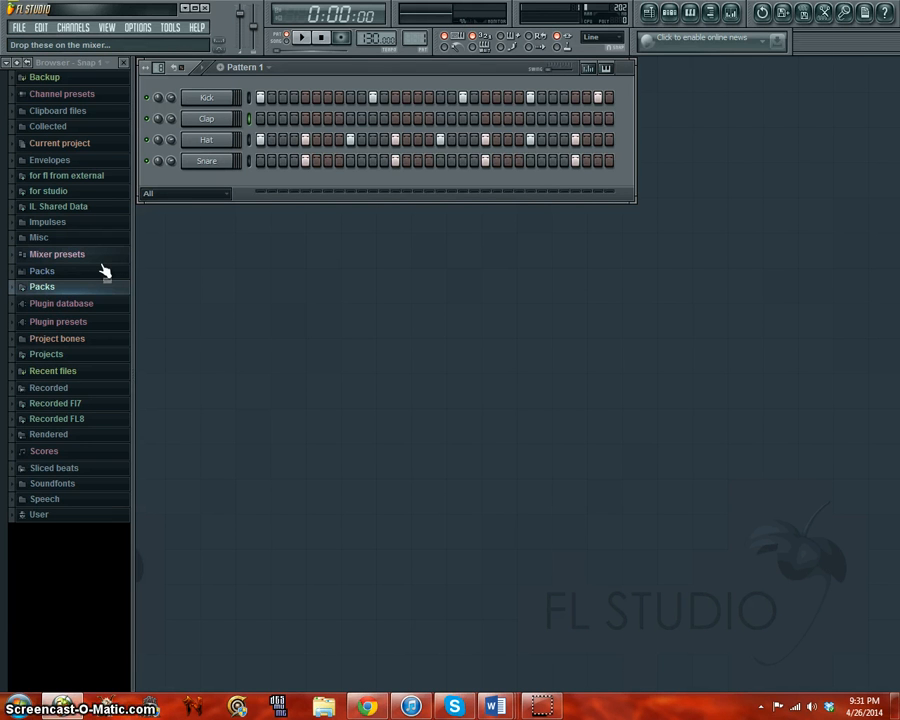
- Look through the contents of both Packs folders in the browser, including the Legacy pack, and collapse them
left_click(62, 288)
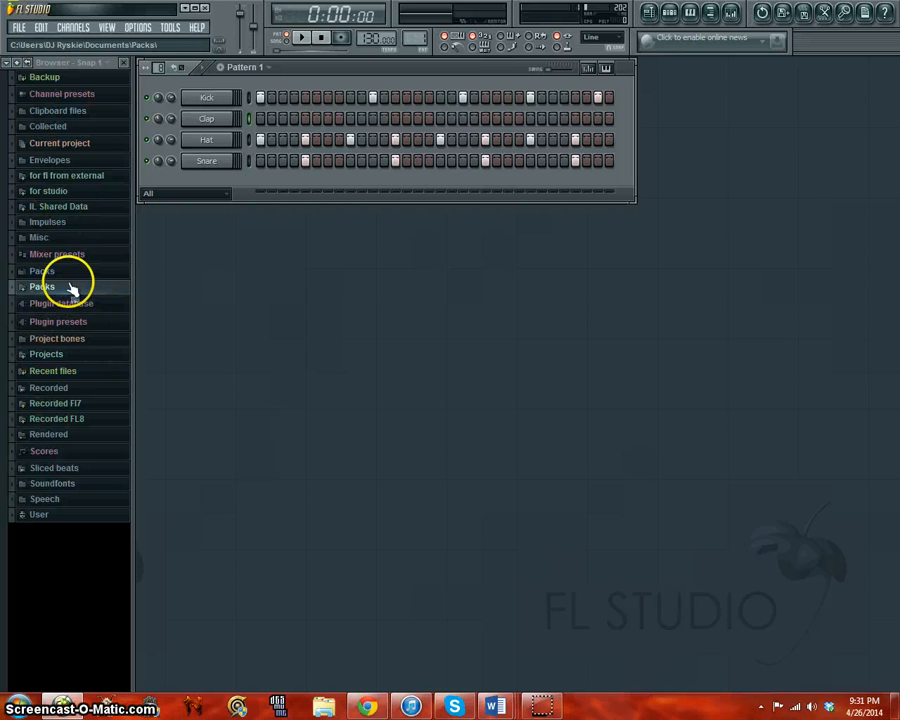
left_click(66, 289)
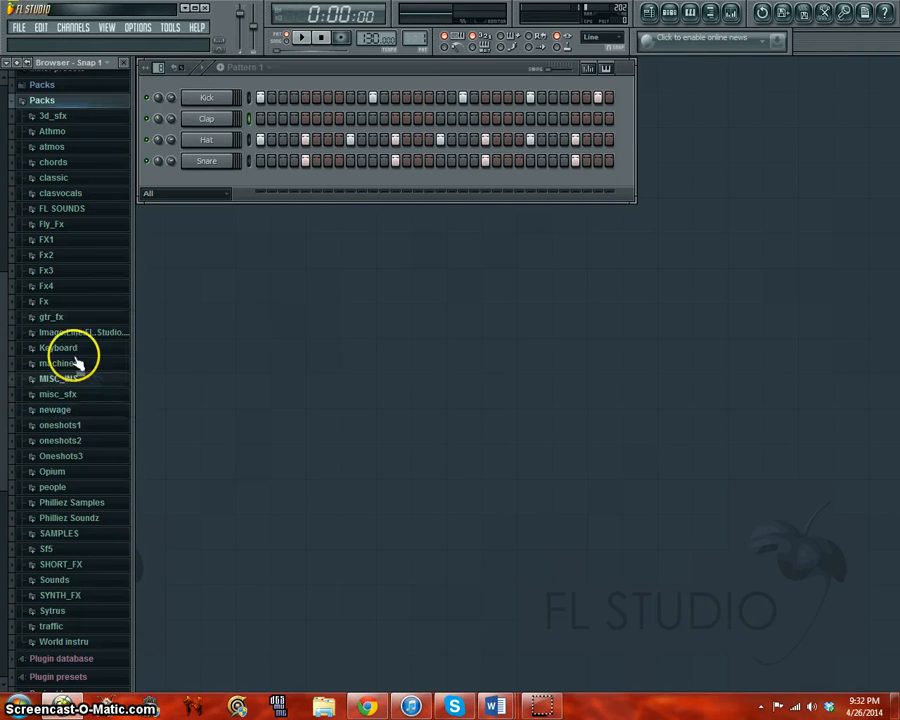
scroll(93, 537, "down", 1)
scroll(93, 537, "up", 3)
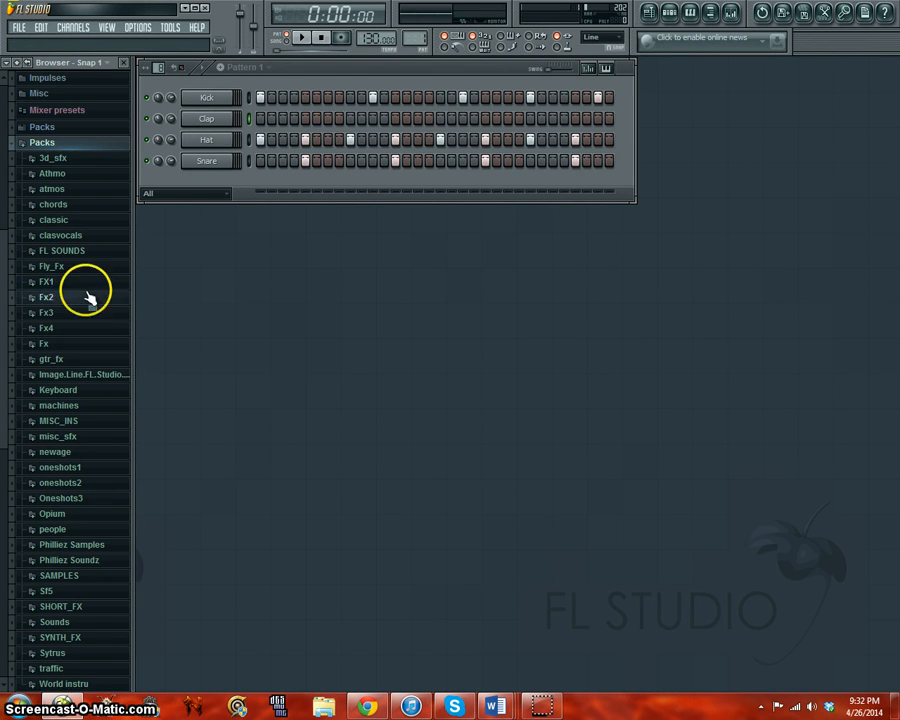
left_click(58, 145)
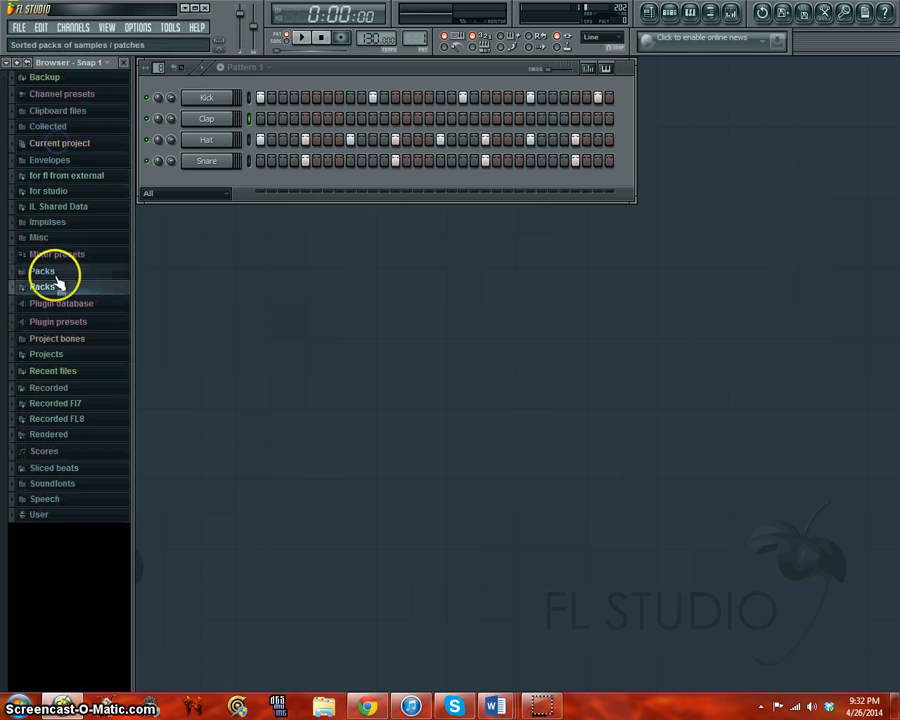
left_click(56, 270)
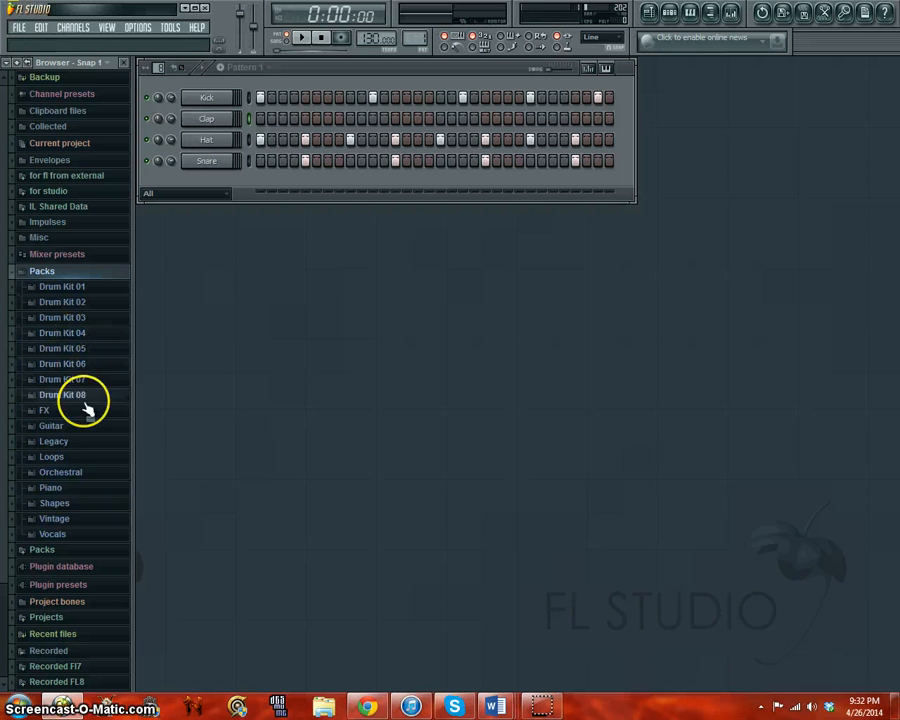
left_click(70, 440)
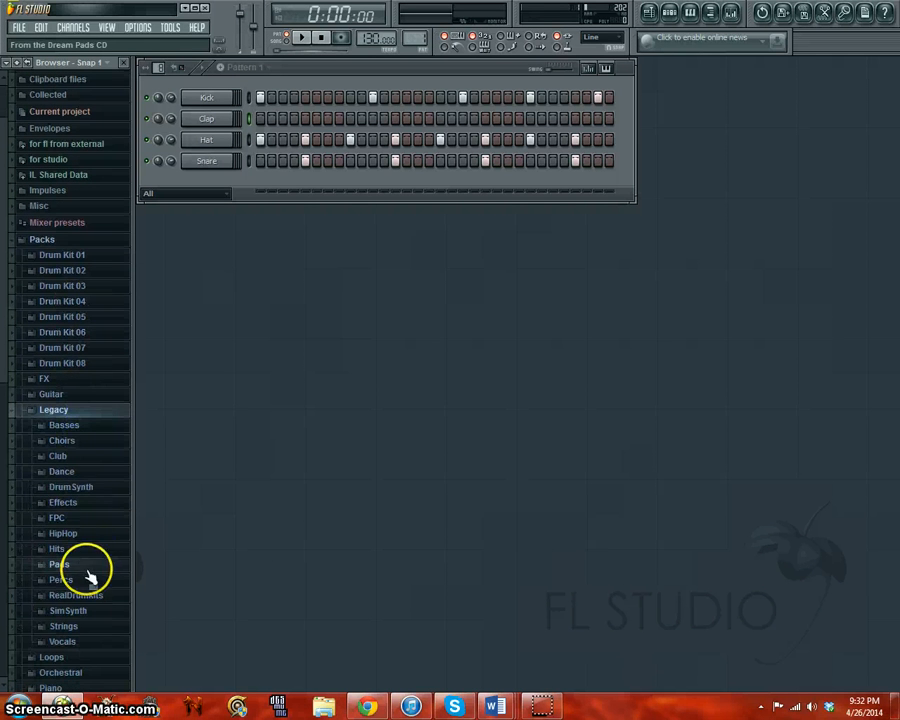
left_click(70, 410)
left_click(65, 239)
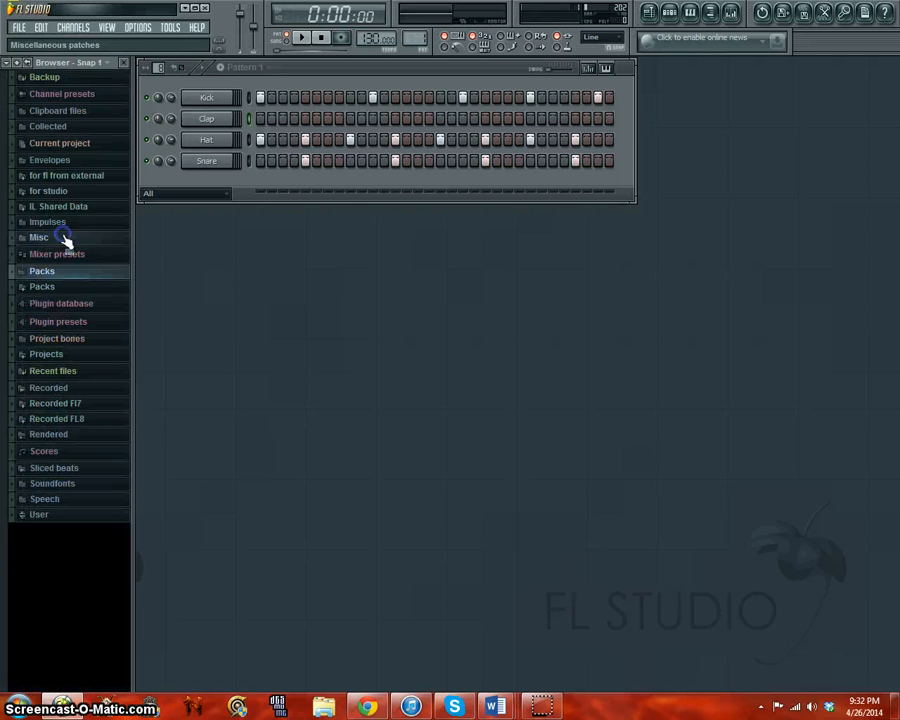
- Add the "Bass - jazzbass" preset from the Bass folder of the Sytrus pack as a new channel below Snare
left_click(70, 288)
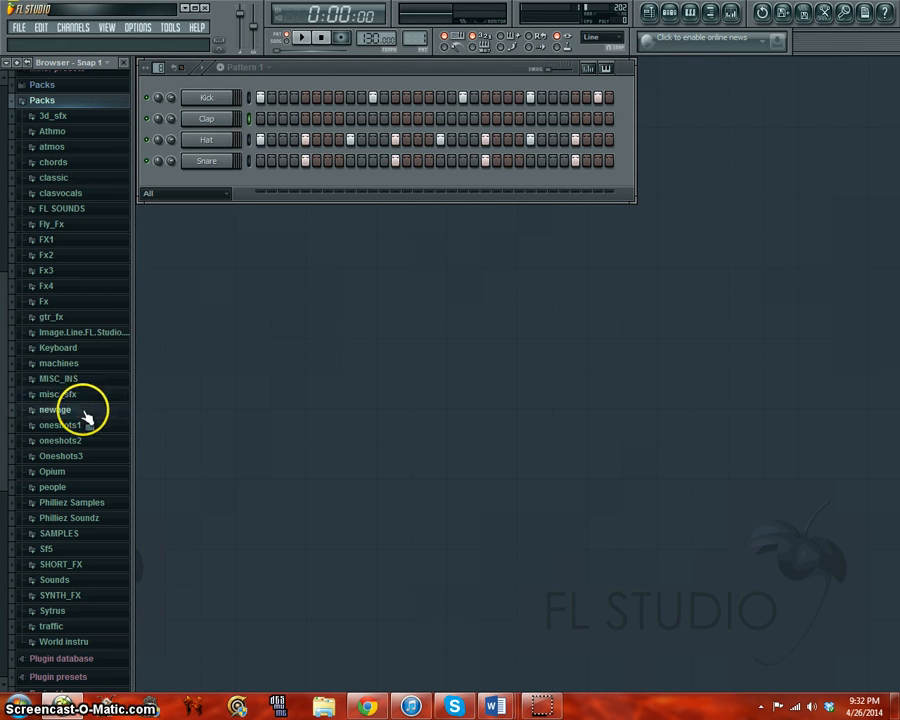
left_click(63, 609)
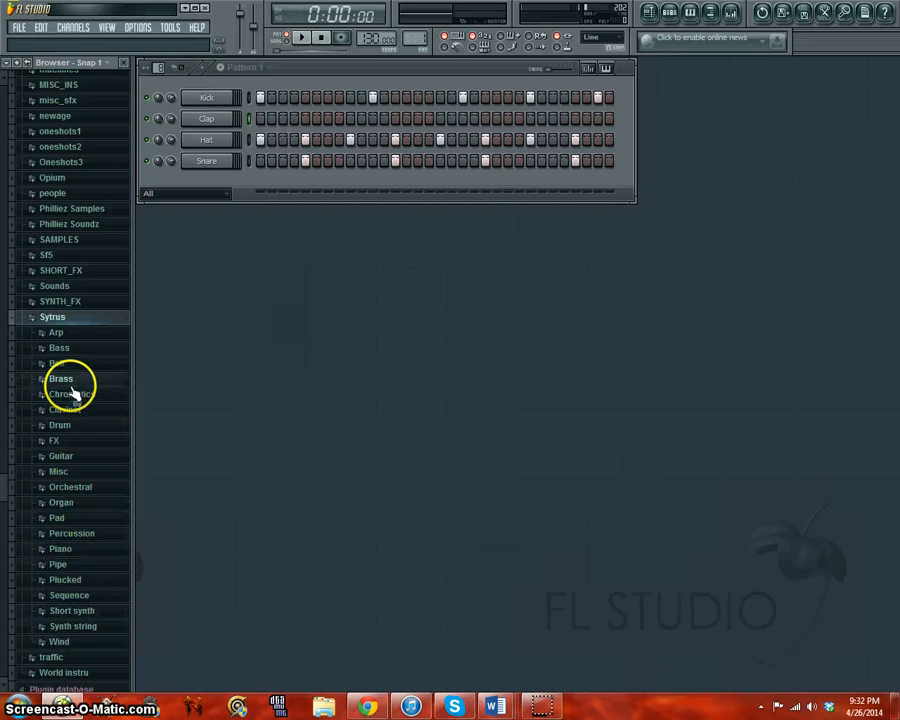
left_click(60, 349)
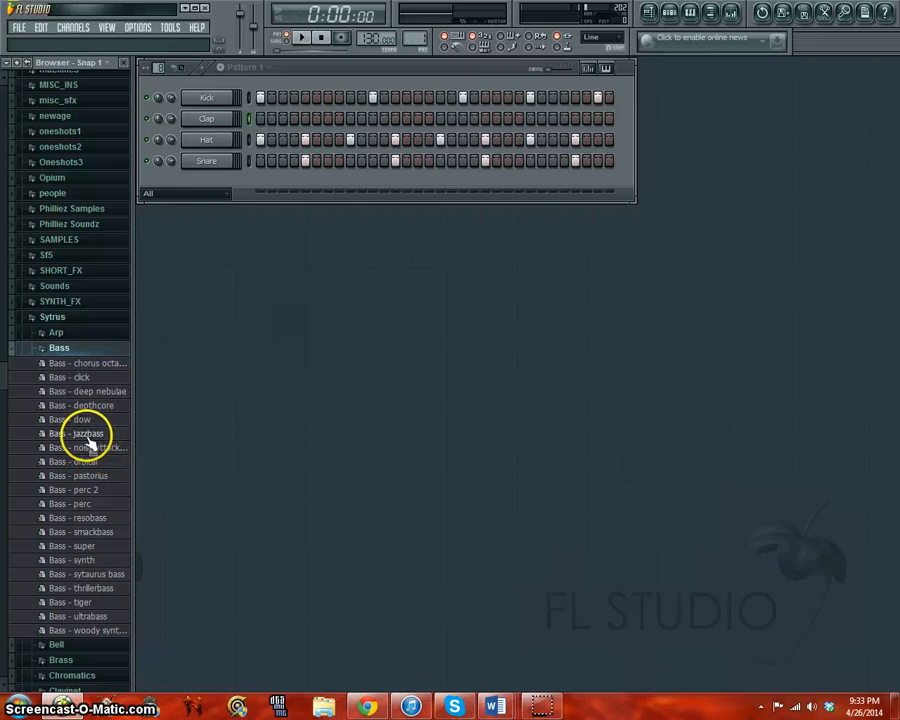
left_click_drag(90, 436, 201, 178)
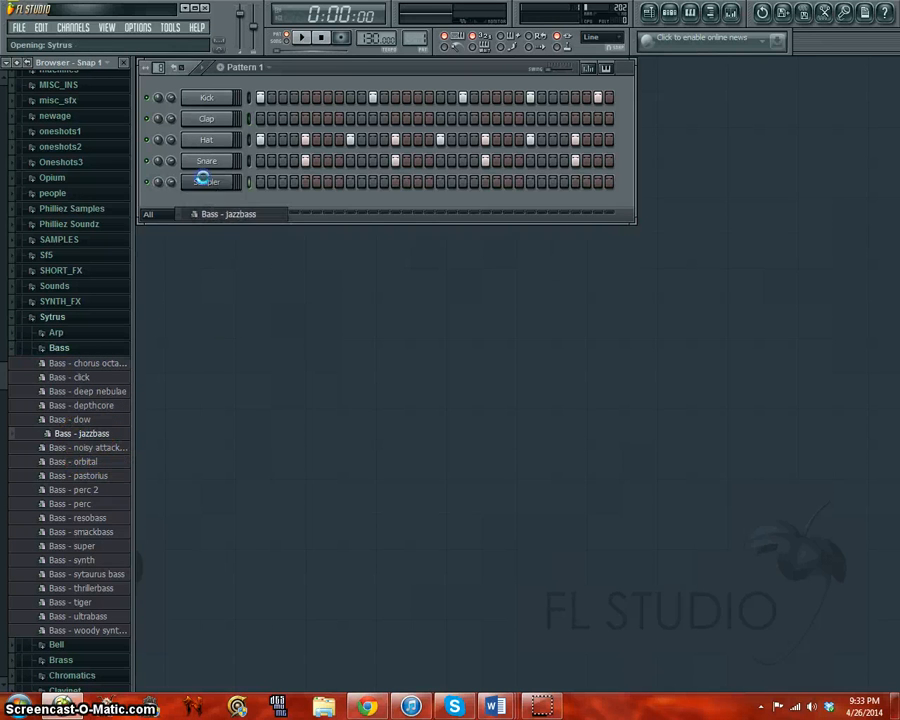
- Audition the Bass - jazzbass instrument on the Sytrus keyboard and return to the channel rack
left_click(317, 68)
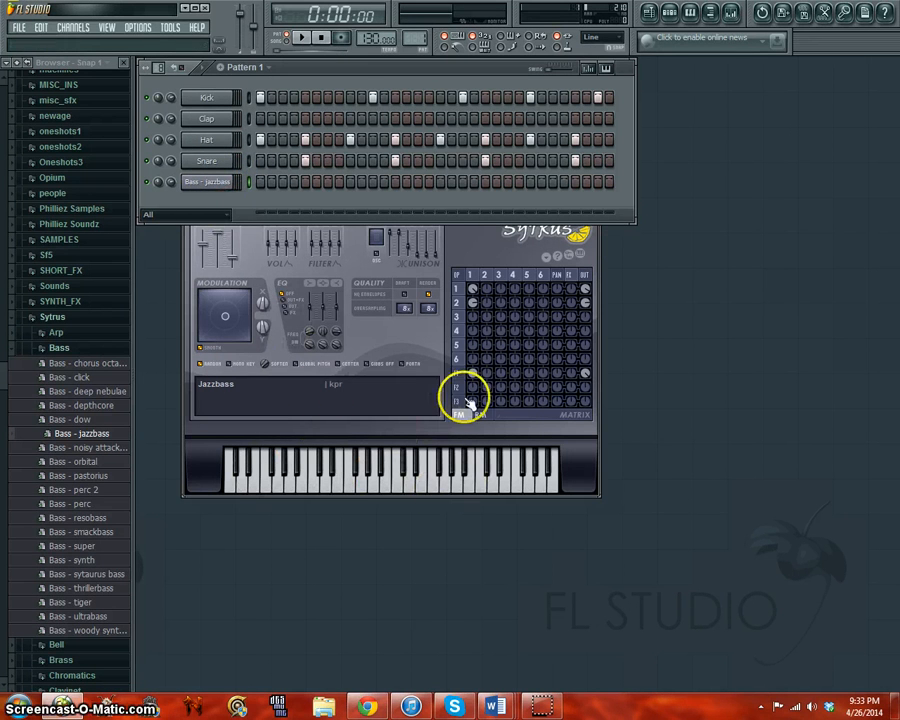
left_click(481, 250)
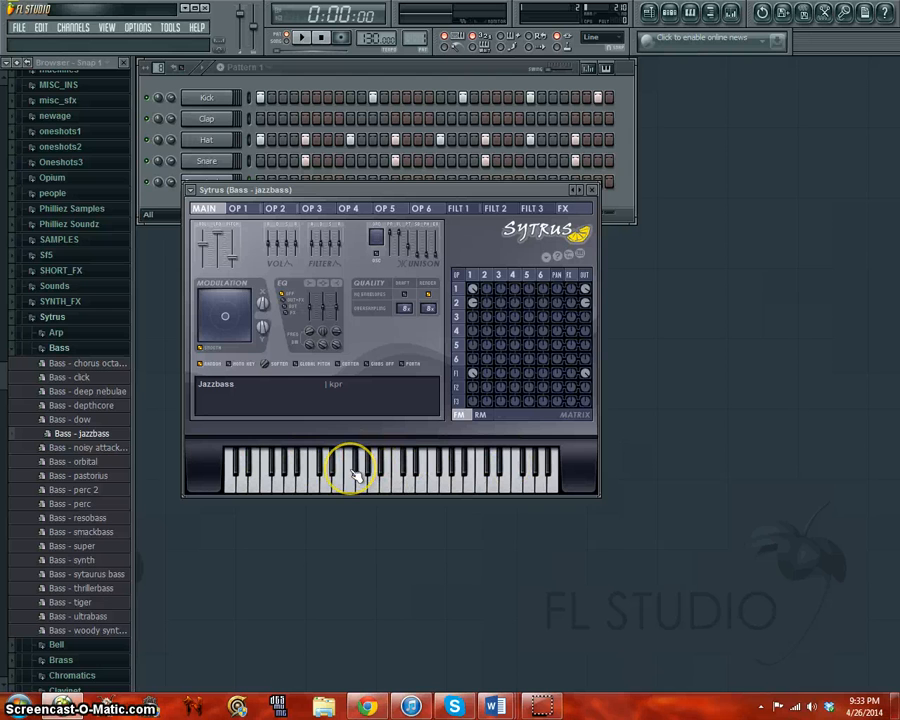
left_click(398, 482)
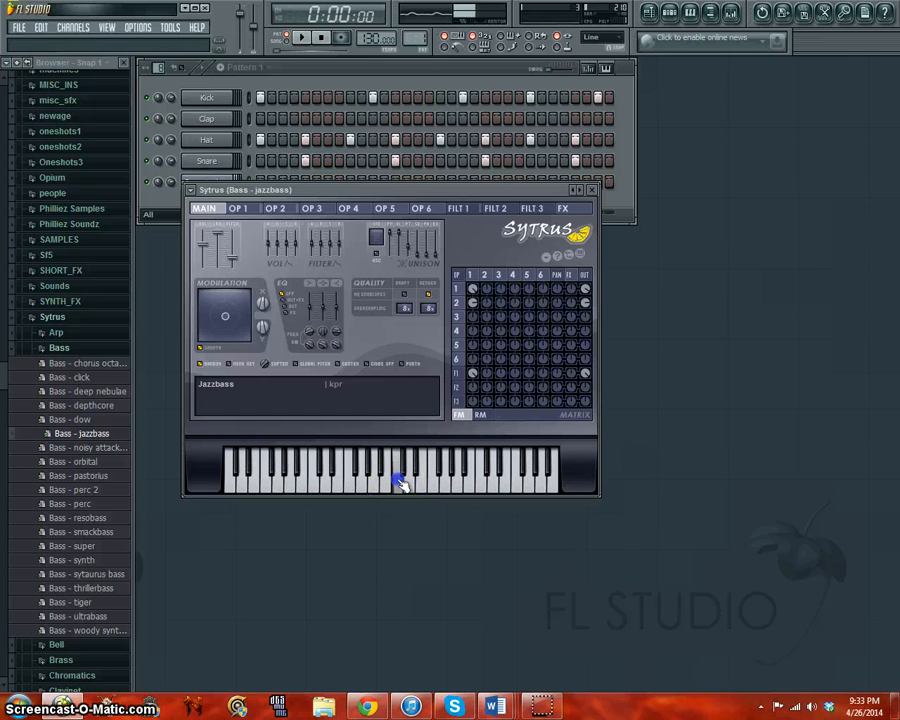
left_click(340, 75)
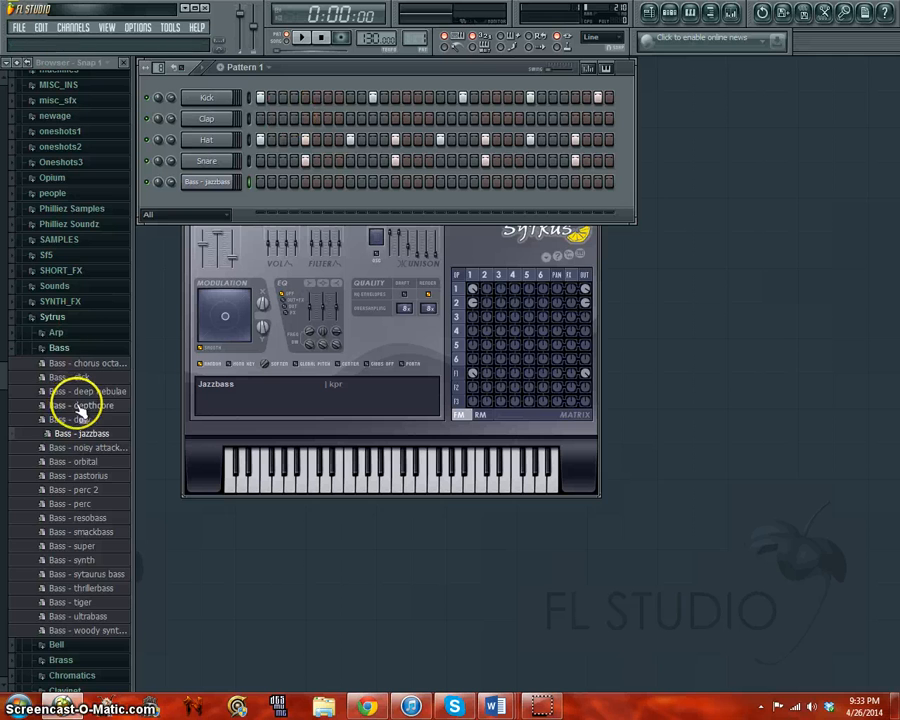
- Collapse the Bass, Sytrus and Packs folders in the browser
left_click(60, 349)
left_click(54, 316)
scroll(80, 285, "up", 5)
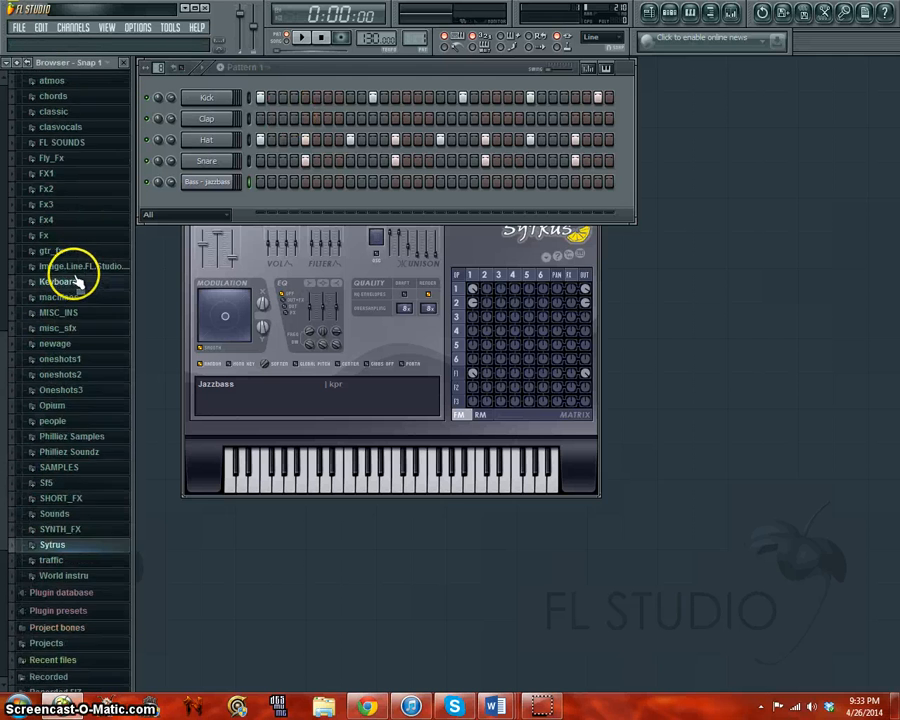
left_click(58, 125)
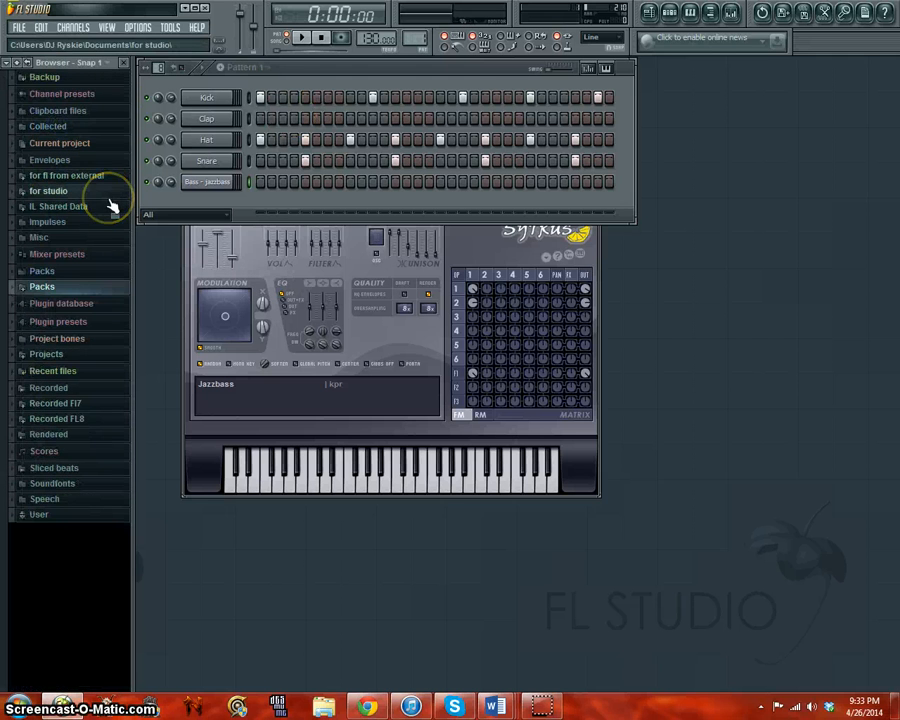
- Replace the Bass - jazzbass channel with a new Sytrus instrument and load its Eurogate preset from the Sequence group
right_click(210, 186)
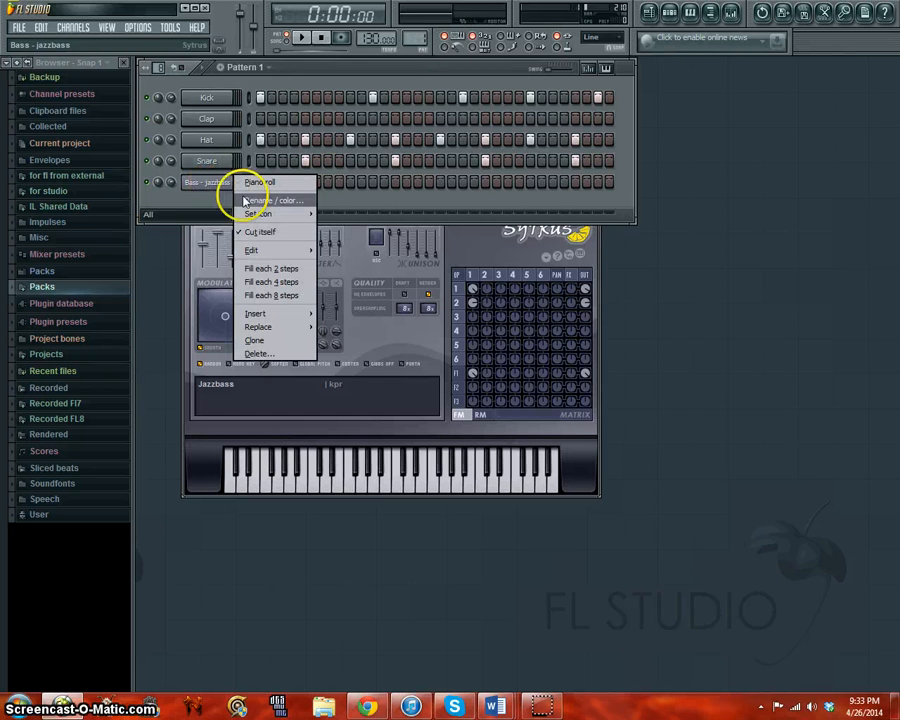
mouse_move(290, 321)
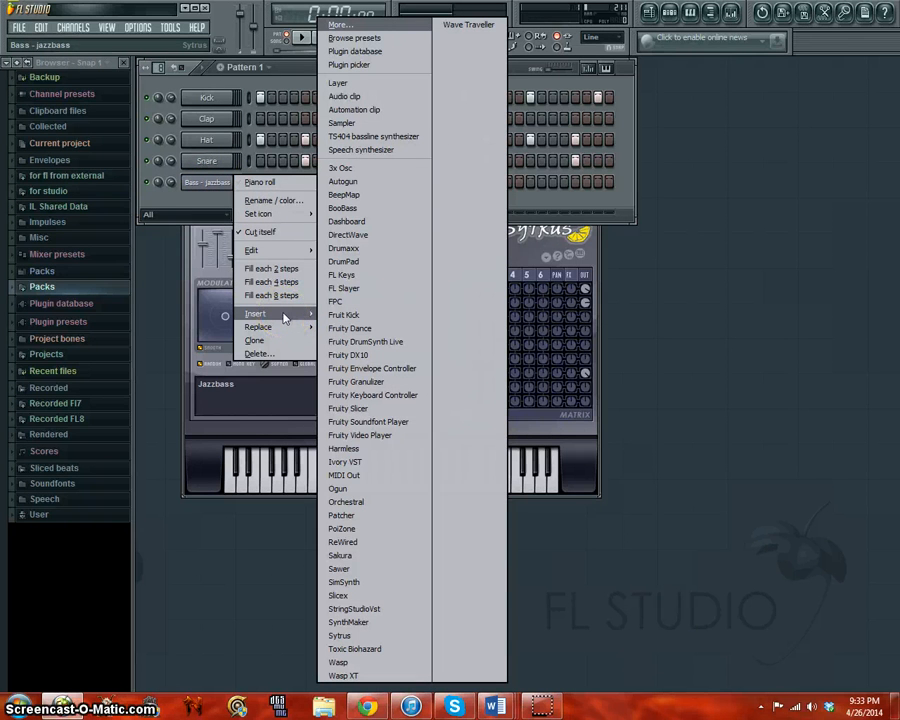
left_click(285, 330)
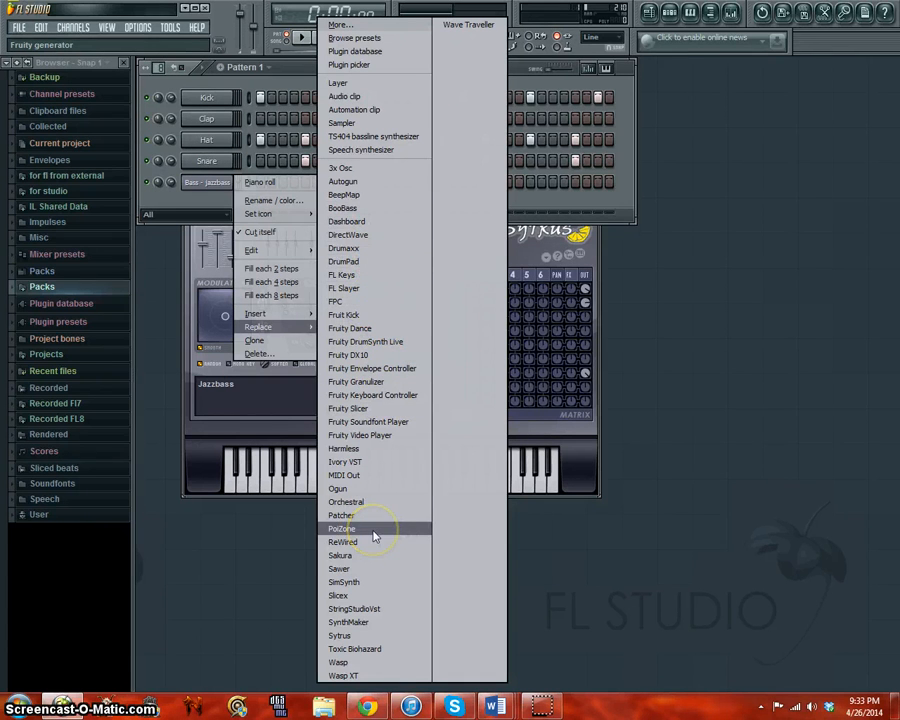
left_click(340, 635)
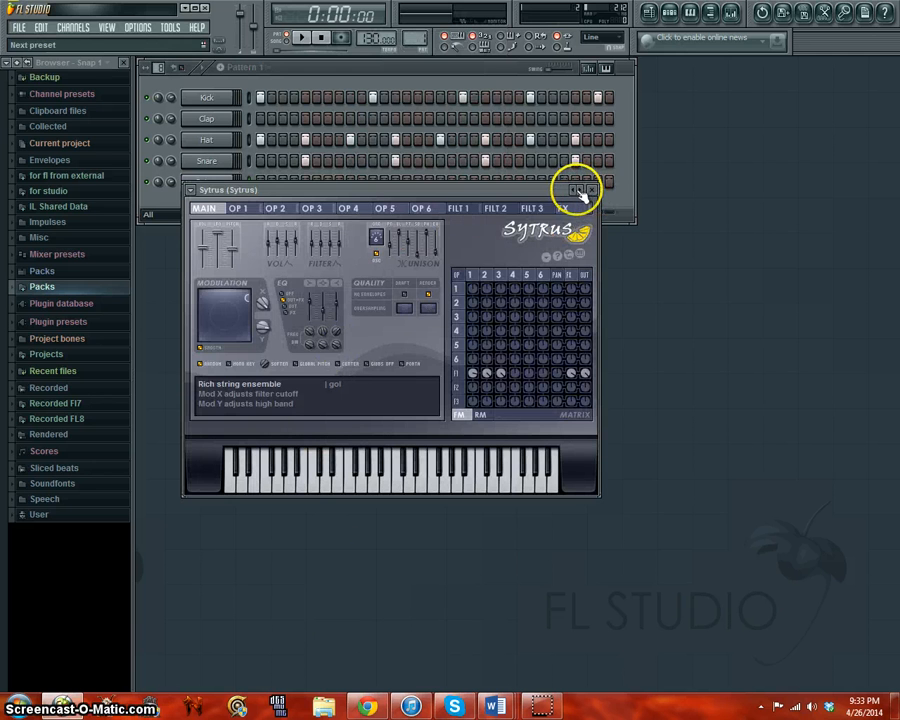
left_click(577, 190)
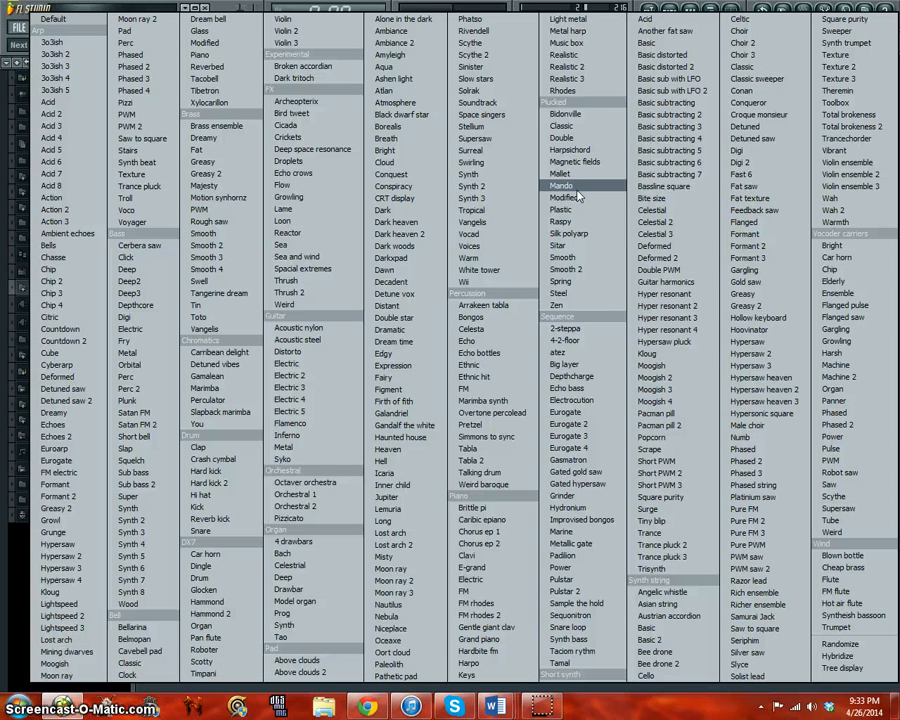
left_click(570, 412)
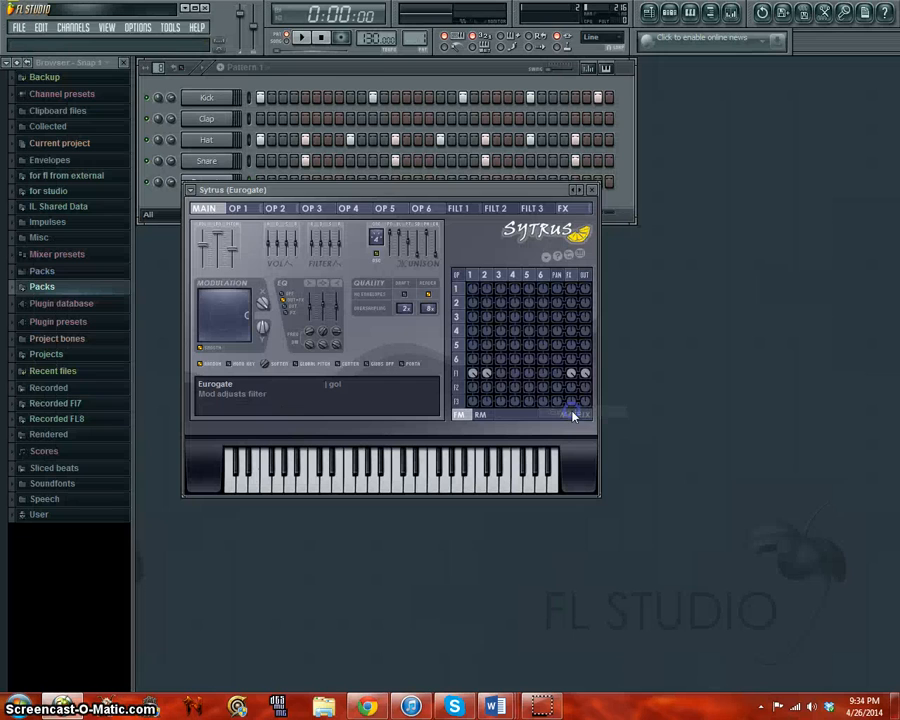
left_click(336, 72)
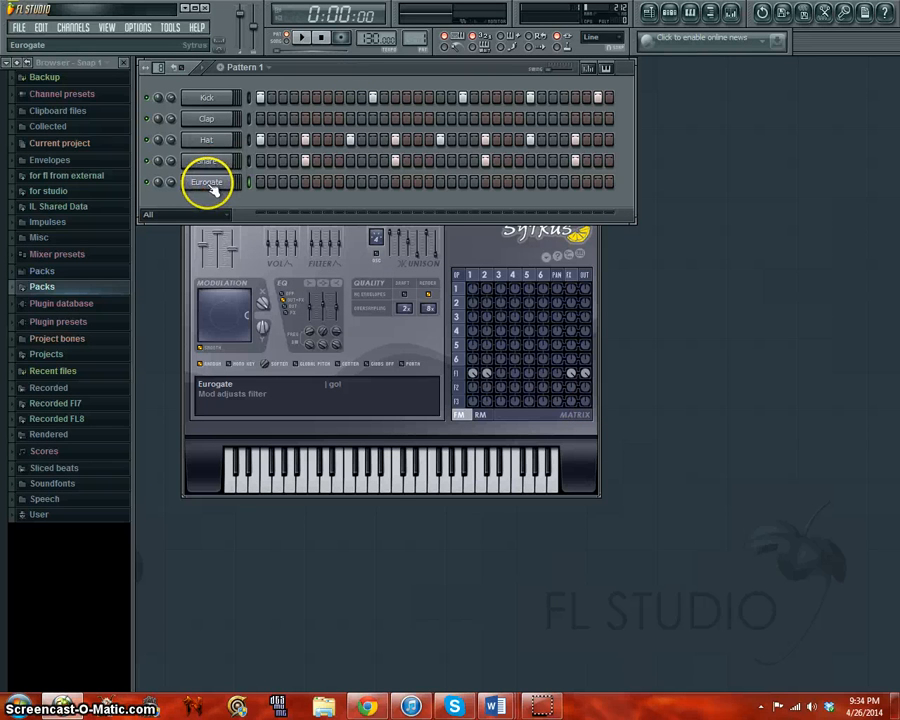
- Audition the Eurogate preset on the Sytrus keyboard
left_click(397, 465)
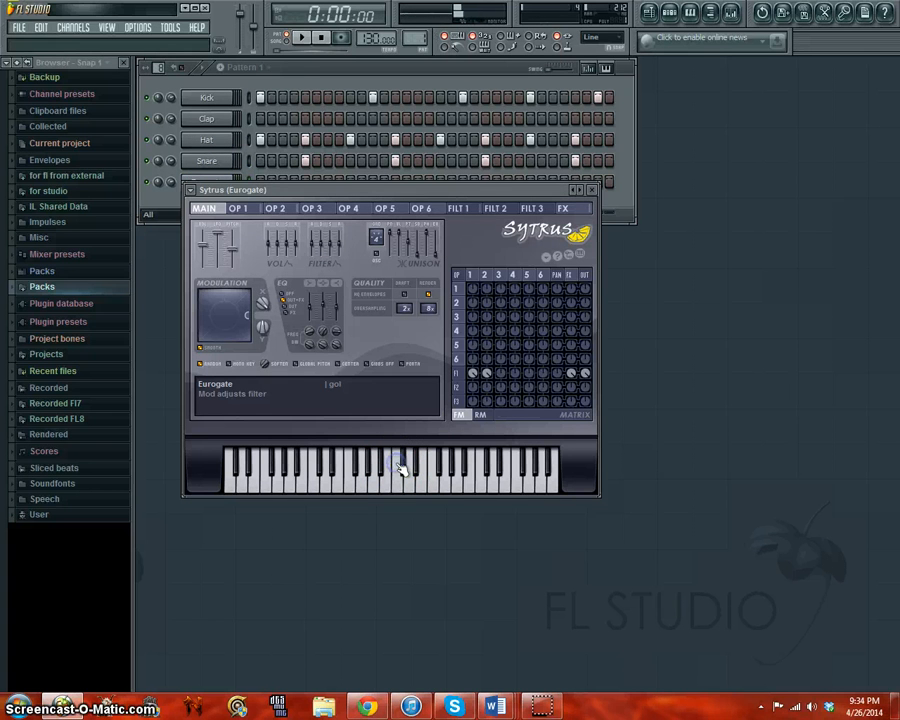
left_click(293, 68)
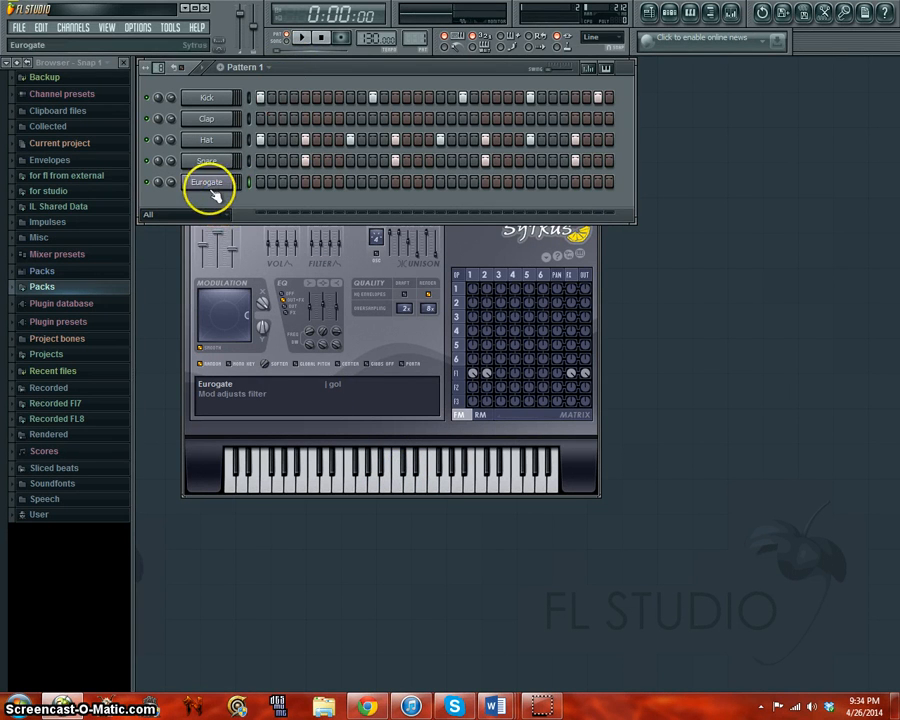
left_click(474, 253)
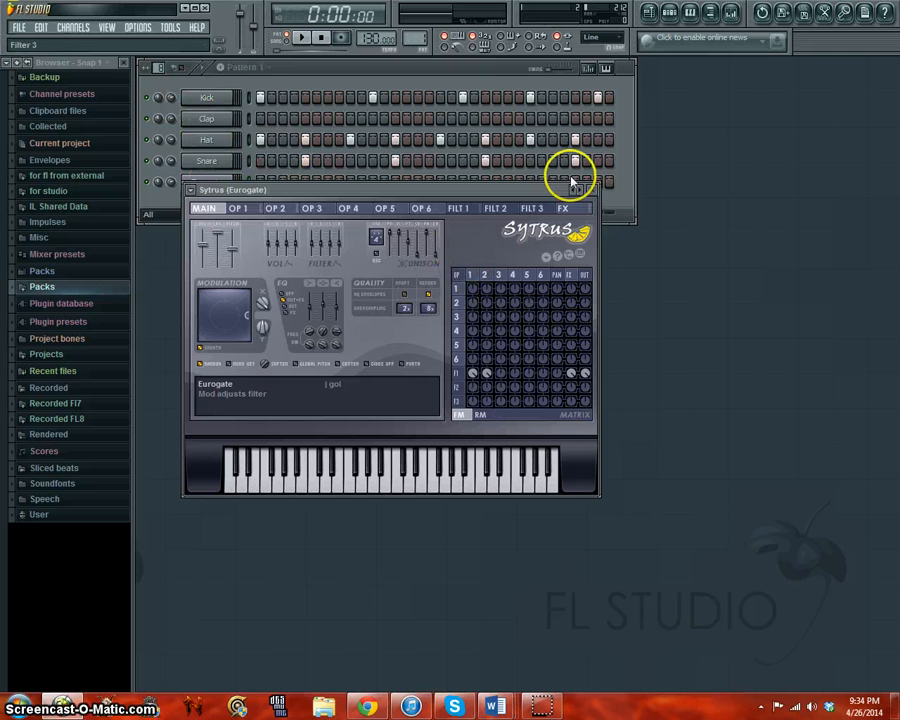
- Audition the Eurogate 2, Eurogate 3 and Eurogate 4 presets in Sytrus, and go back to Eurogate
left_click(580, 191)
left_click(343, 477)
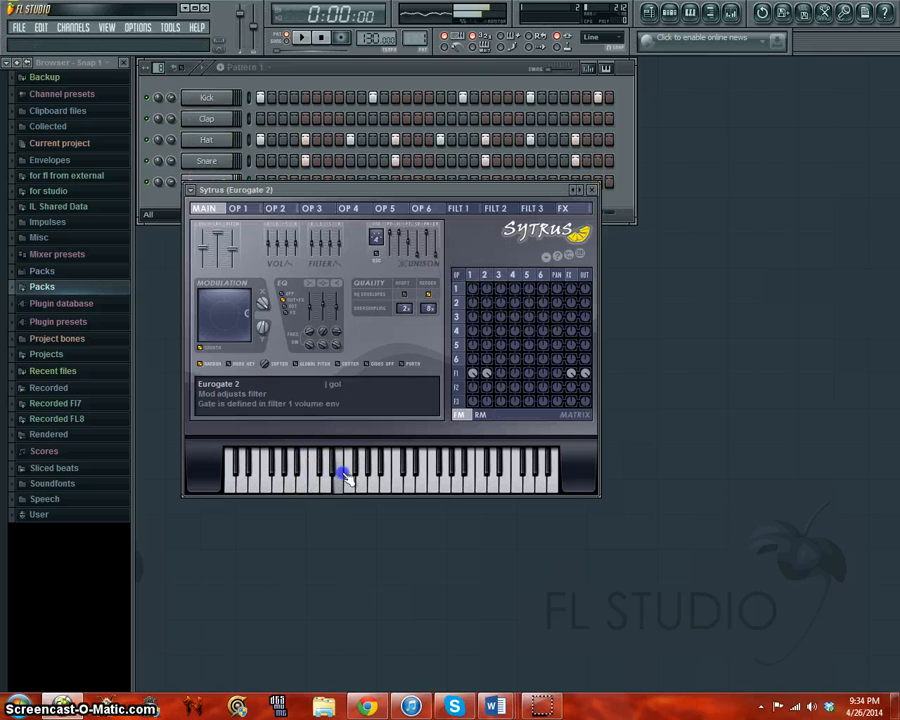
left_click(583, 189)
left_click(385, 476)
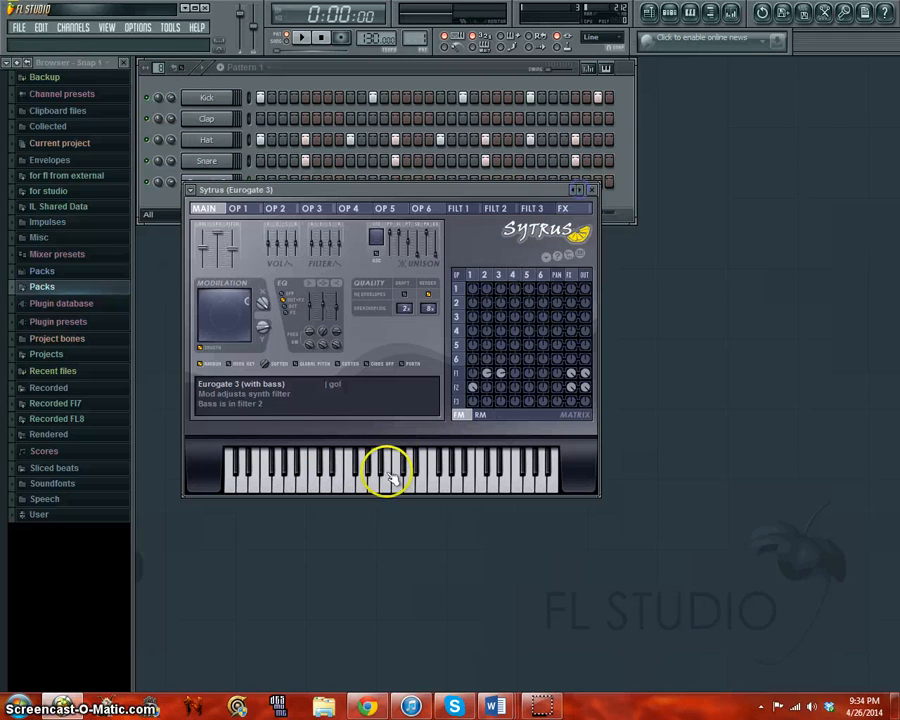
left_click(583, 189)
left_click(376, 476)
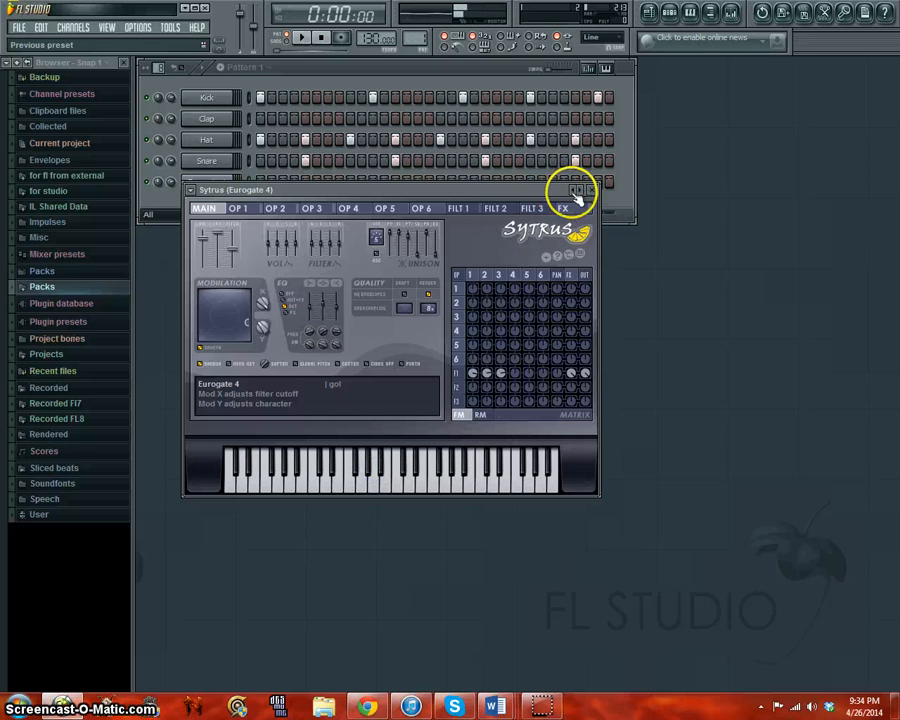
left_click(577, 193)
left_click(577, 193)
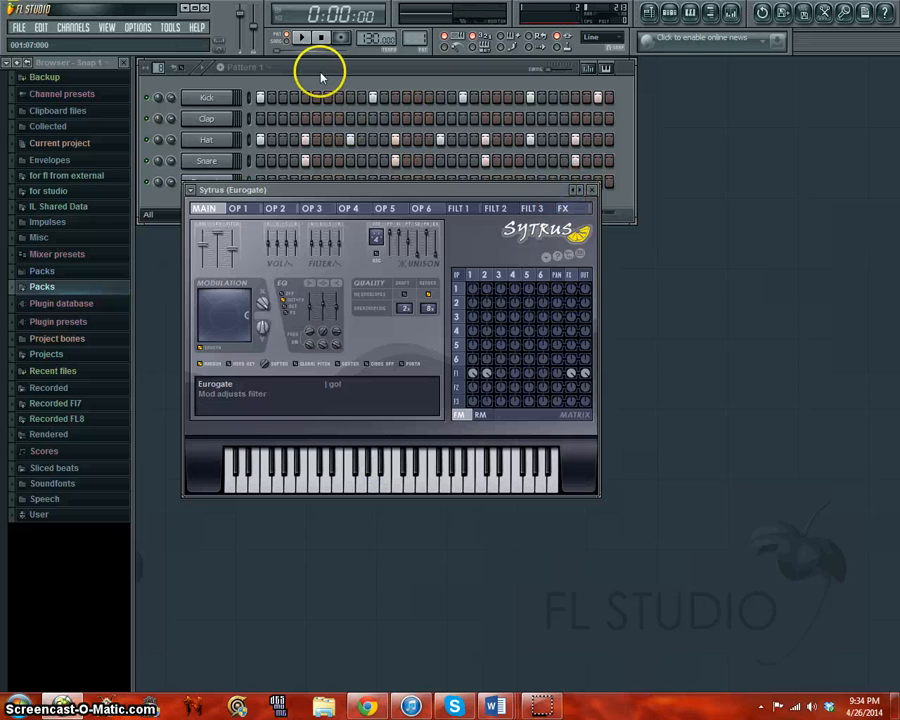
- Add a 16-step A5 note at the start of the Eurogate channel's piano roll, play it back and close the piano roll
left_click(206, 181)
right_click(206, 181)
left_click(248, 181)
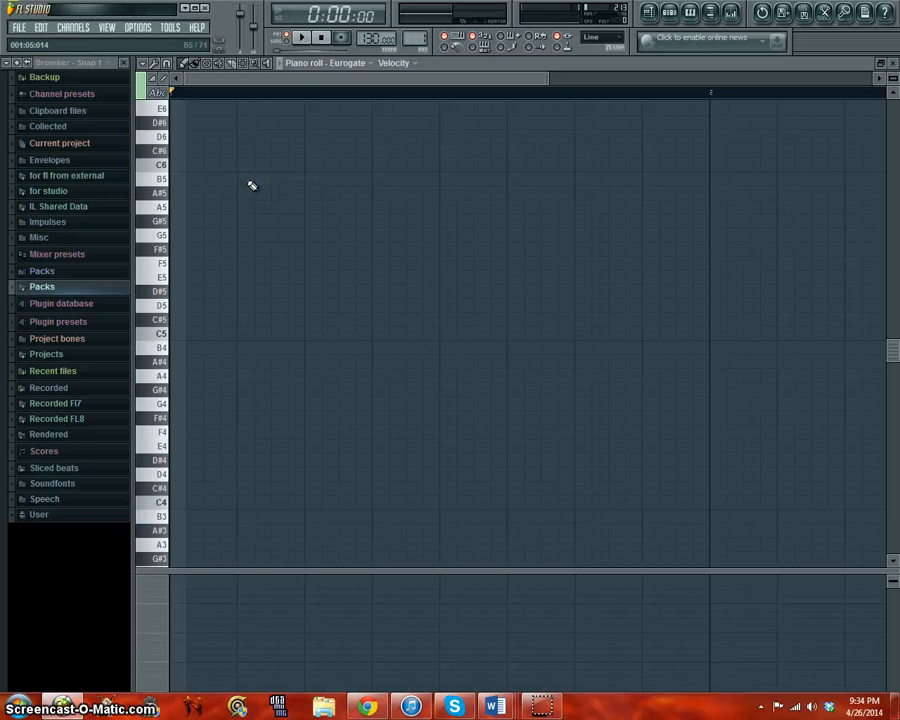
left_click(175, 207)
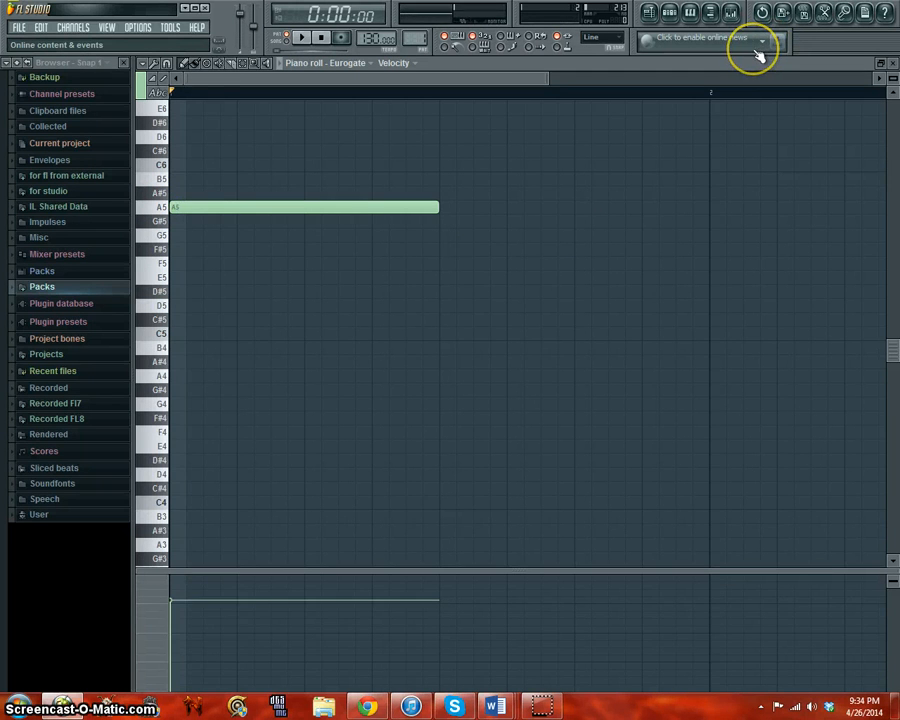
key("space")
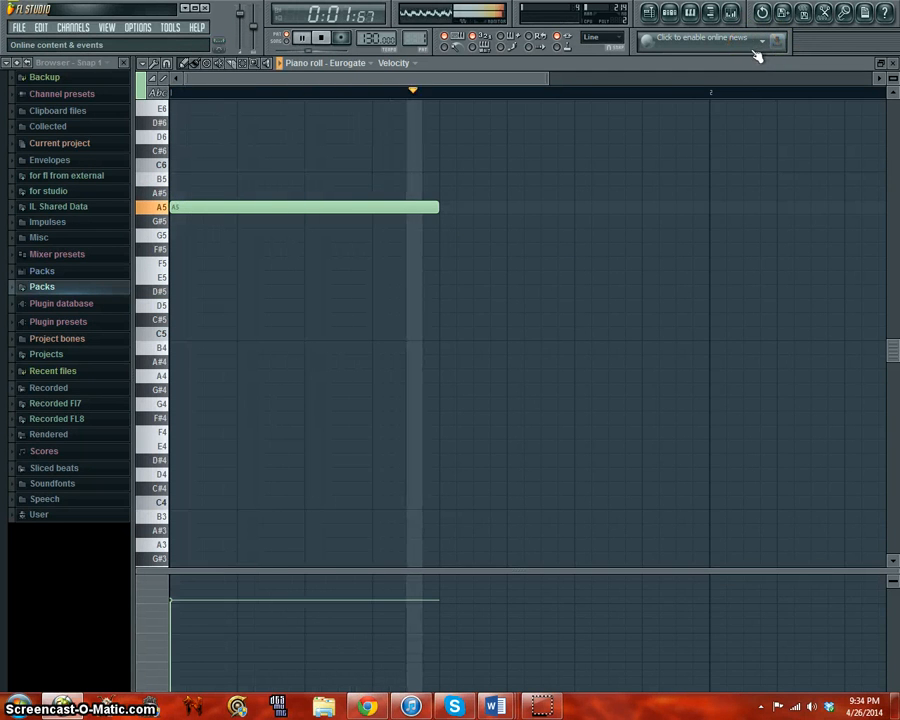
key("space")
left_click(891, 62)
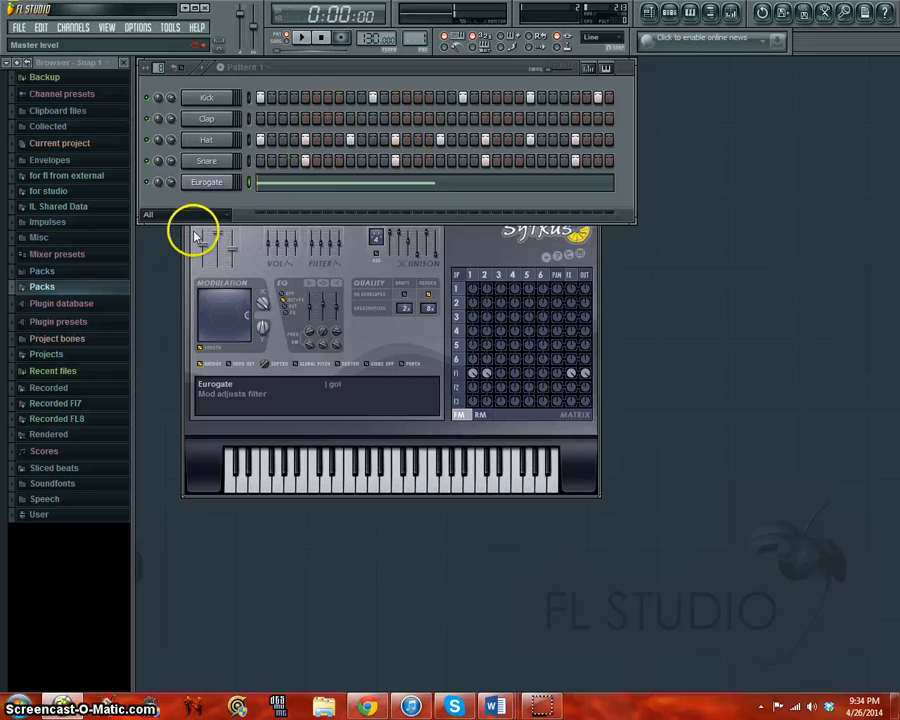
- Lower the Eurogate channel's volume to about 45% and play the pattern to check the balance
left_click(158, 182)
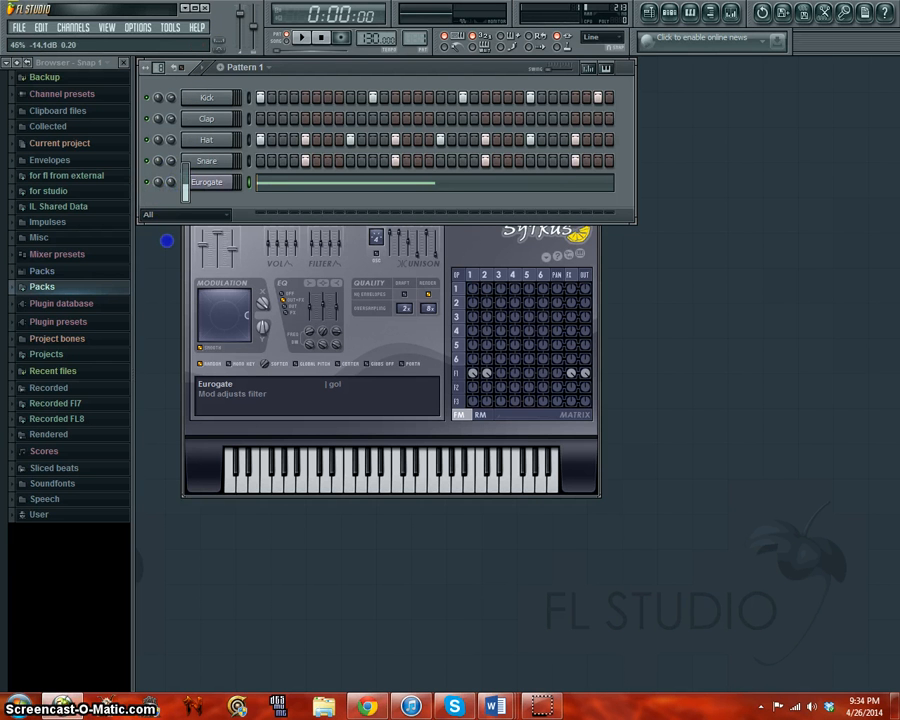
left_click_drag(167, 240, 167, 240)
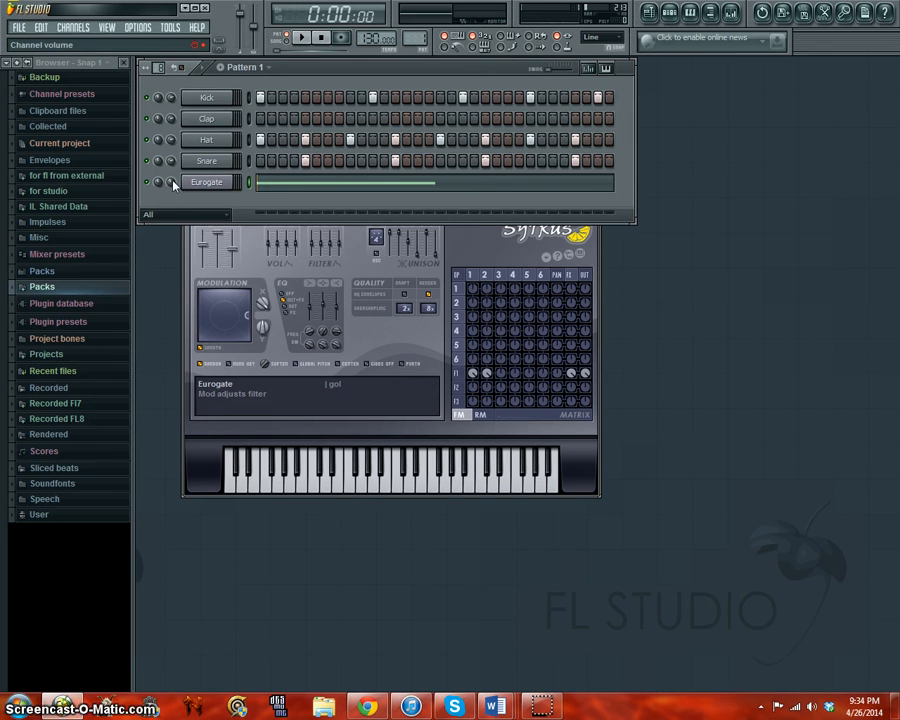
key("space")
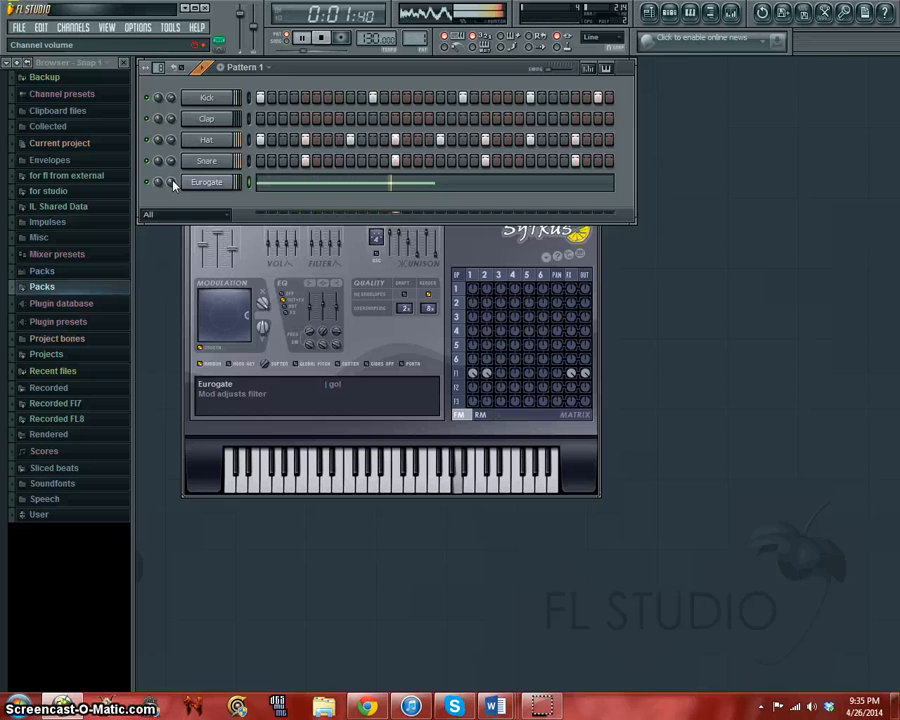
key("space")
- Add a 16-step D6 note at step 17 of the Eurogate piano roll, play the pattern and close the piano roll
left_click(291, 178)
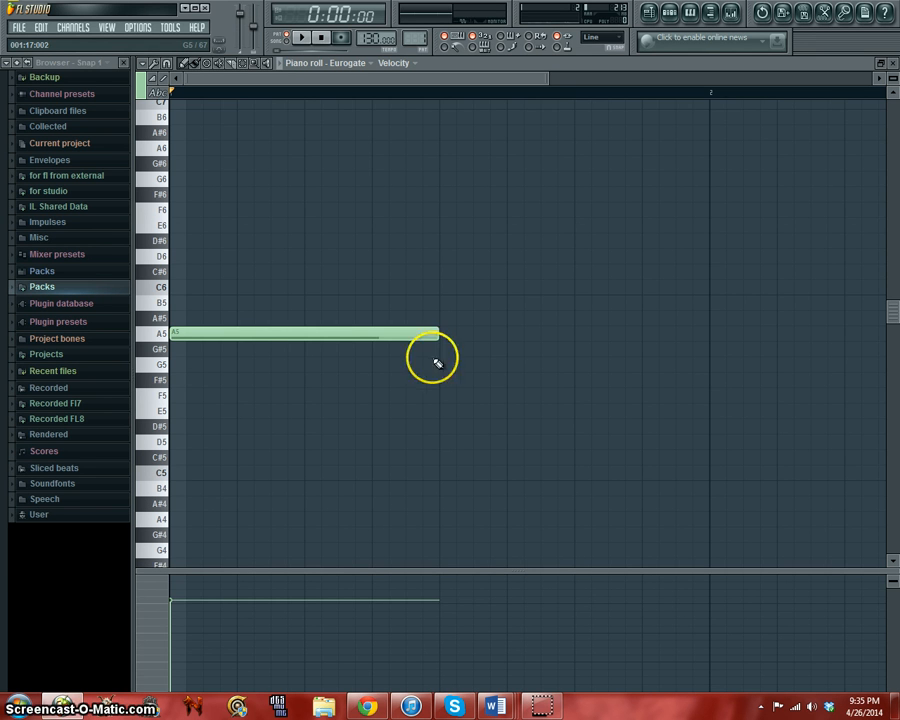
left_click(445, 257)
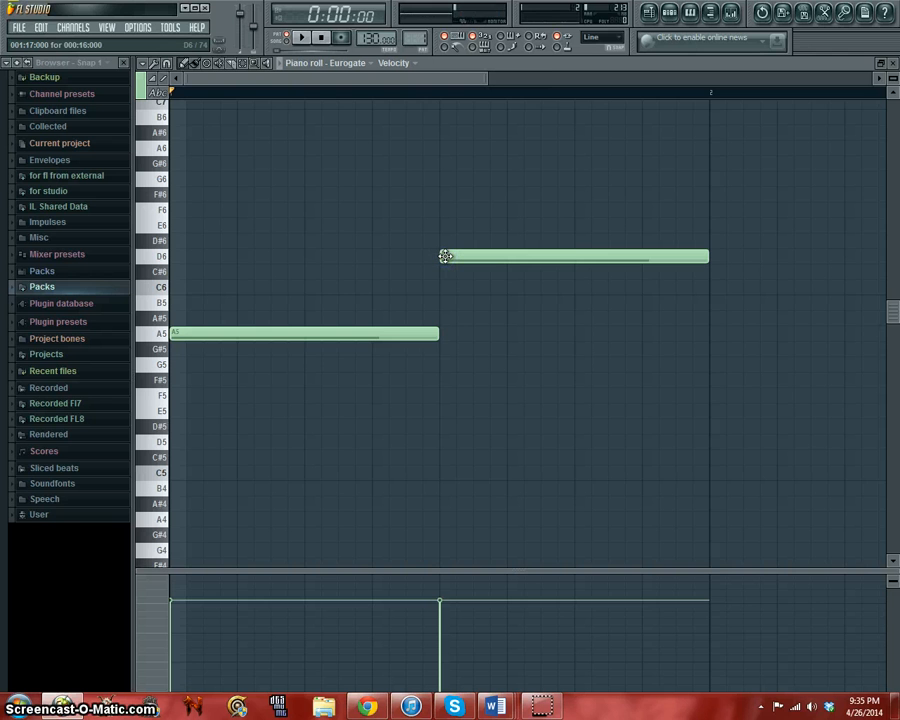
key("space")
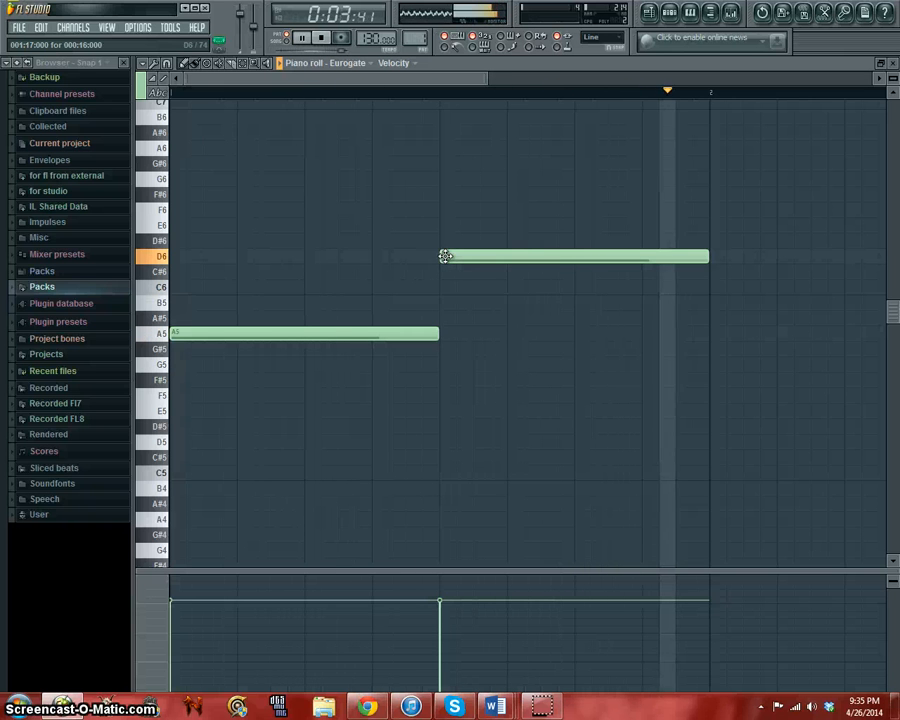
key("space")
left_click(450, 257)
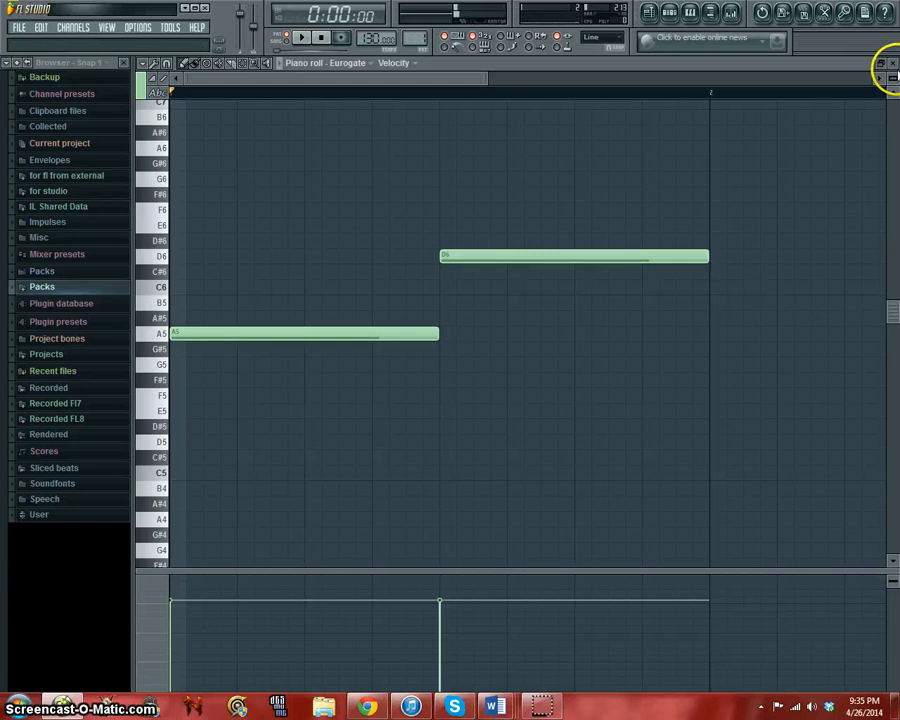
left_click(895, 63)
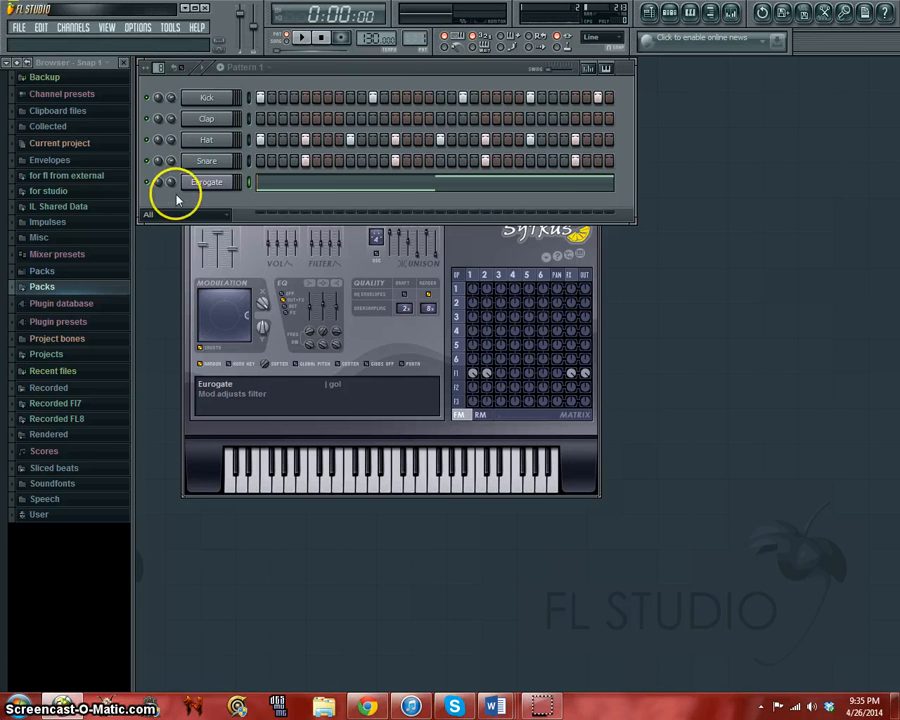
- Open the BD kick folder in the browser under Packs, oneshots1, DRUMS
left_click(68, 290)
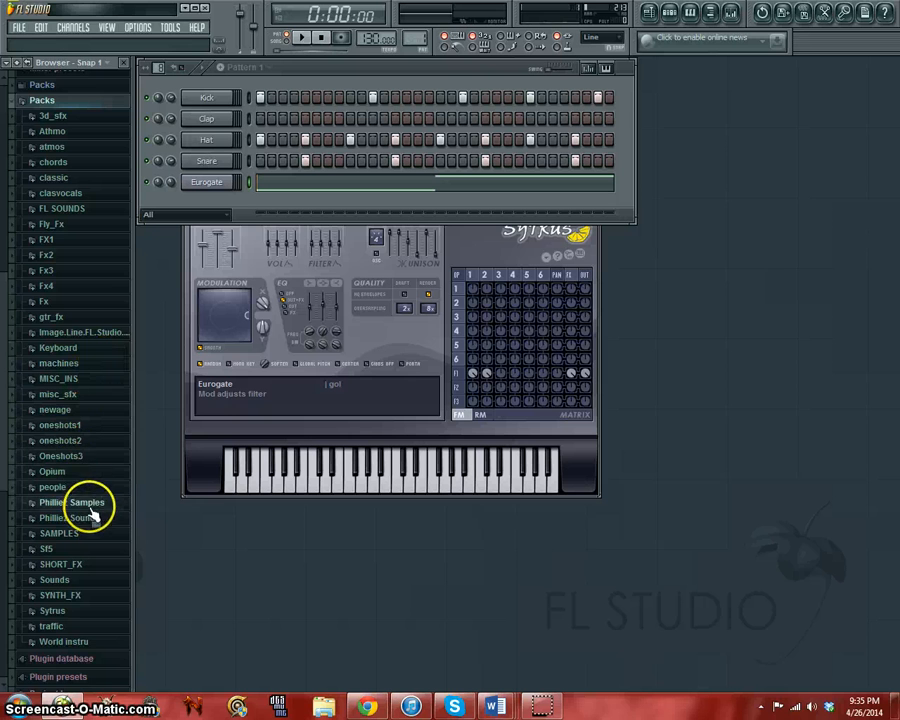
left_click(76, 426)
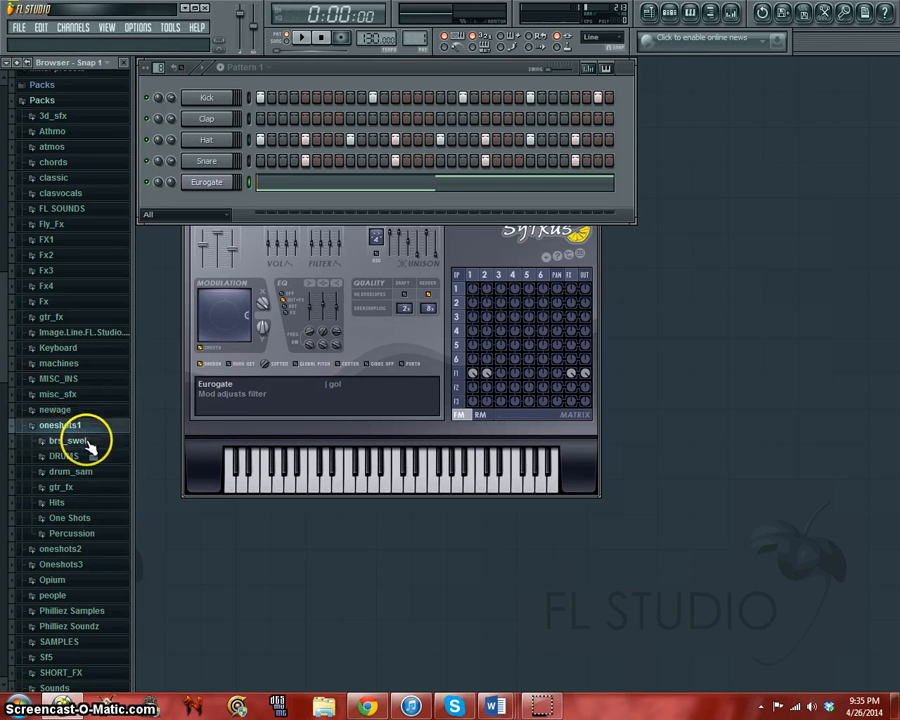
left_click(78, 456)
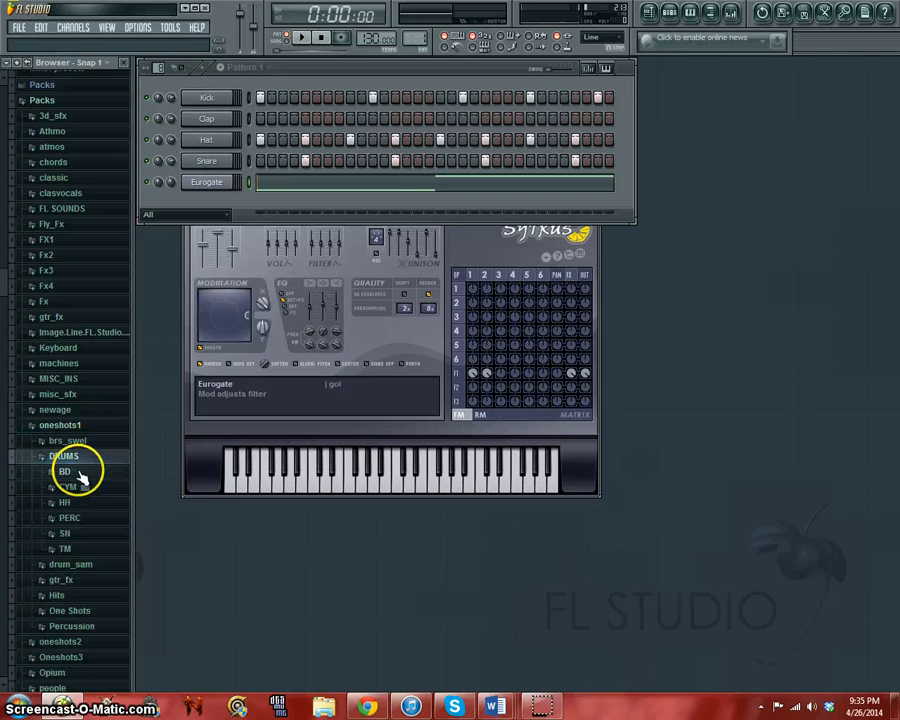
left_click(66, 472)
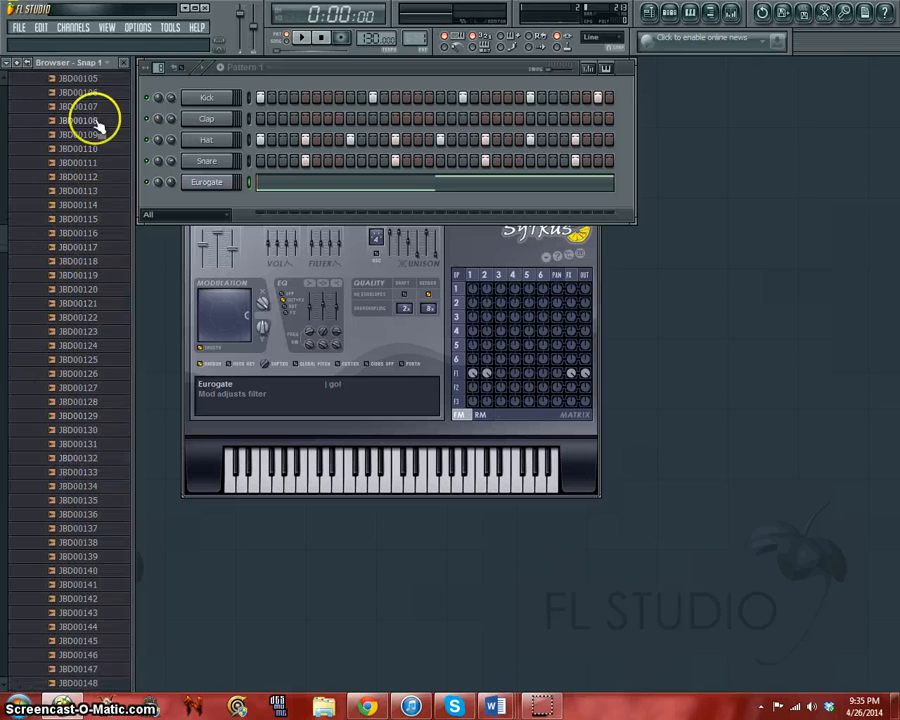
- Audition the kick samples in the BD folder and load JBD00111 onto the Kick channel
left_click(98, 218)
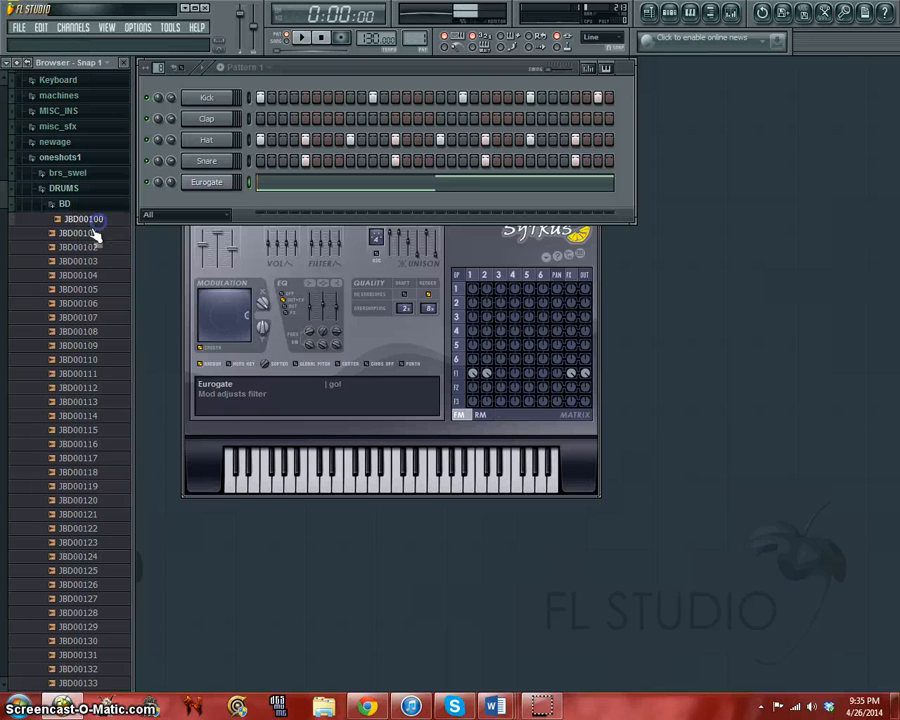
left_click(94, 233)
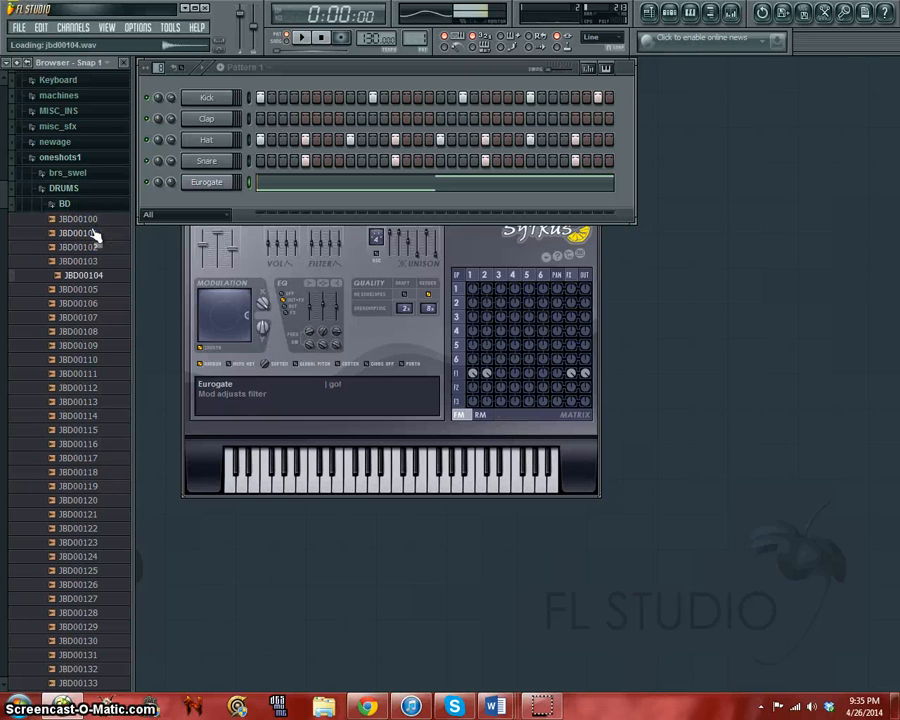
key("Down")
key("Down")
key("Down")
key("Down")
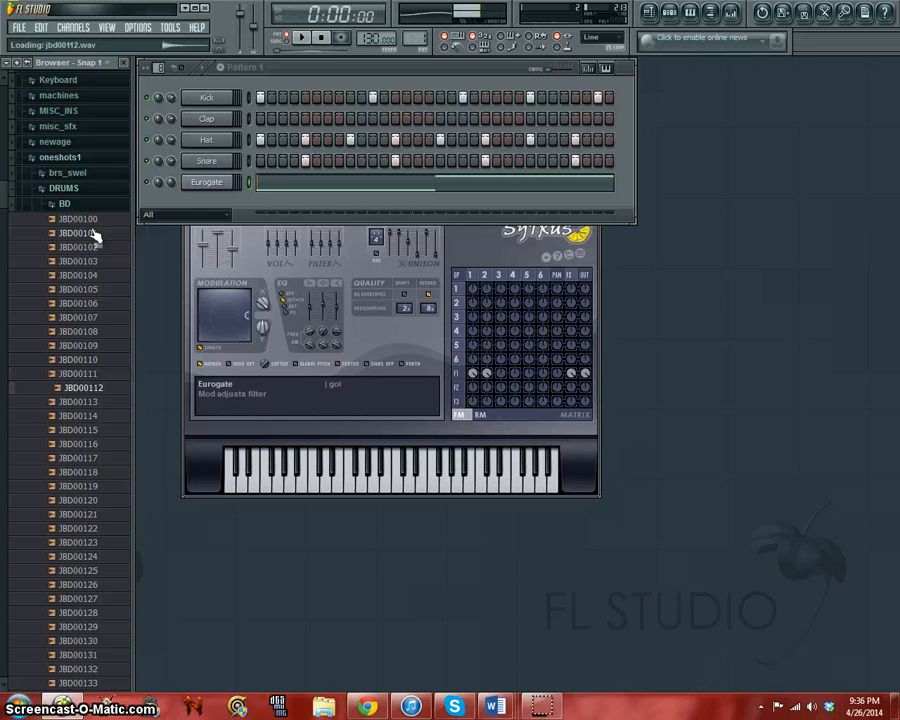
left_click_drag(78, 373, 207, 98)
- Set the Eurogate channel's volume to about 44% and play the pattern to hear the new kick
left_click_drag(171, 182, 171, 184)
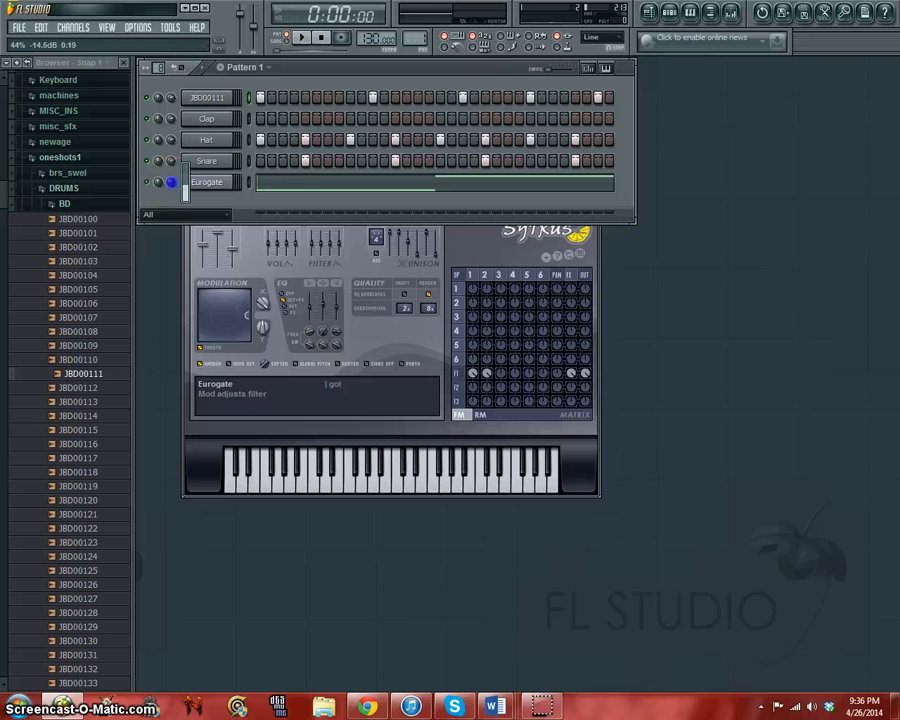
key("space")
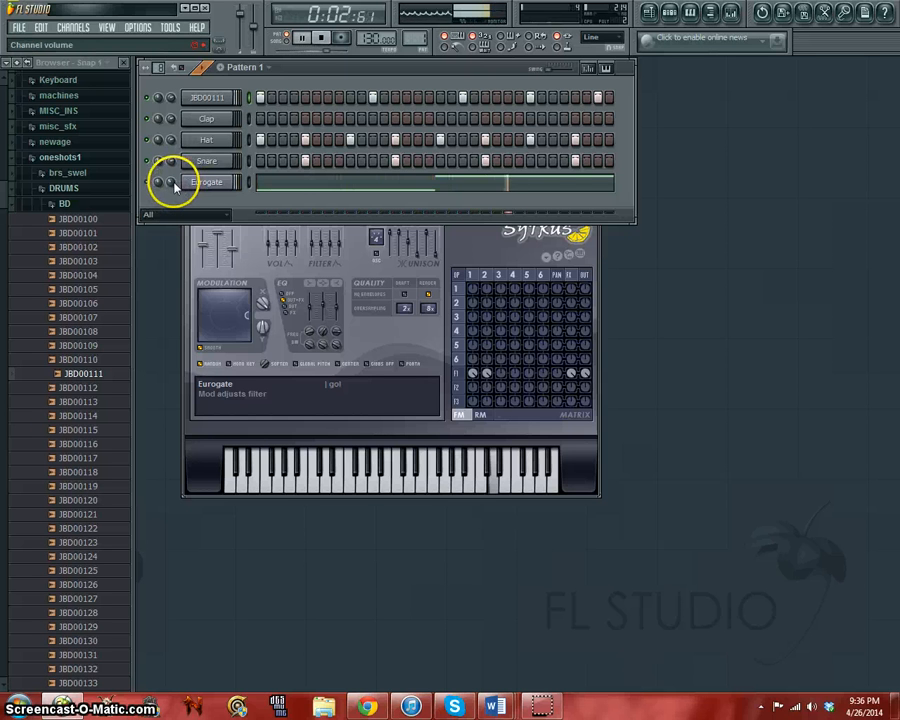
key("space")
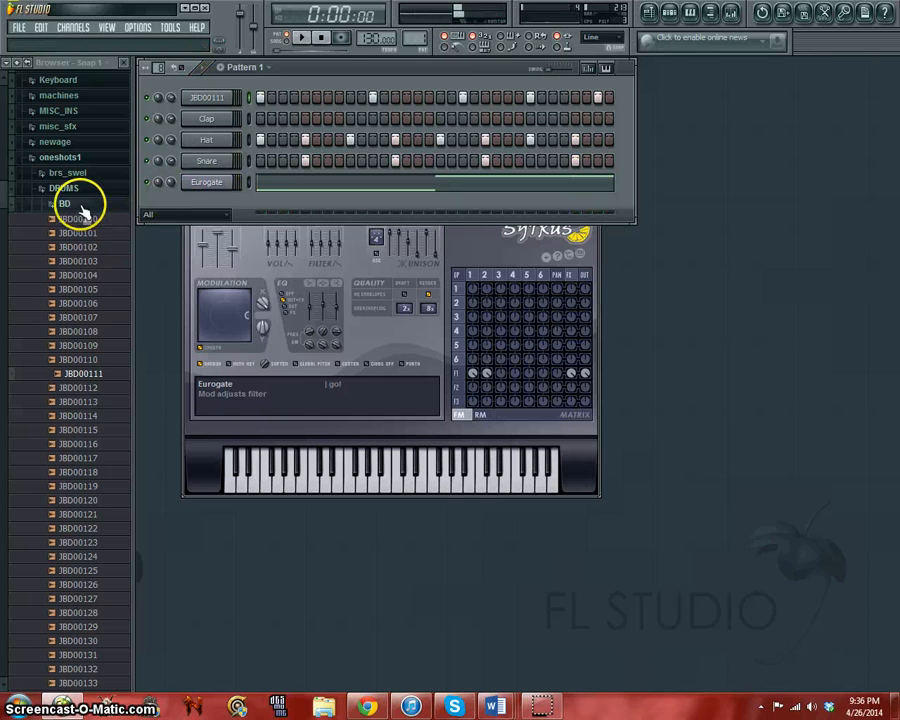
- Collapse the BD, DRUMS and oneshots1 folders, look through the remaining packs, and collapse the Packs folder
left_click(83, 207)
left_click(86, 189)
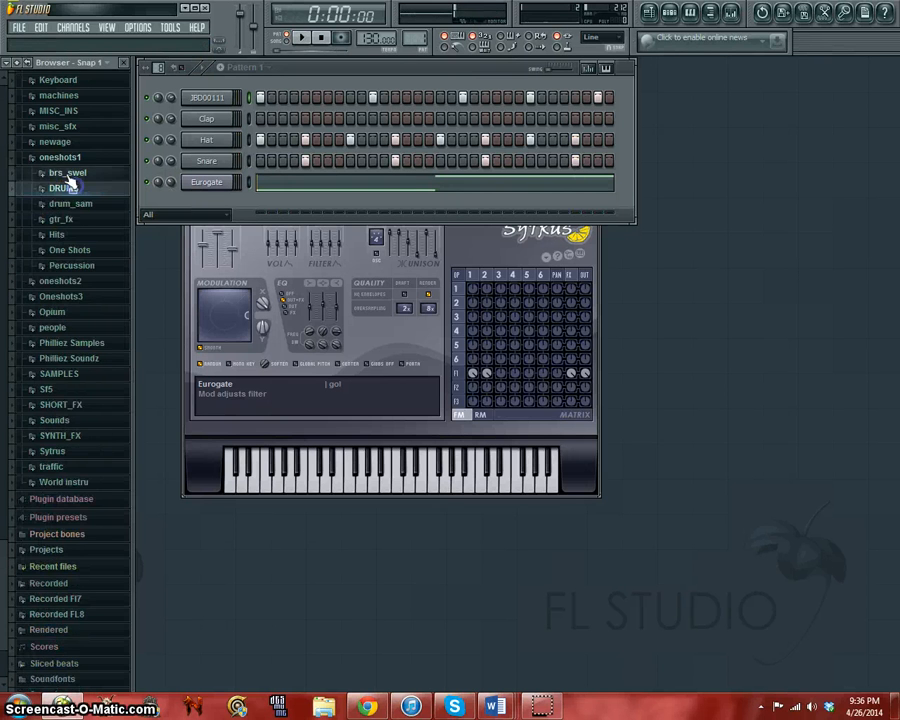
left_click(60, 158)
scroll(70, 180, "up", 5)
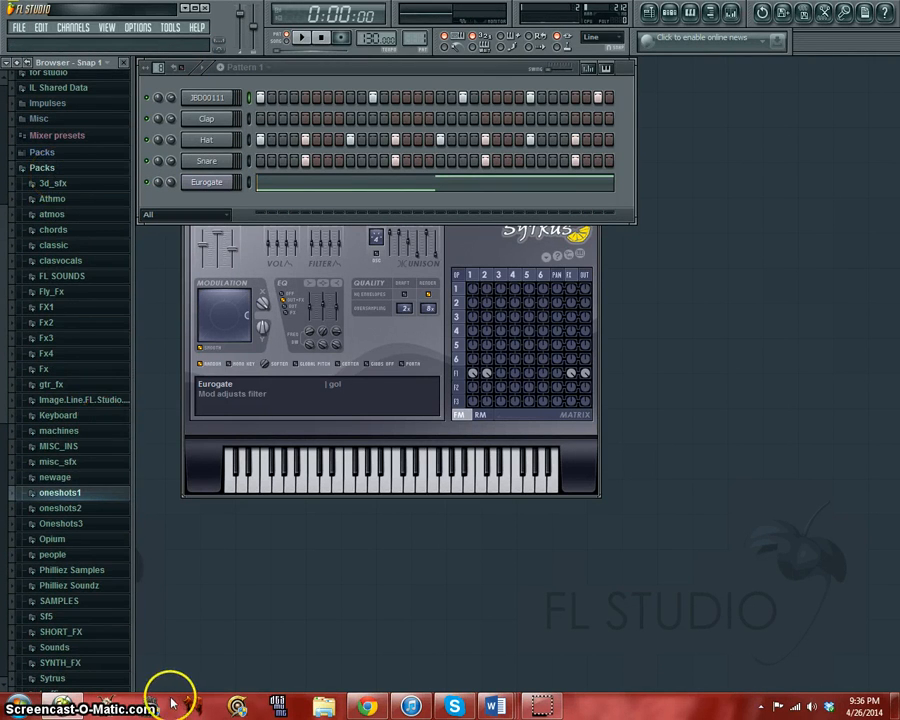
scroll(54, 488, "down", 3)
left_click(65, 492)
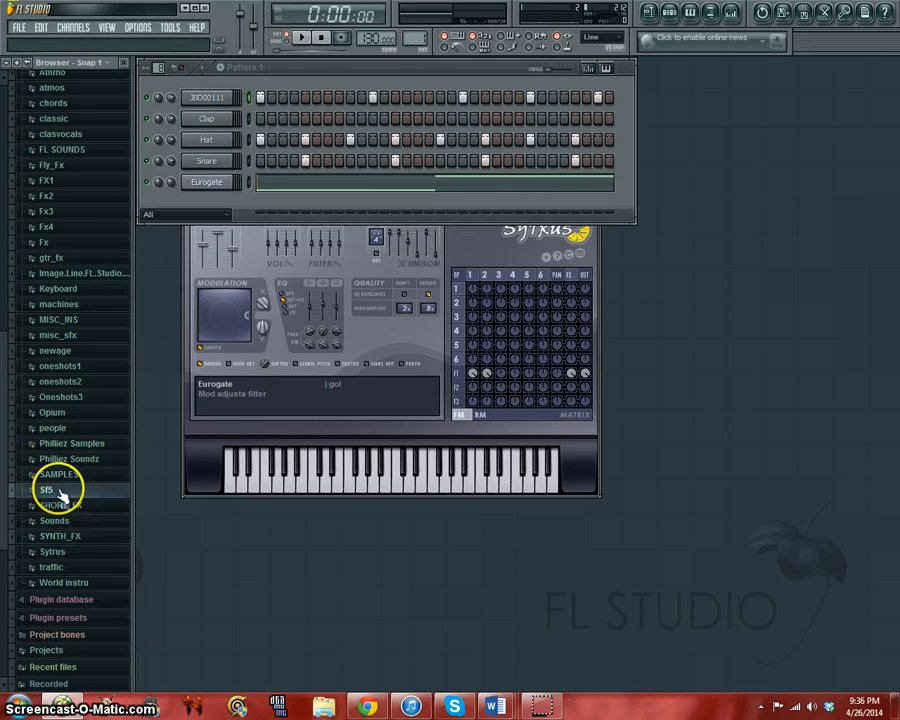
scroll(62, 498, "up", 1)
scroll(70, 400, "up", 2)
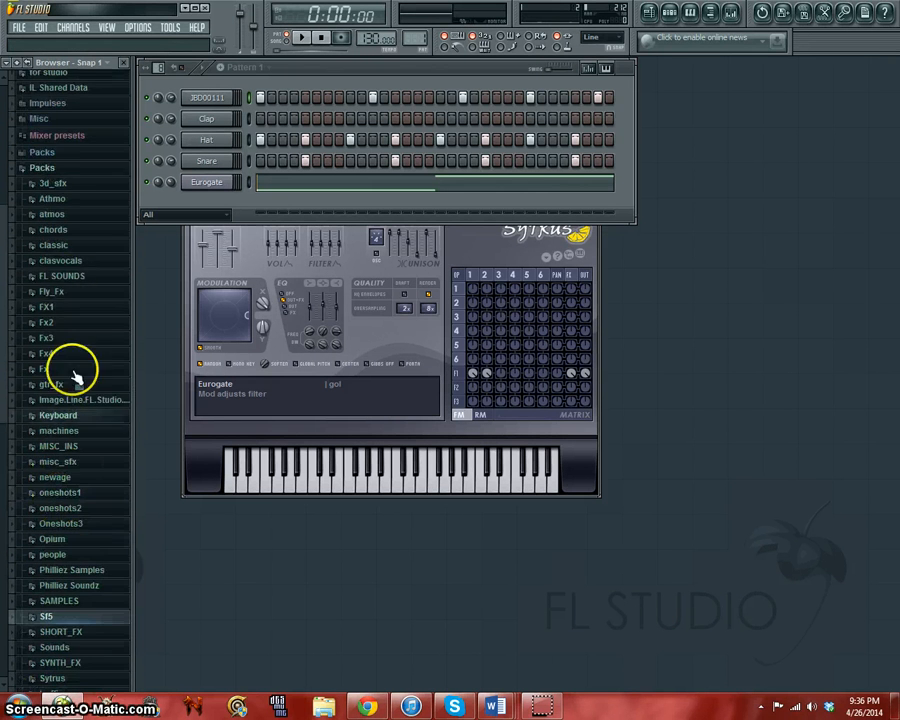
left_click(66, 168)
- Load the Emu Planet Phatt Hip Hop soundfont from the Sf5 folder of "for fl from external" onto the Clap channel
left_click(96, 176)
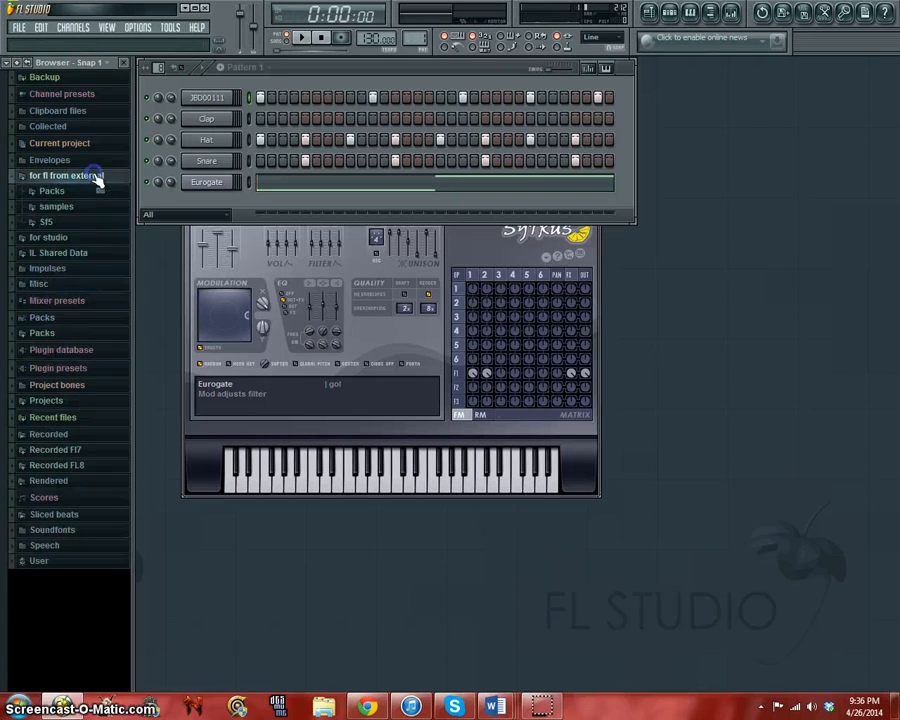
left_click(98, 221)
scroll(85, 300, "down", 5)
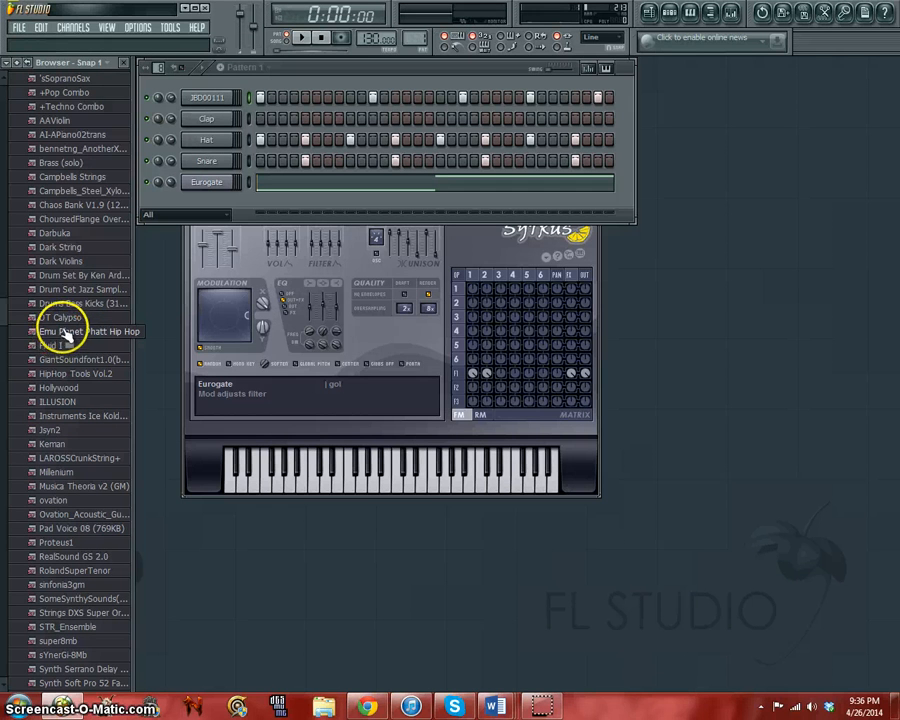
left_click_drag(126, 320, 211, 131)
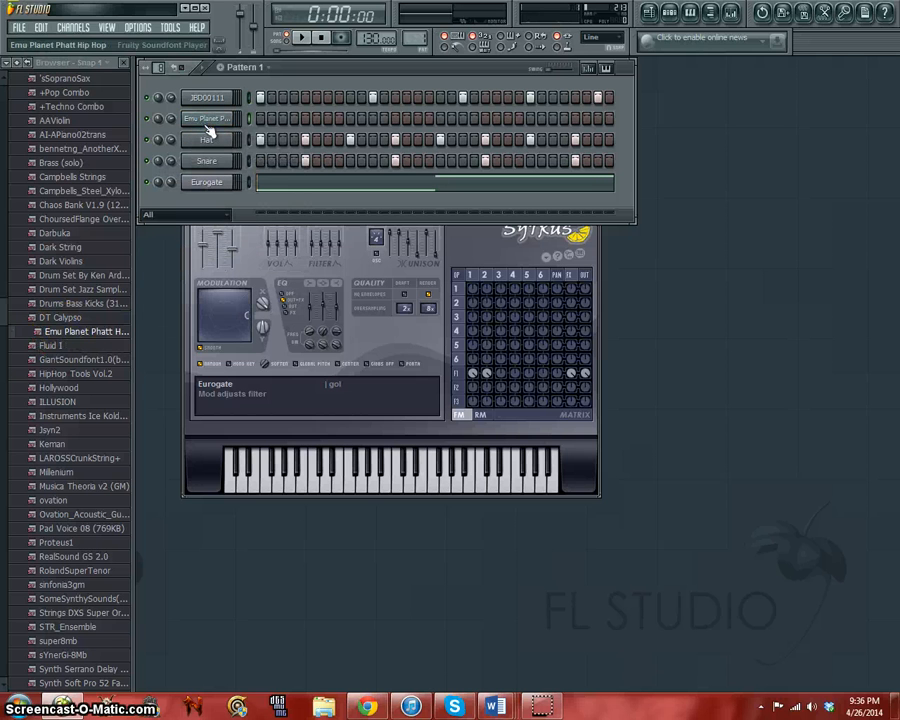
- Browse the patches of the Emu Planet Phatt Hip Hop channel's soundfont player and choose the Kicks patch
left_click(205, 119)
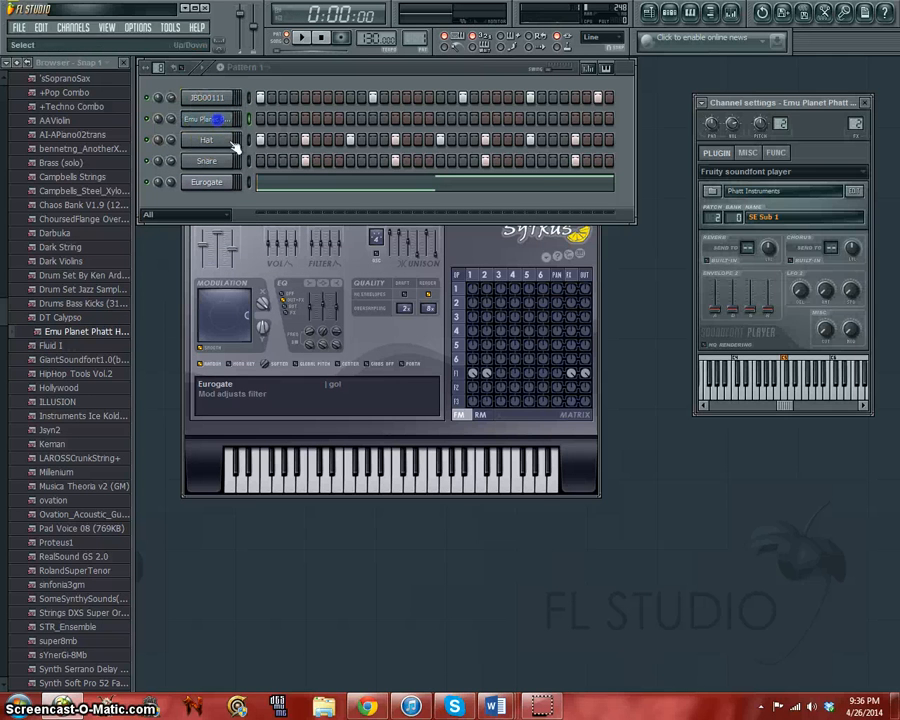
left_click(772, 219)
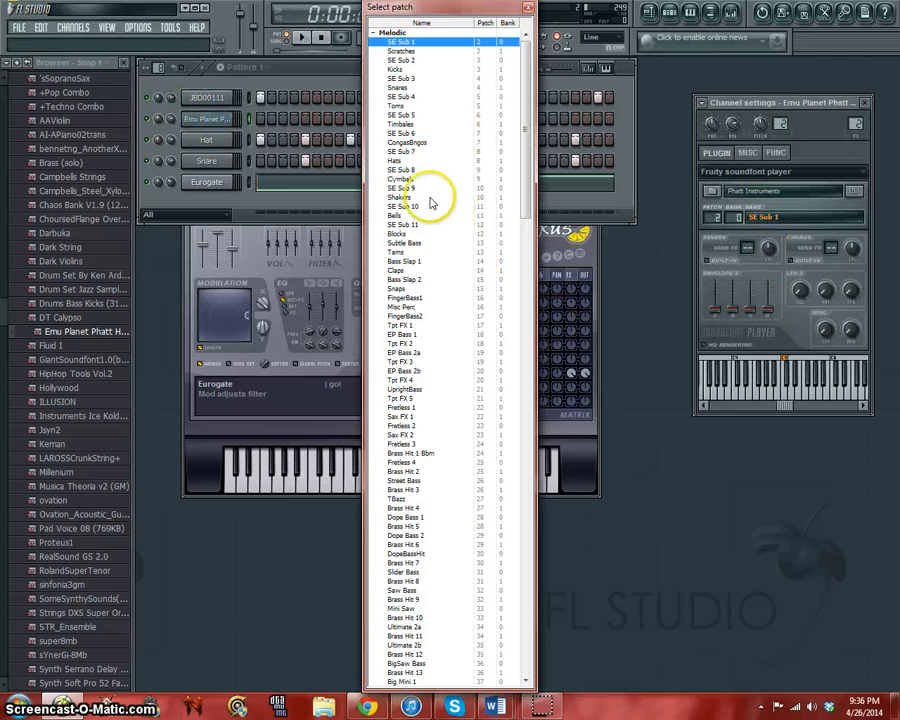
scroll(425, 540, "down", 20)
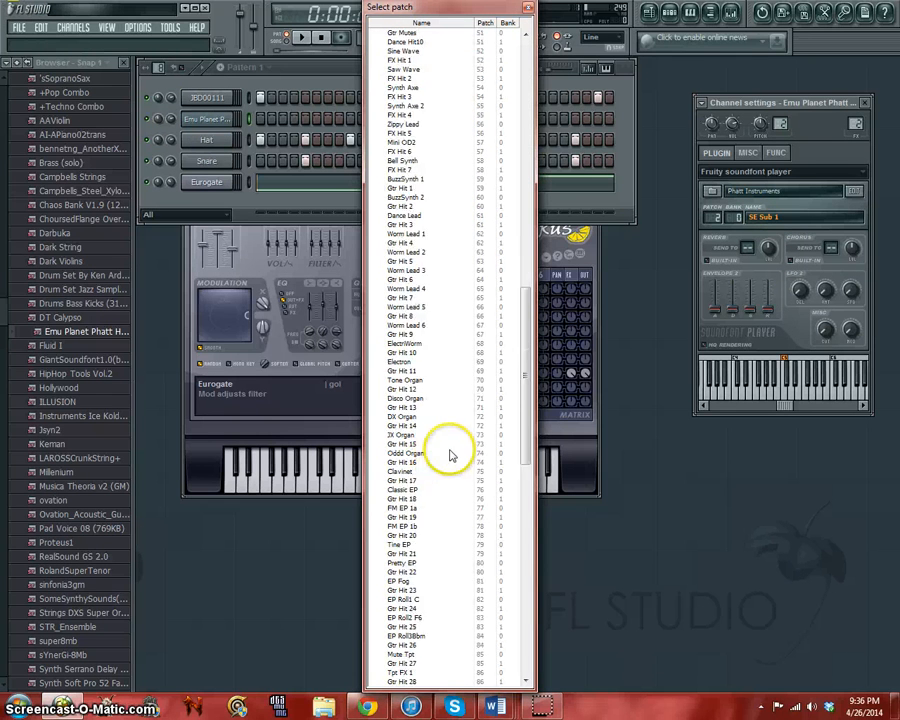
left_click_drag(530, 345, 518, 66)
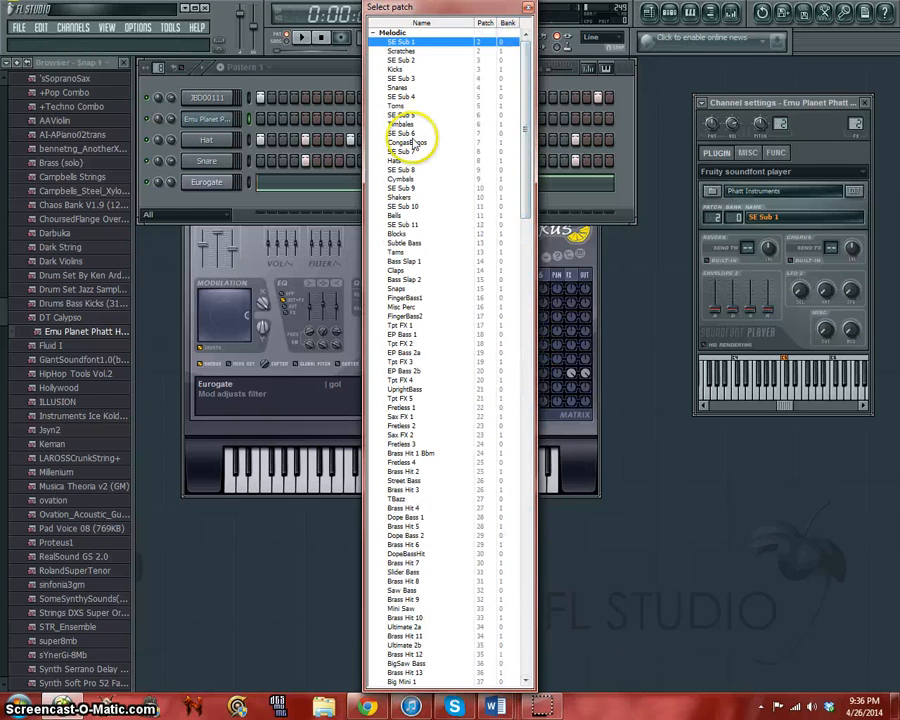
double_click(397, 70)
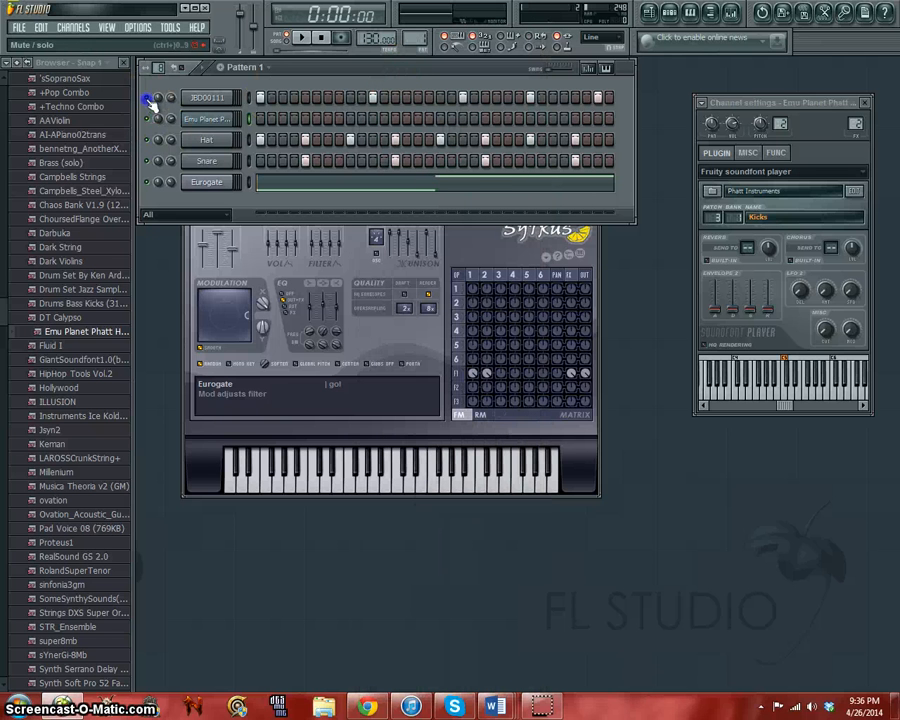
- Open the Emu Planet Phatt Hip Hop channel's piano roll and audition the Kicks patch on keys between A#3 and E6
right_click(207, 121)
left_click(276, 118)
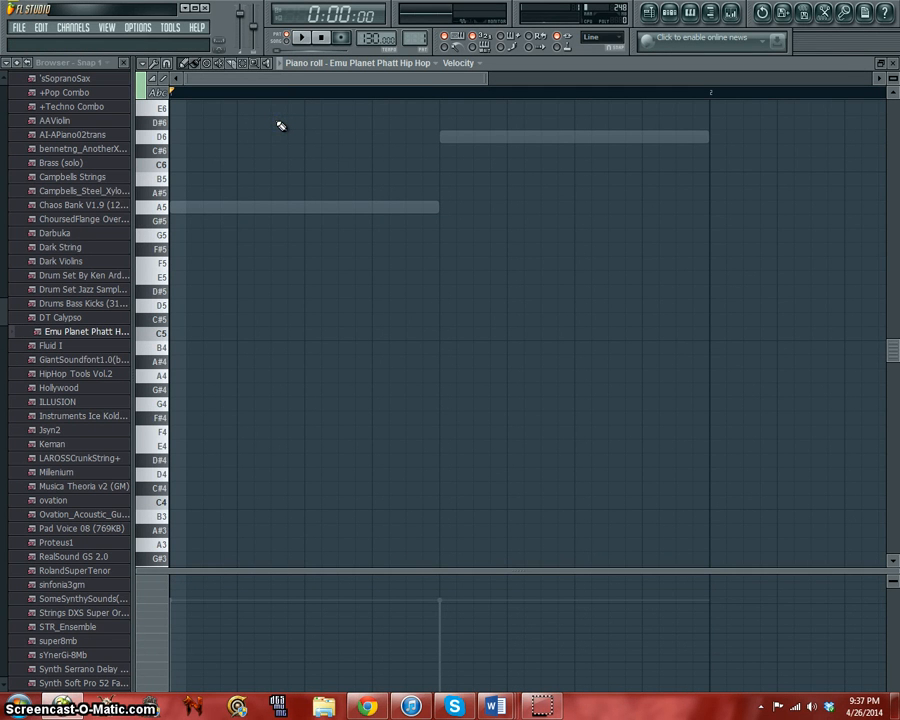
left_click(168, 140)
left_click(167, 270)
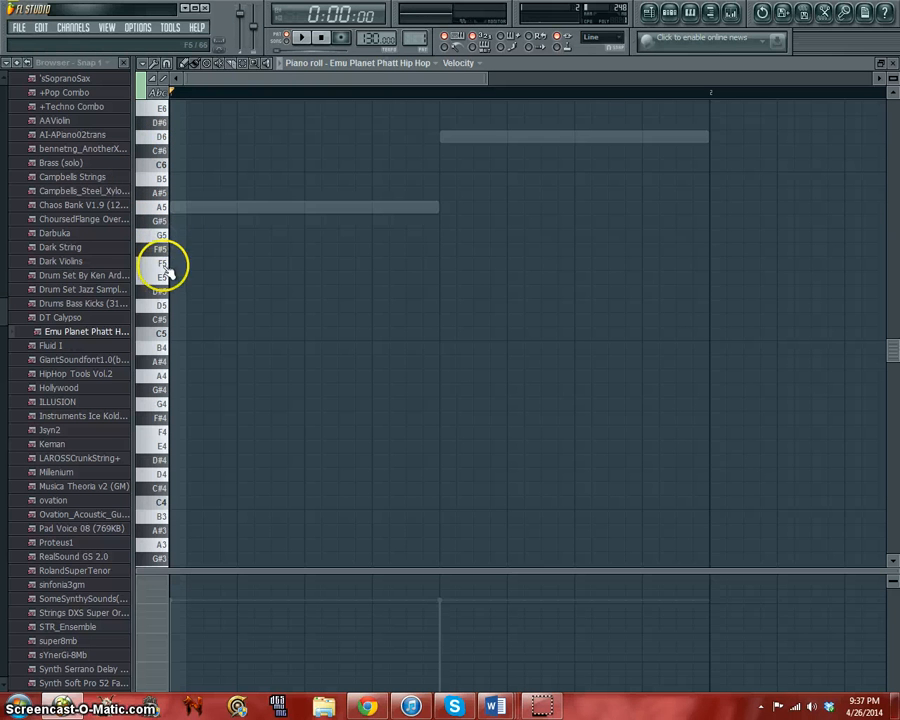
left_click(167, 282)
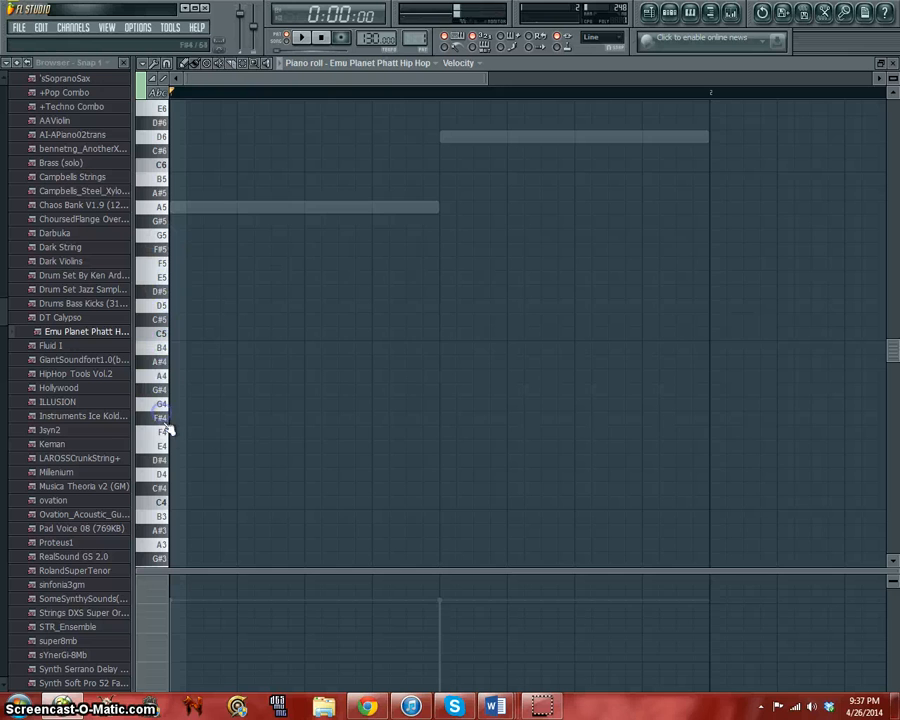
left_click(166, 433)
left_click(166, 448)
left_click(166, 475)
left_click(166, 503)
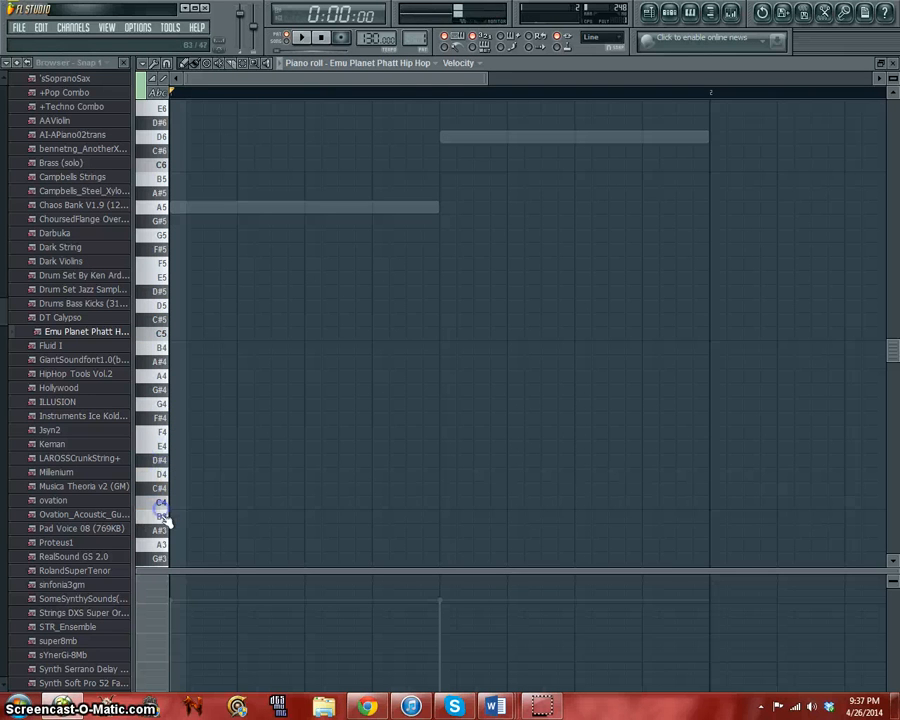
left_click(168, 531)
left_click(147, 148)
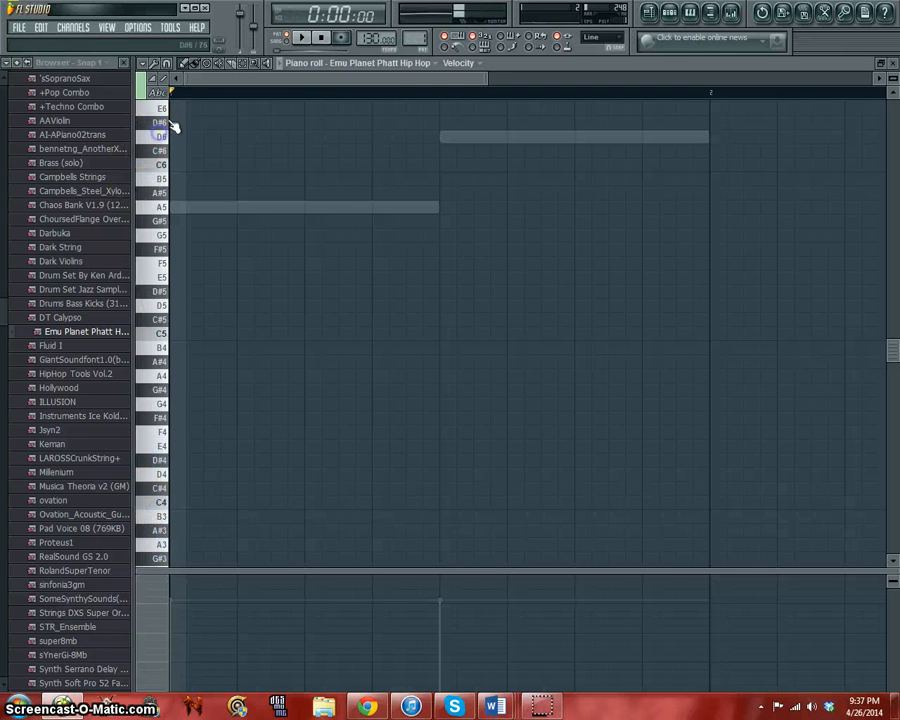
left_click(169, 113)
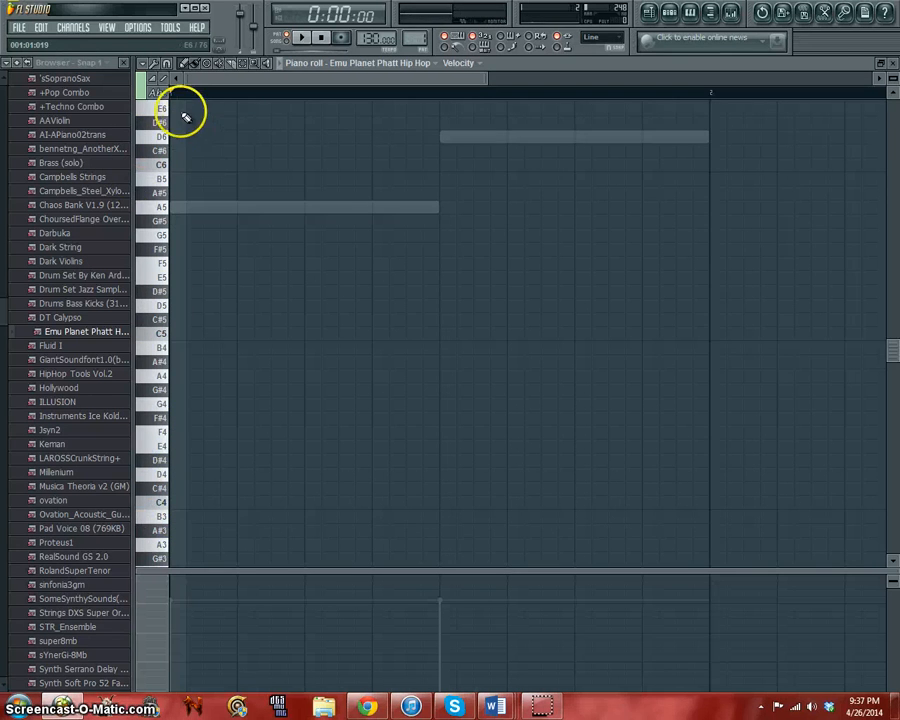
- Add an E6 note at the start of the Emu channel's piano roll, shorten it to 4 steps and close the piano roll
left_click(185, 112)
scroll(380, 161, "up", 1)
scroll(383, 165, "up", 2)
left_click_drag(428, 235, 305, 253)
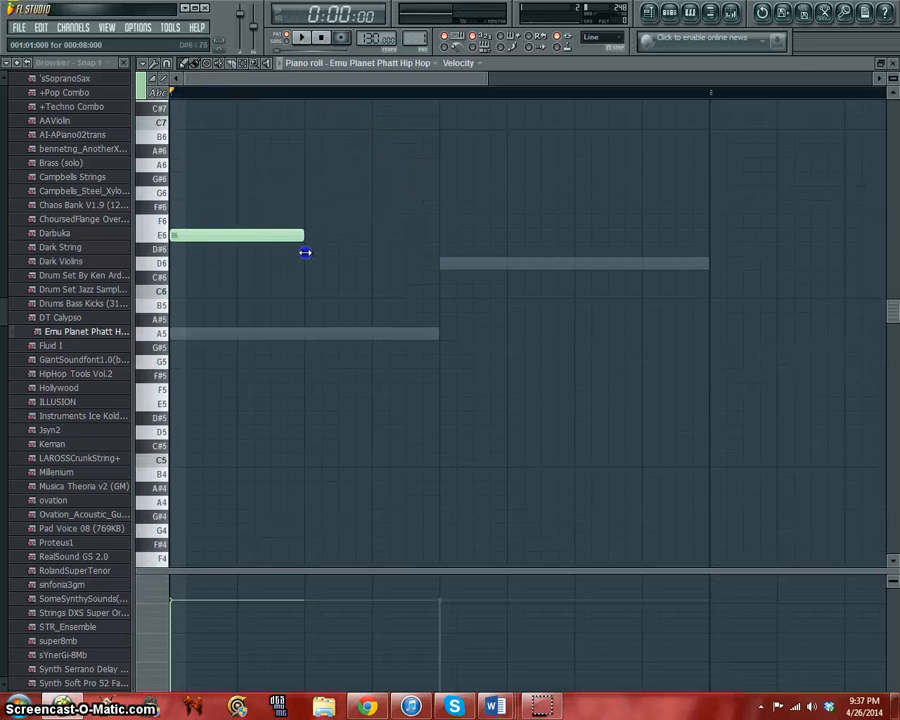
left_click(893, 64)
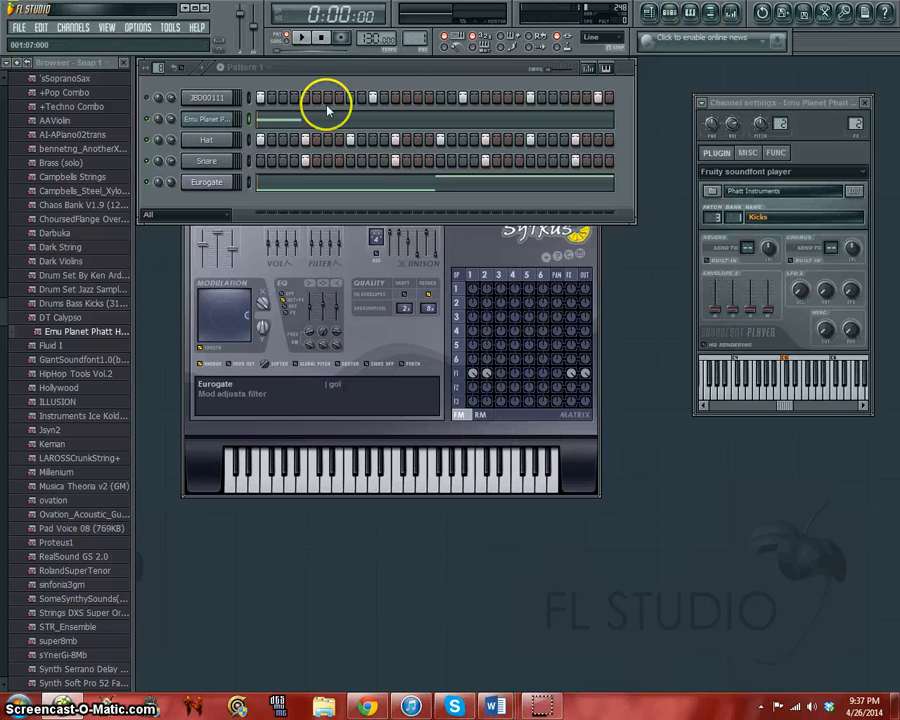
- Send the JBD00111 kick pattern to the piano roll, copy all its notes and close the piano roll
right_click(207, 97)
mouse_move(287, 184)
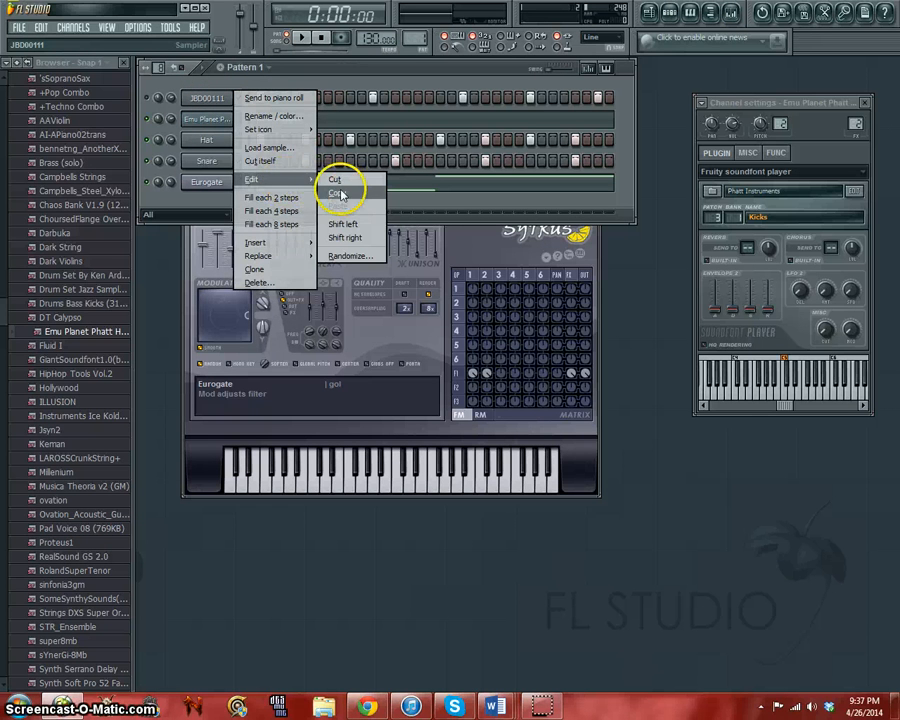
left_click(284, 97)
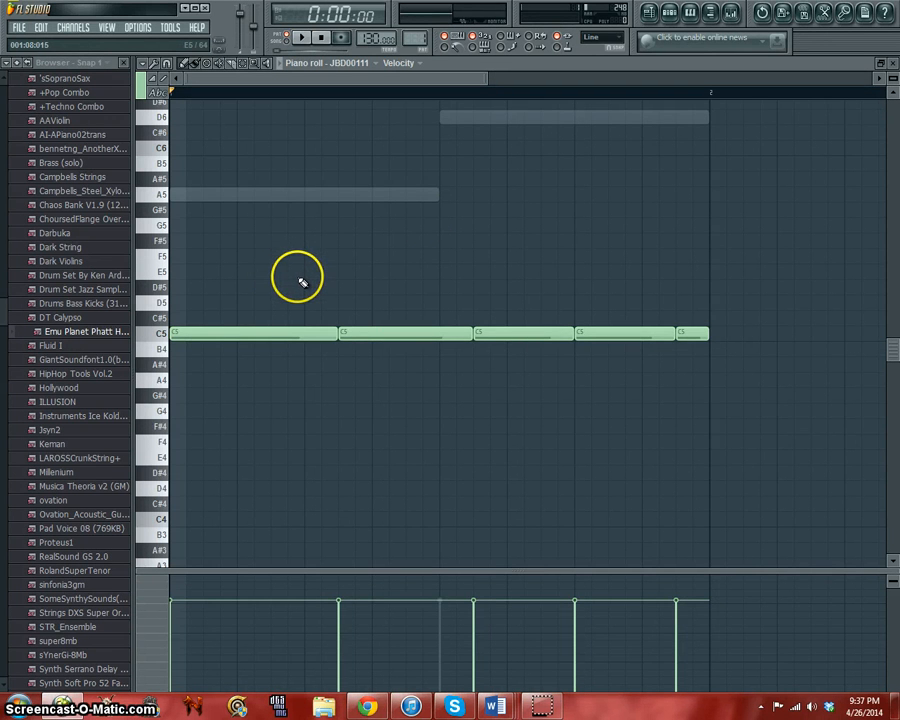
key("ctrl+a")
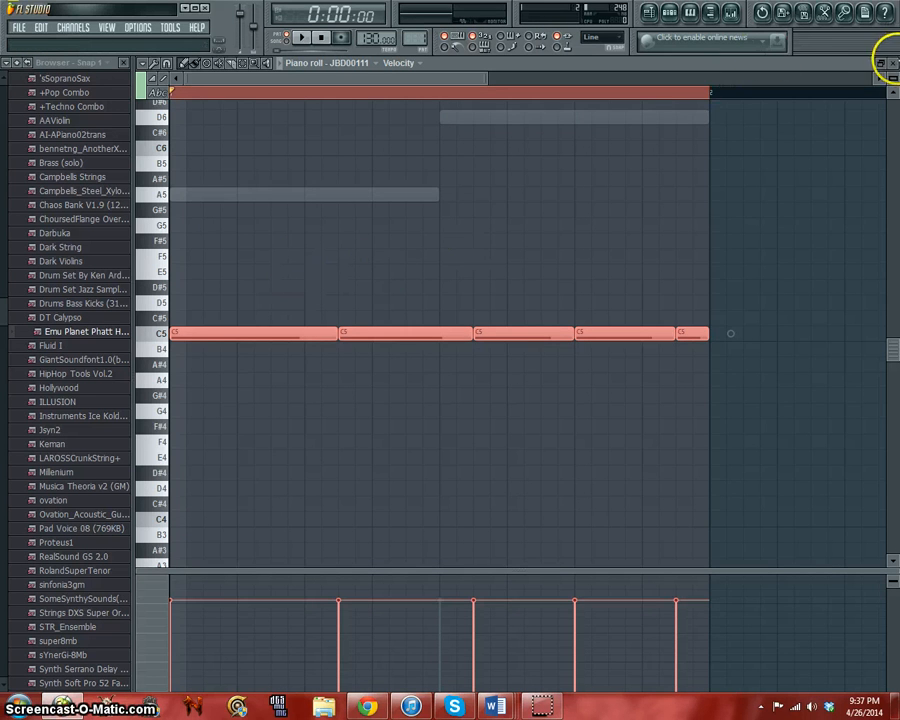
left_click(893, 63)
- Paste the copied kick notes into the Emu Planet Phatt Hip Hop channel's piano roll, move them up to E6, and play the pattern
left_click(320, 118)
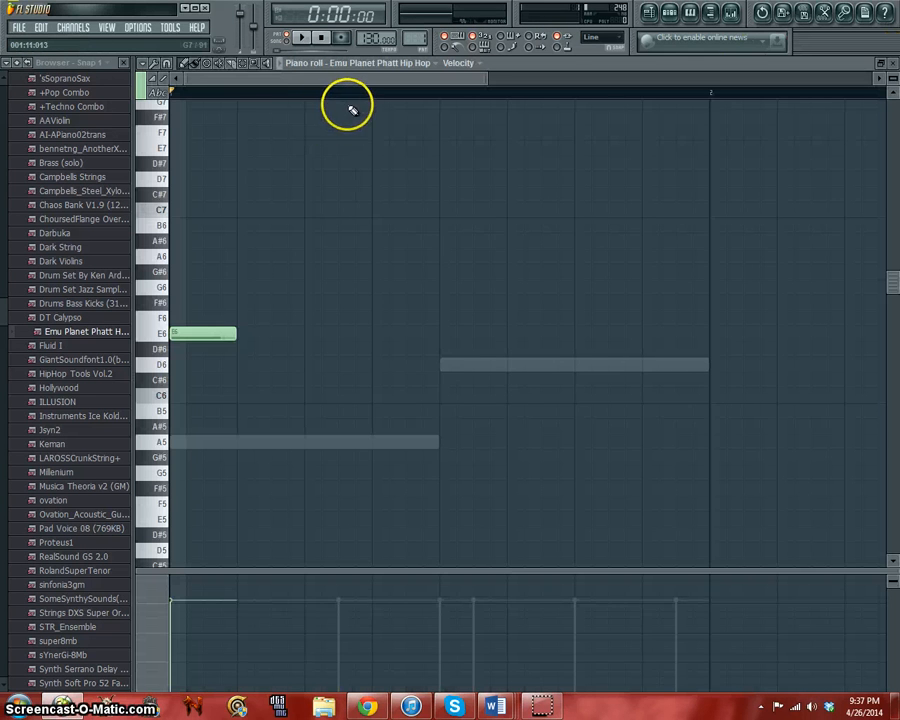
scroll(272, 375, "up", 1)
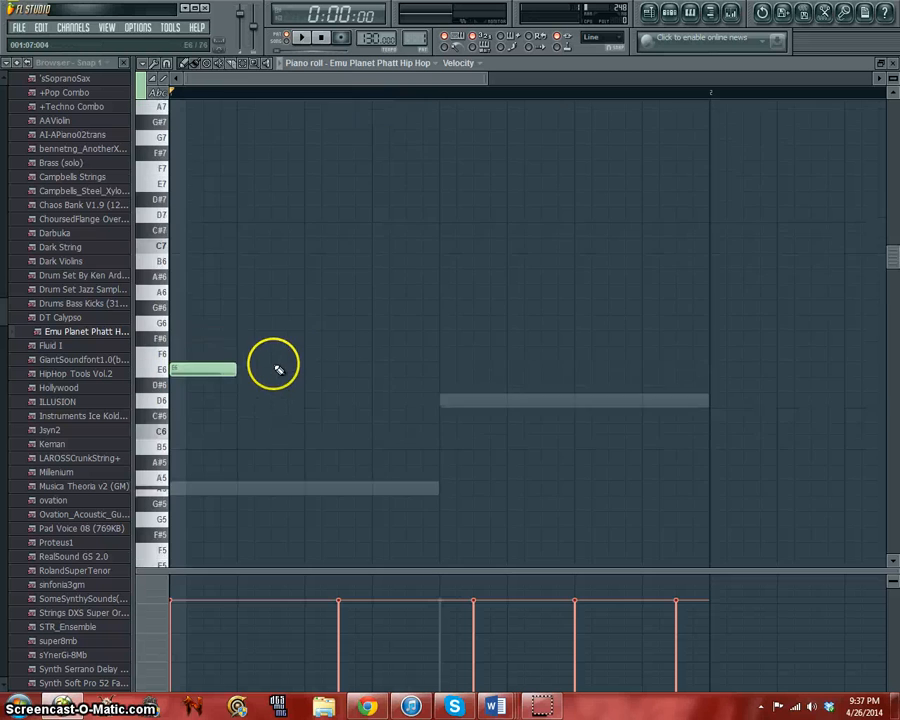
scroll(280, 360, "up", 1)
scroll(290, 334, "down", 10)
scroll(265, 332, "up", 2)
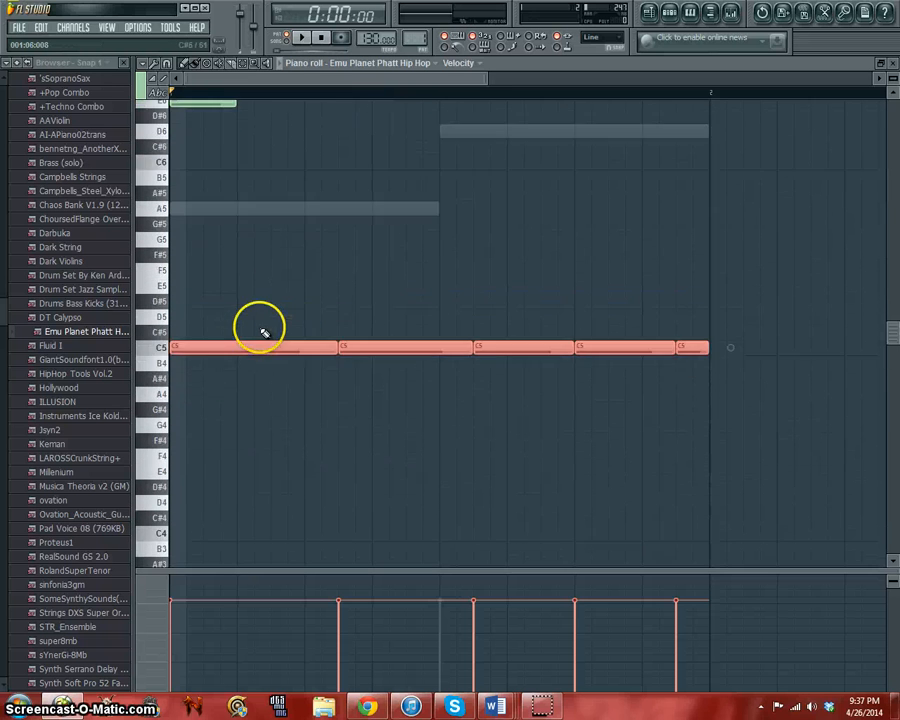
scroll(250, 350, "up", 3)
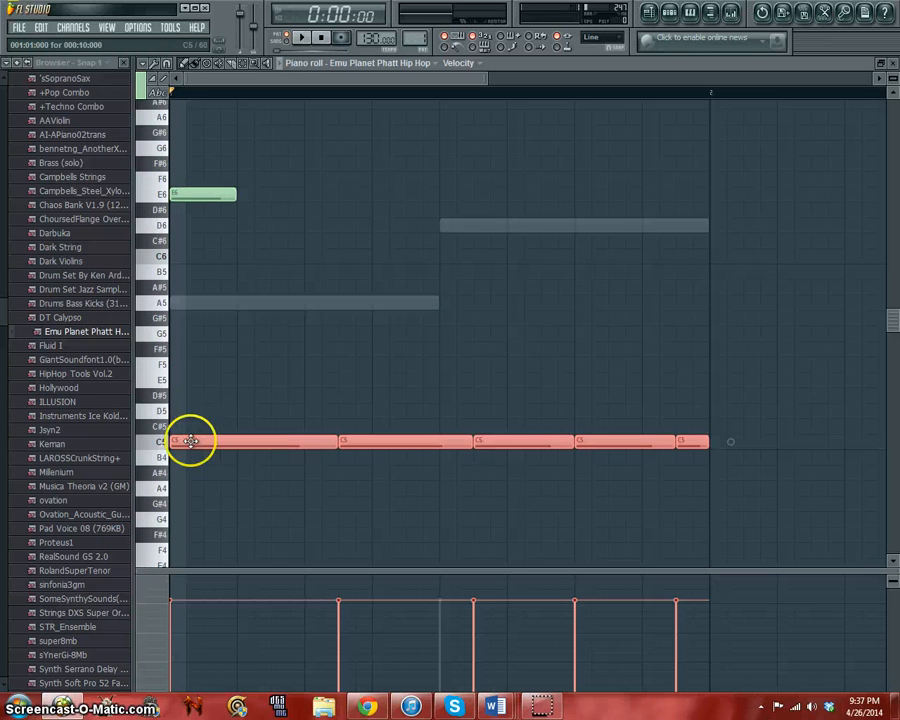
left_click_drag(191, 441, 188, 183)
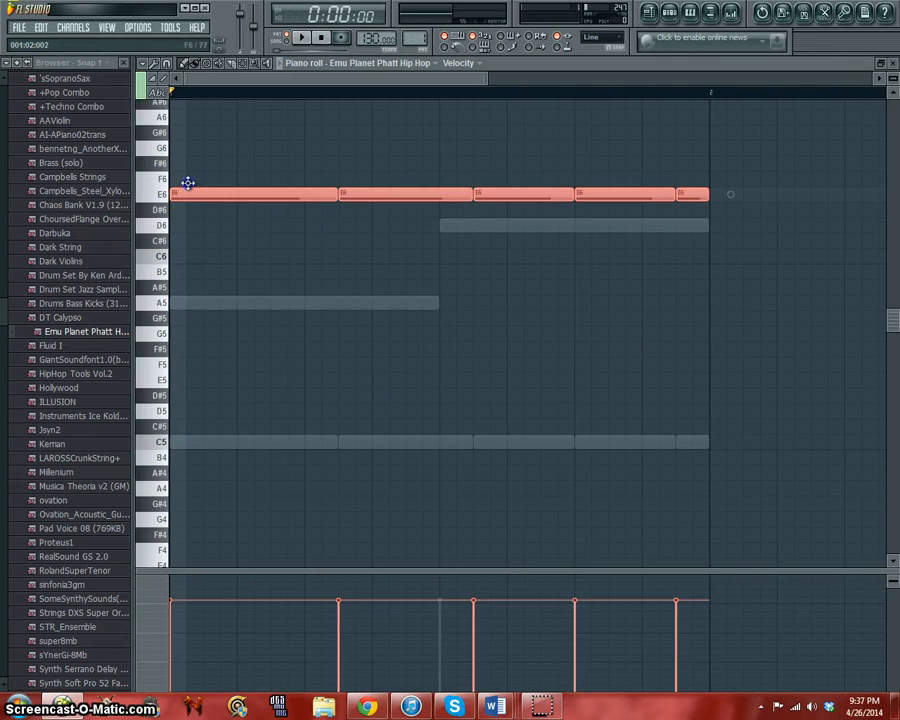
left_click(893, 60)
key("space")
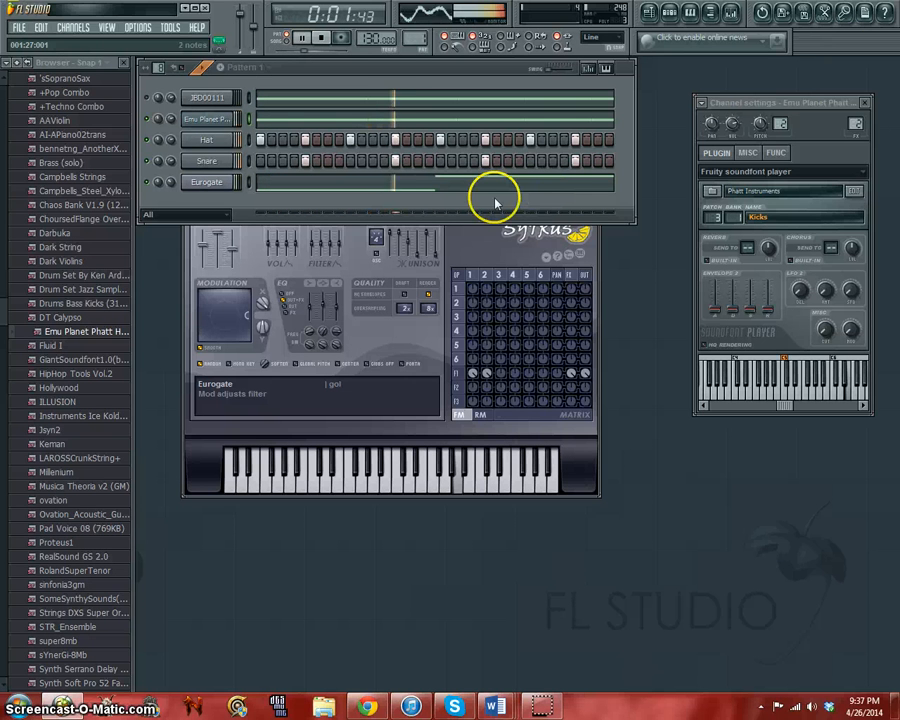
key("space")
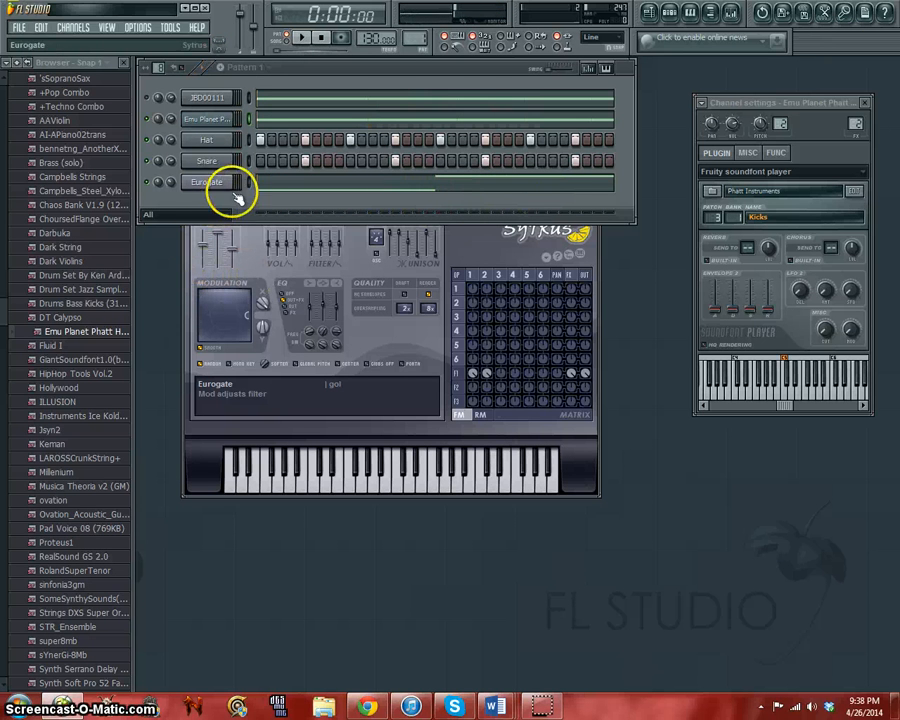
- Replace the Hat channel's instrument with the Emu Planet Phatt Hip Hop soundfont and choose its Hats patch
left_click_drag(7, 316, 5, 301)
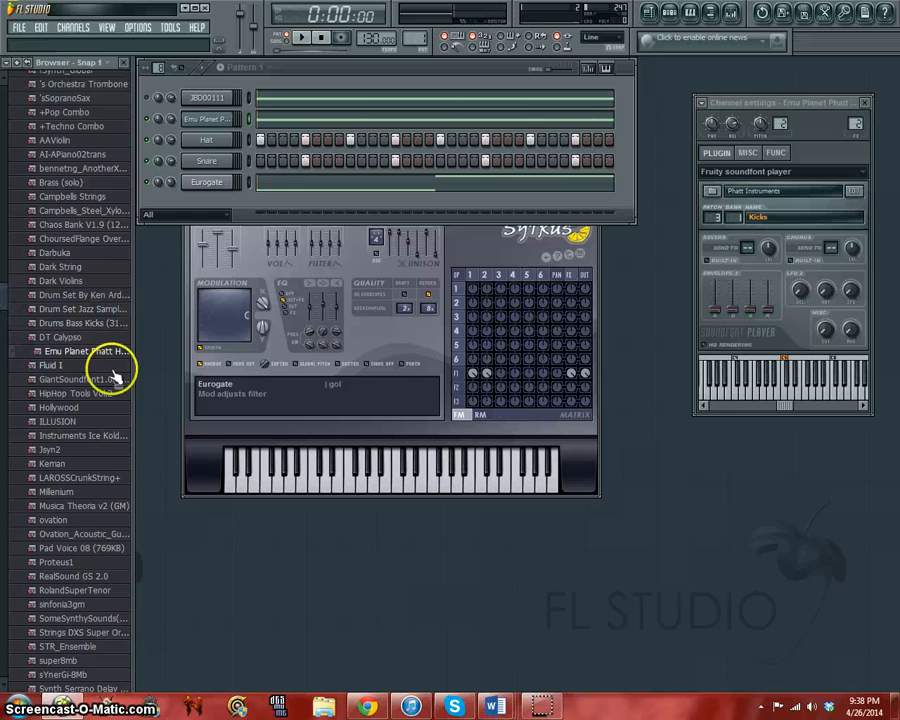
left_click_drag(63, 354, 207, 143)
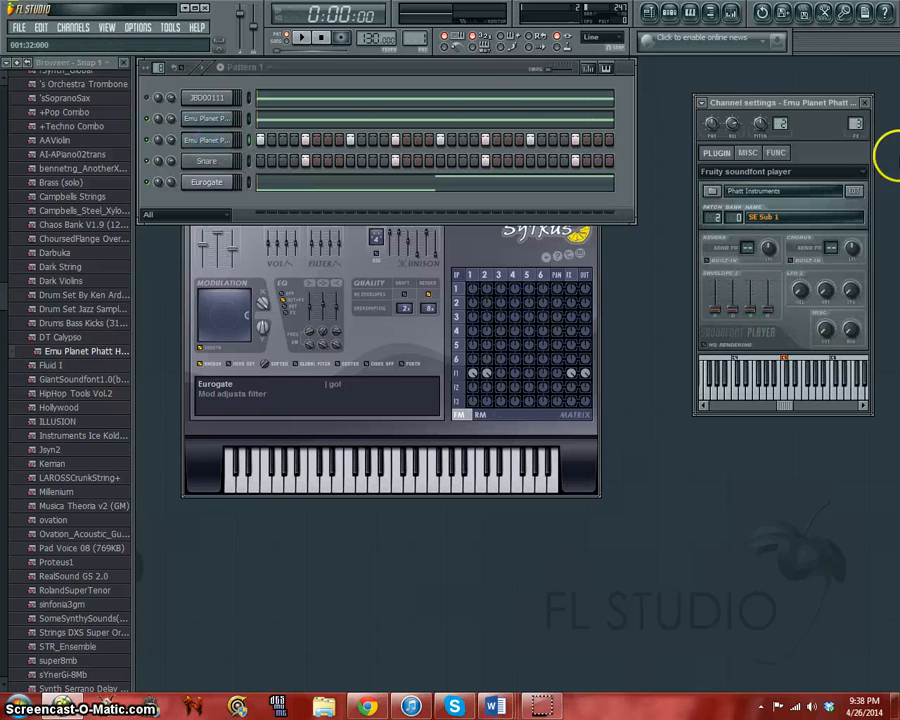
left_click(795, 220)
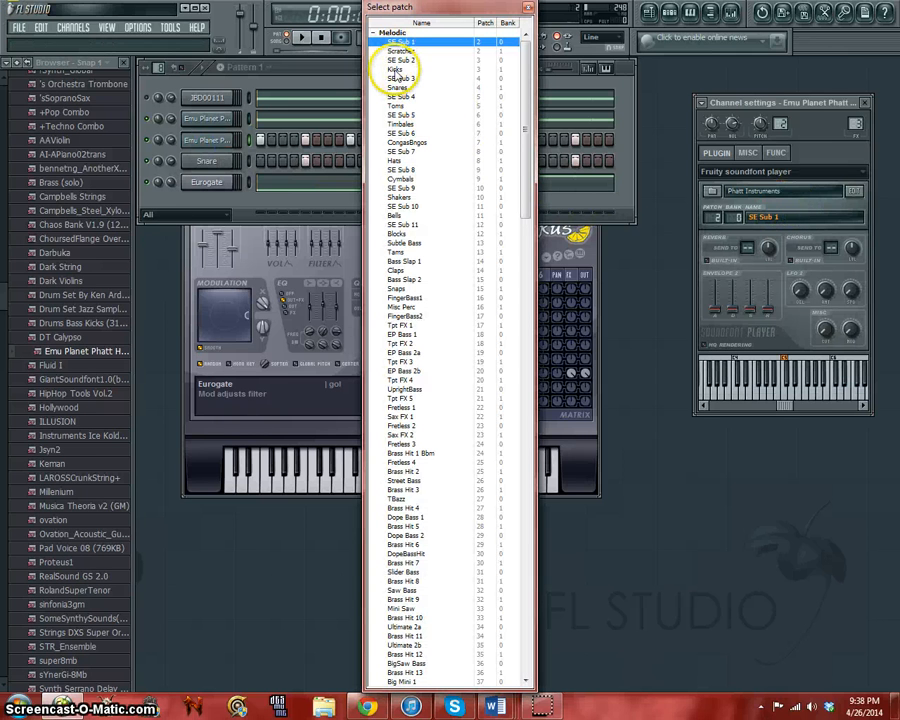
left_click(394, 161)
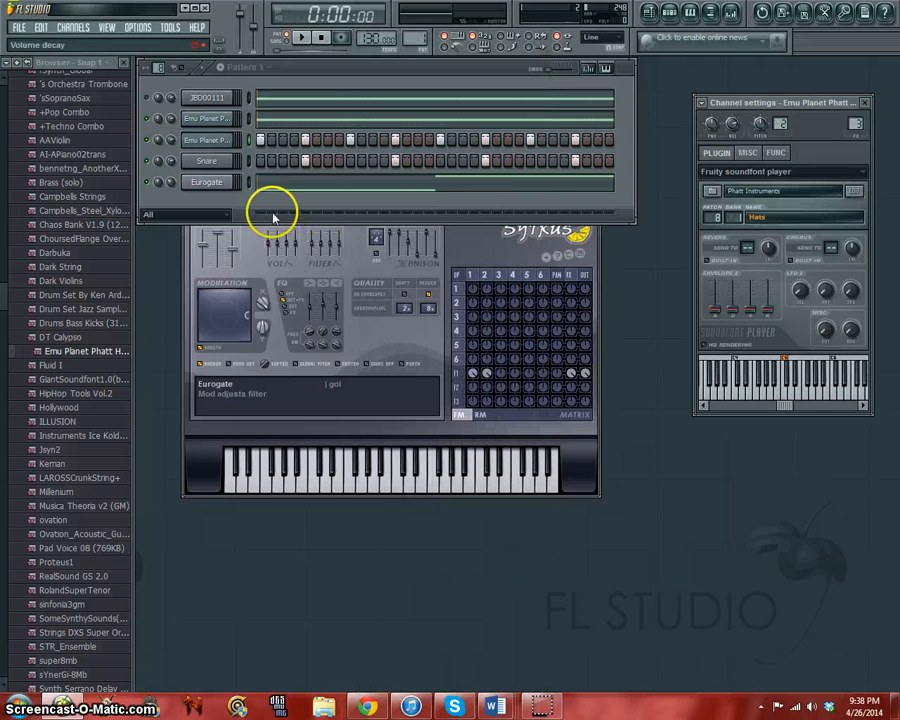
- Send the hat steps to the piano roll, move all notes down to A4, play them back and close the piano roll
right_click(230, 141)
left_click(270, 141)
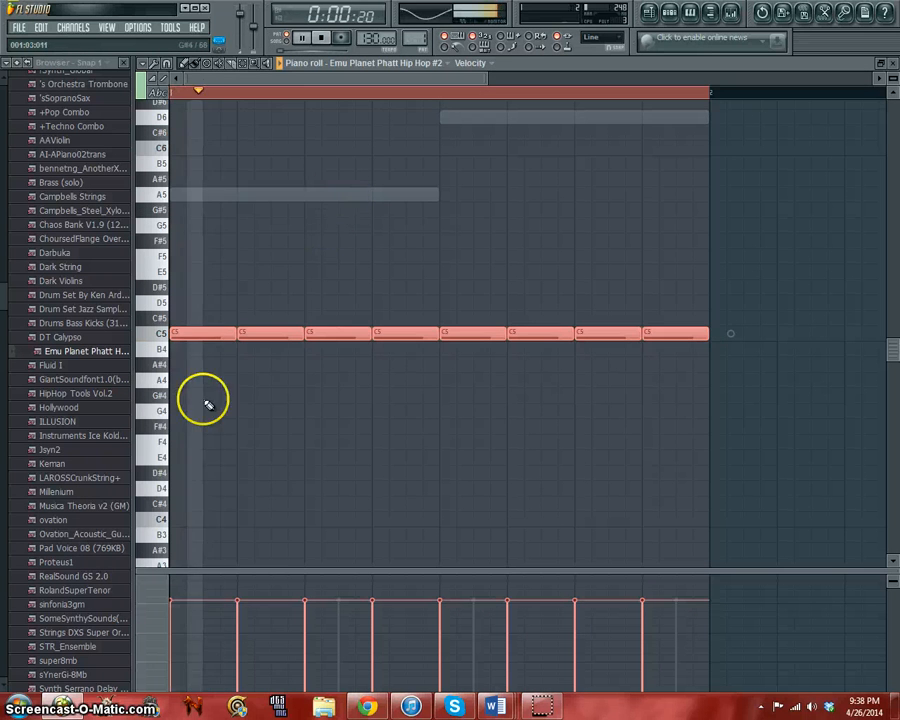
left_click_drag(189, 333, 181, 384)
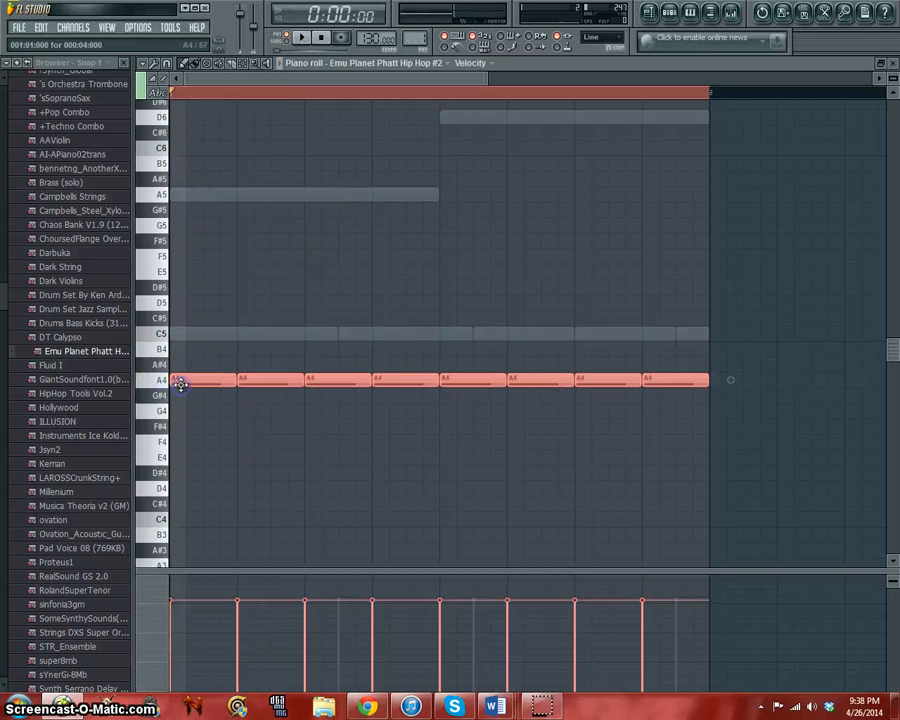
key("space")
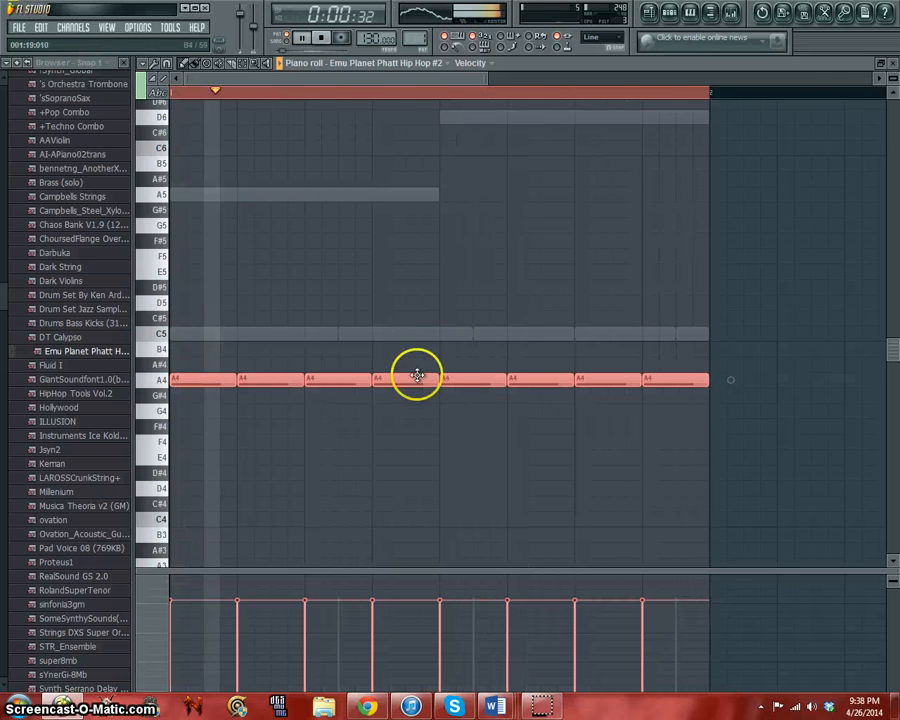
key("space")
left_click(893, 62)
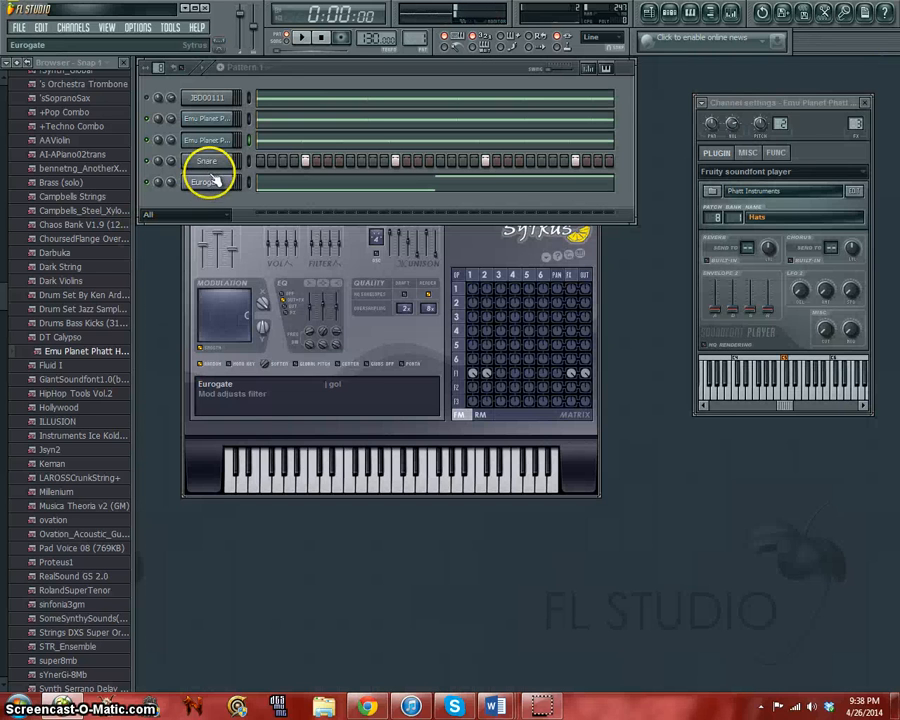
- Replace the Snare channel's instrument with the Emu Planet Phatt Hip Hop soundfont and choose its Snares patch
left_click_drag(76, 352, 208, 162)
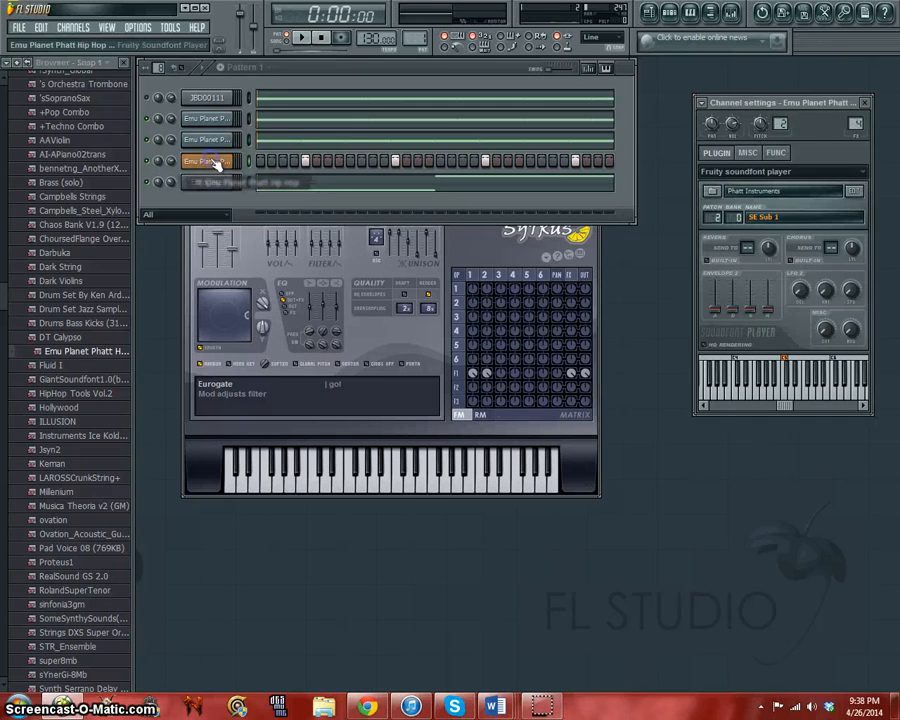
left_click(772, 218)
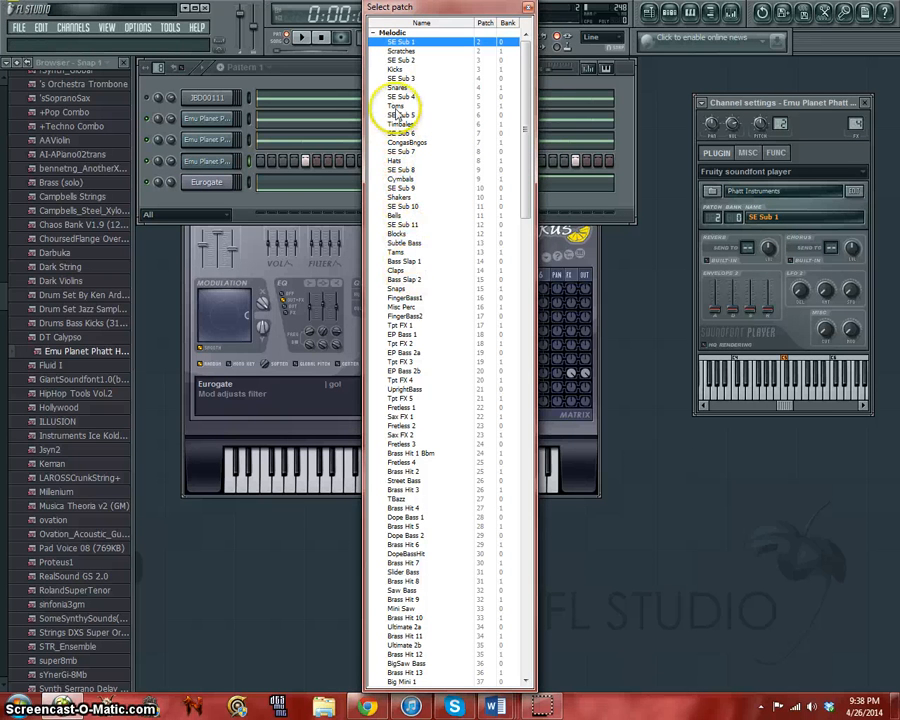
double_click(400, 88)
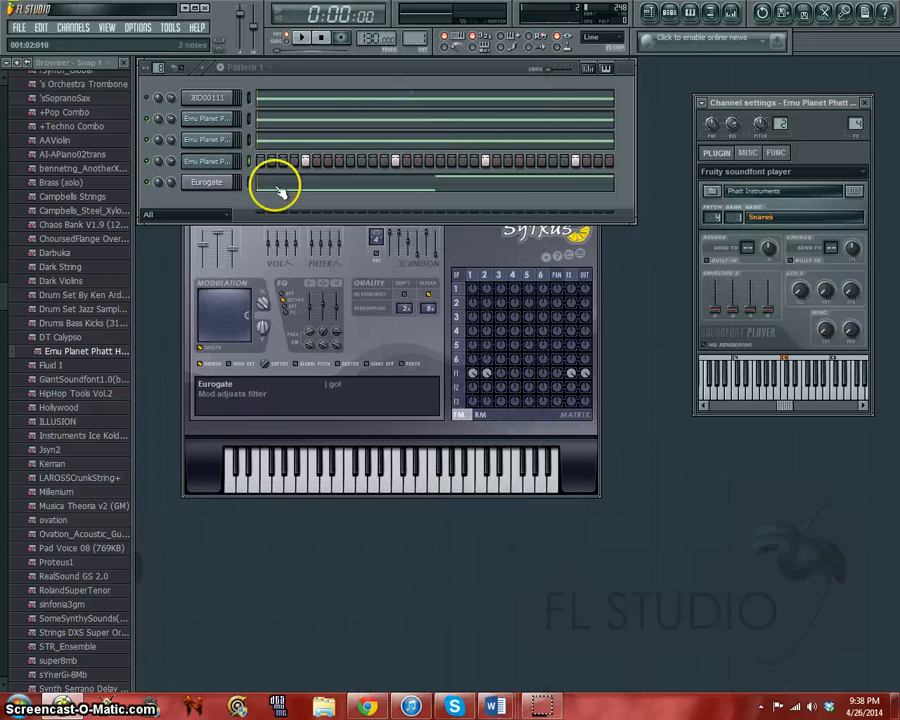
- Send the snare steps to the piano roll, move all notes down to B4, close it and play the whole pattern
right_click(207, 160)
left_click(253, 165)
key("ctrl+a")
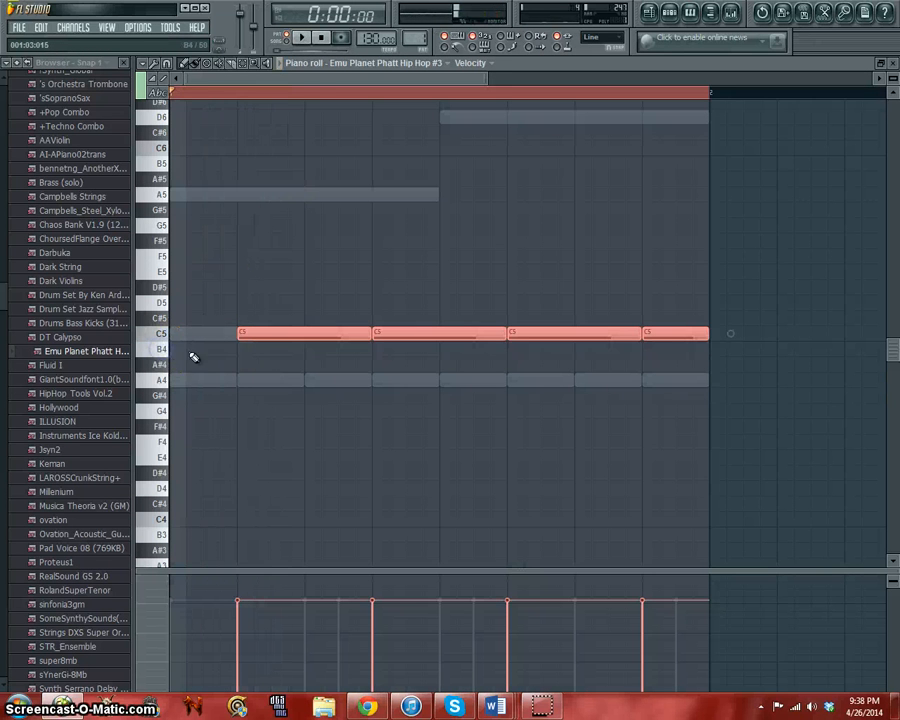
left_click_drag(256, 336, 257, 362)
key("space")
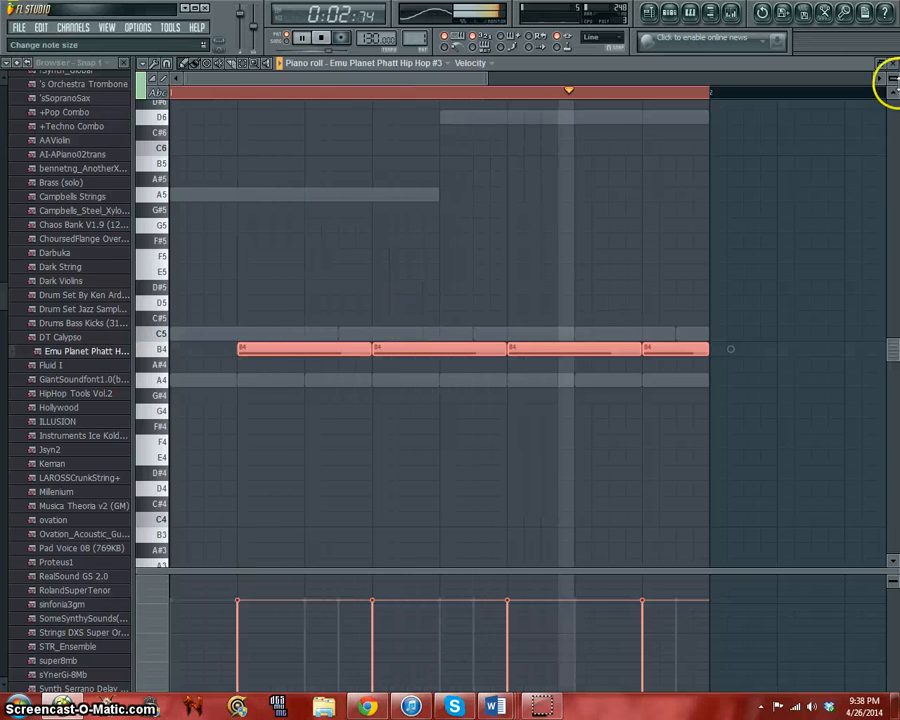
left_click(892, 63)
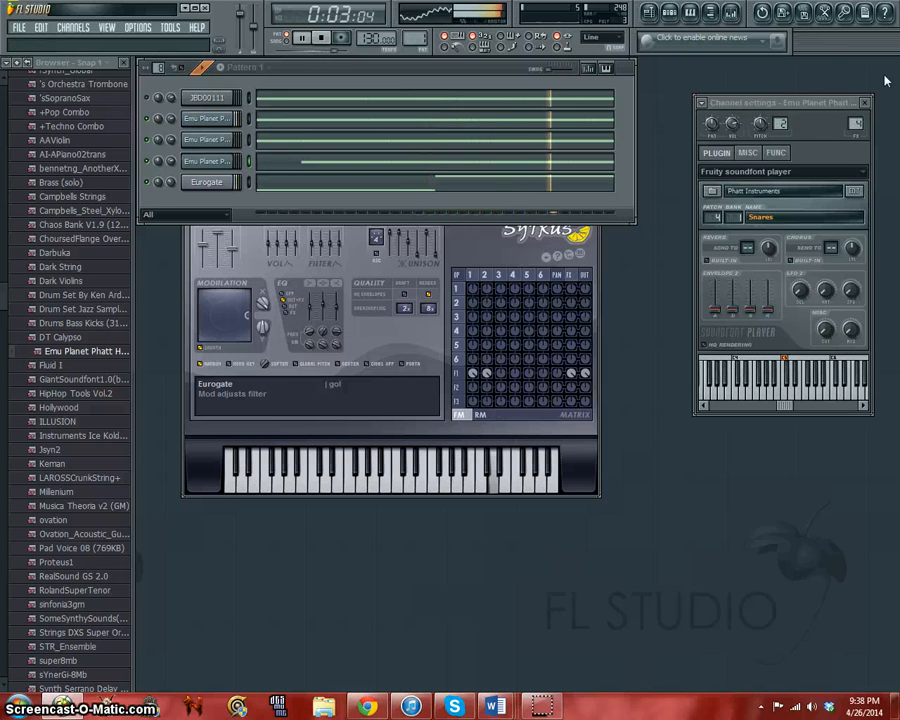
key("space")
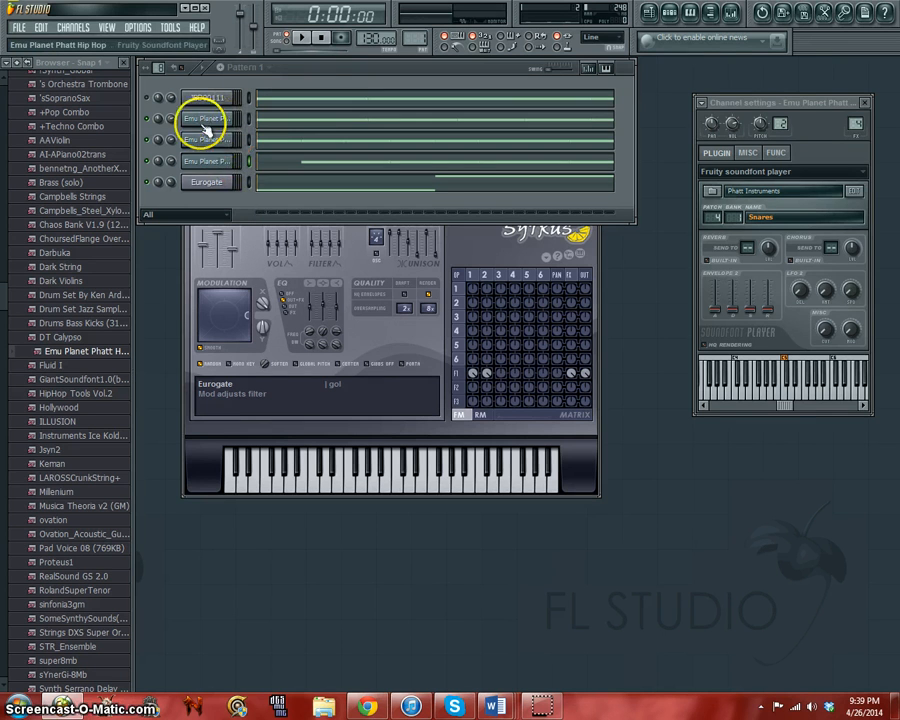
- View the Eurogate channel's settings and the playlist, placing a trial Pattern 2 clip on Track 1 and deleting it
left_click(216, 184)
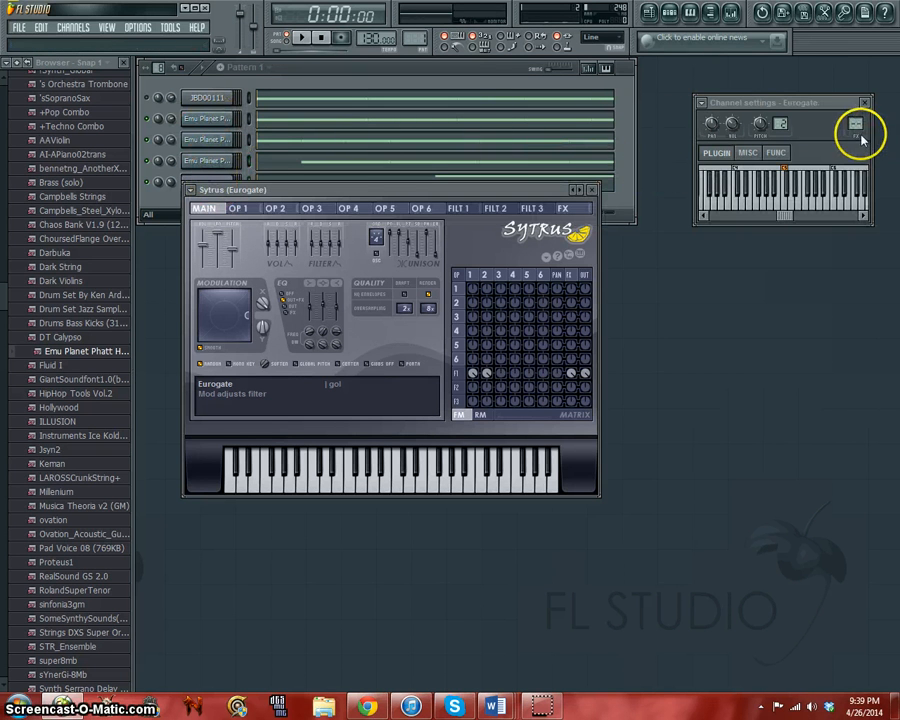
left_click(856, 124)
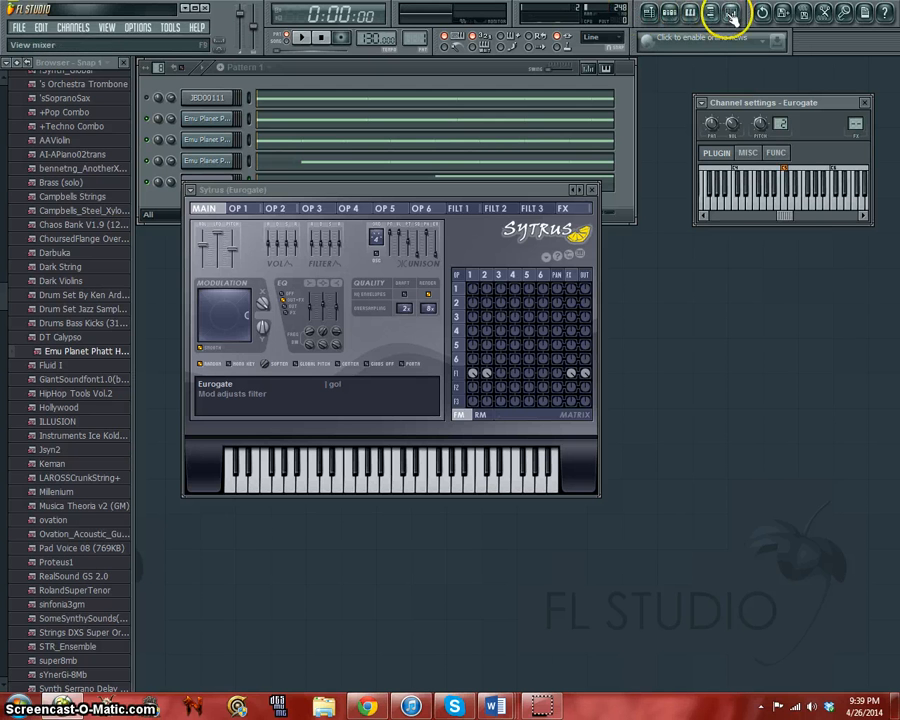
left_click(649, 13)
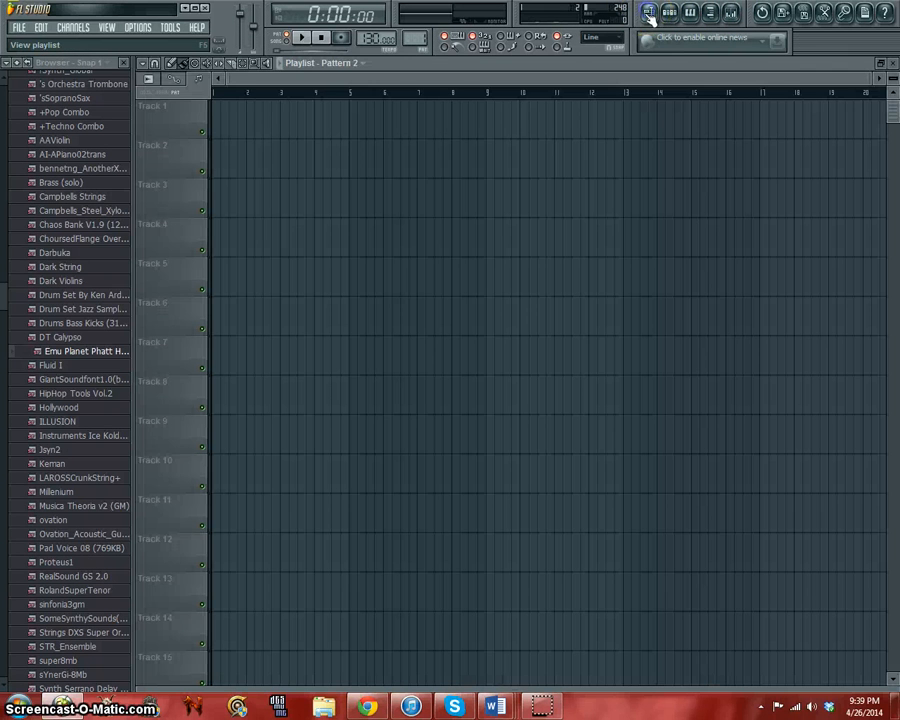
left_click(215, 124)
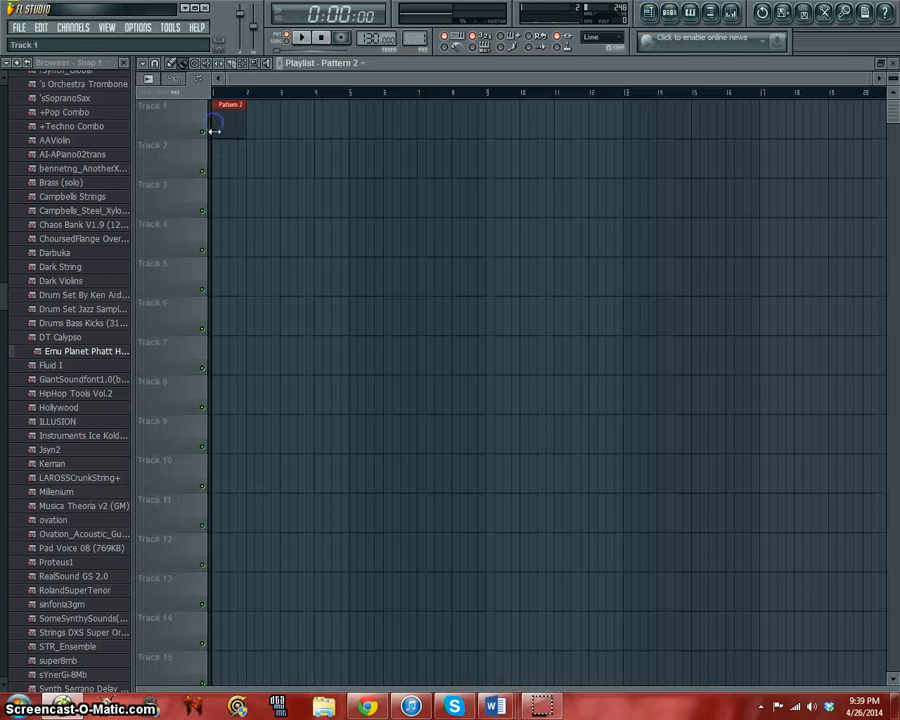
right_click(237, 122)
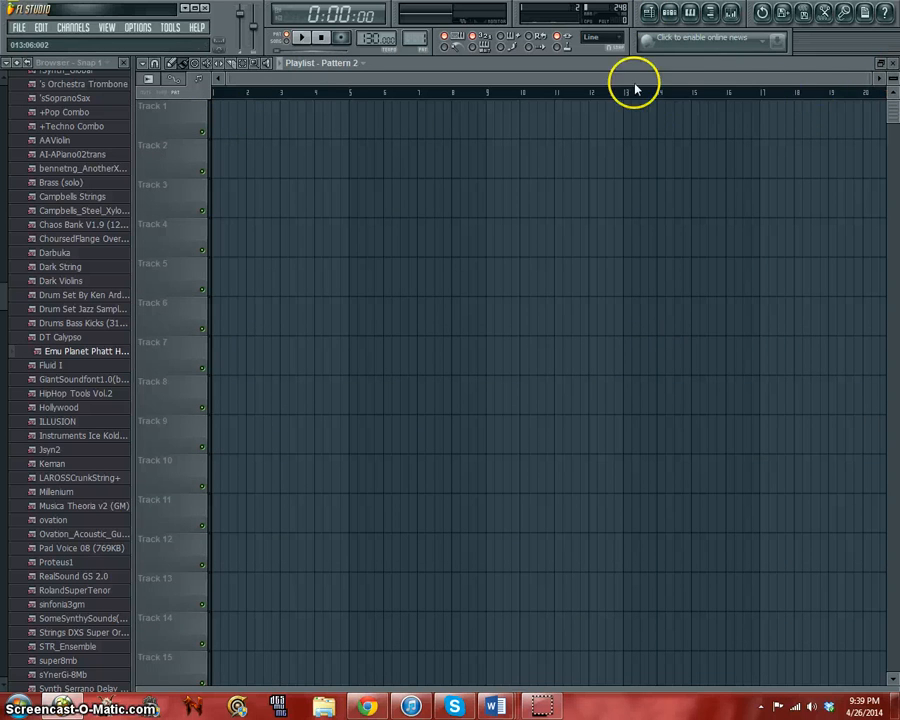
left_click(890, 63)
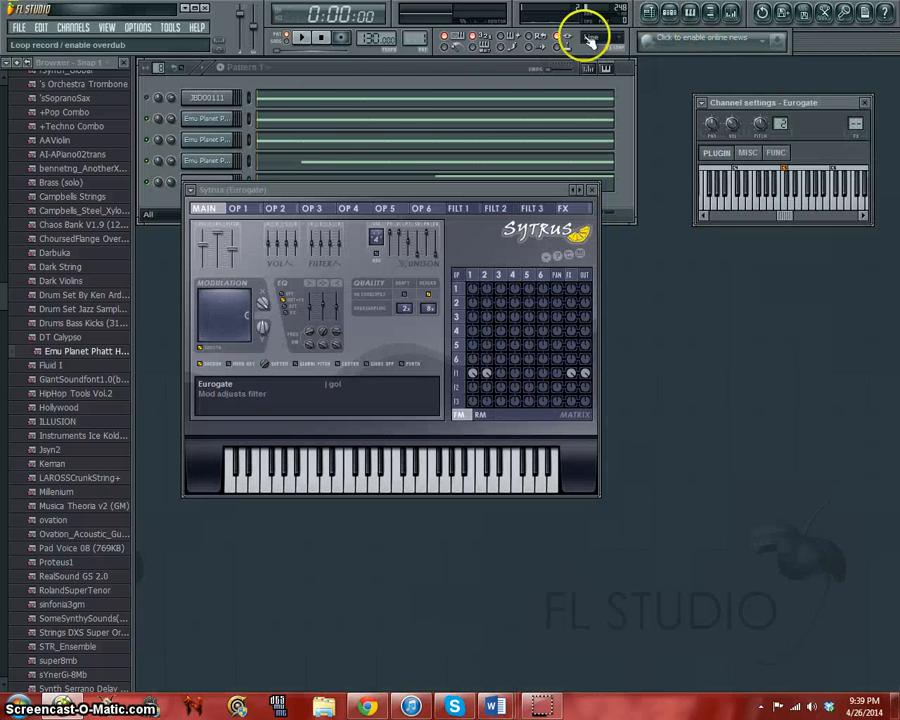
- Show and hide the step sequencer, piano roll and browser in turn to review each window
left_click(670, 12)
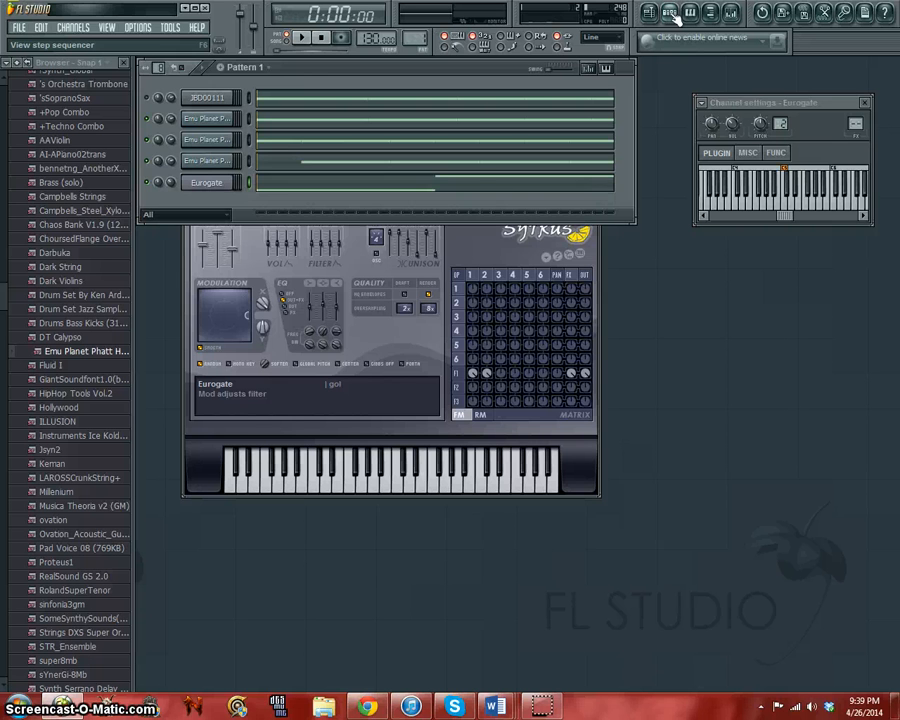
left_click(670, 12)
left_click(667, 14)
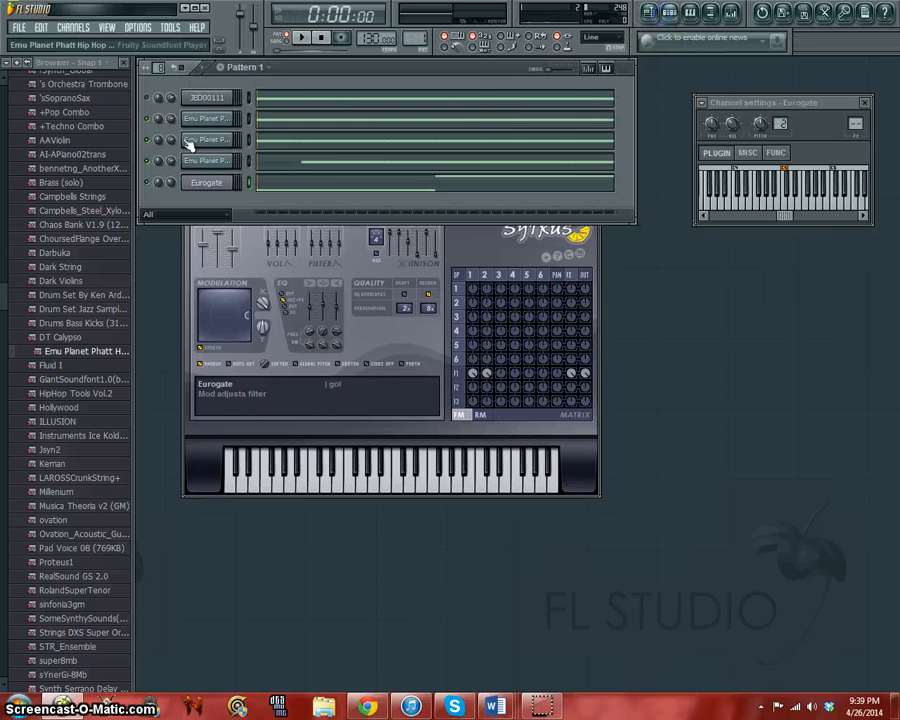
left_click(690, 13)
left_click(892, 64)
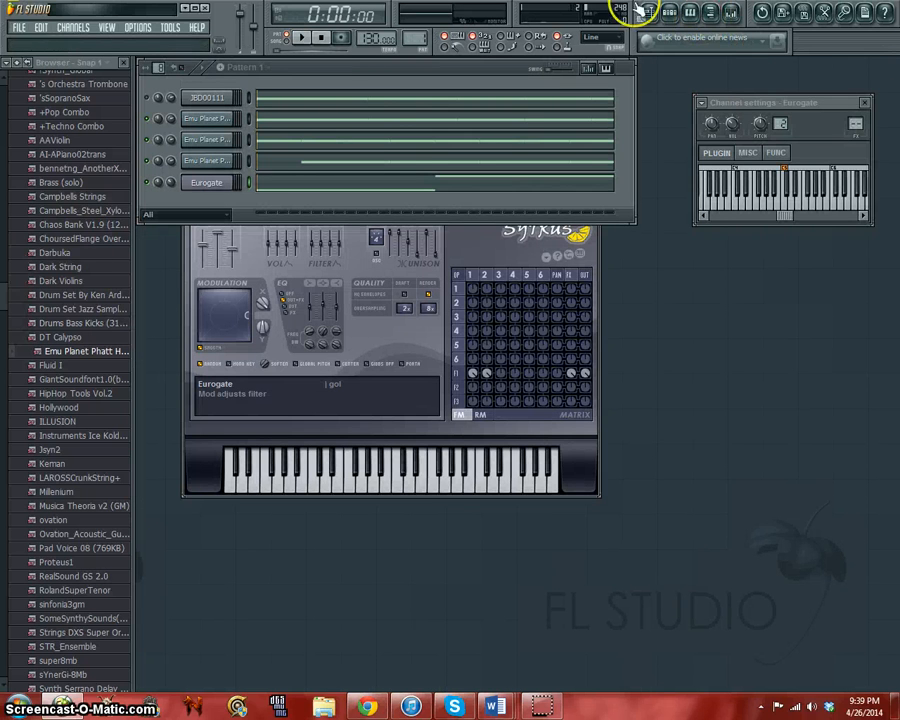
left_click(710, 12)
left_click(710, 12)
- Open the mixer and move its window below the upper rows of the step sequencer
left_click(731, 14)
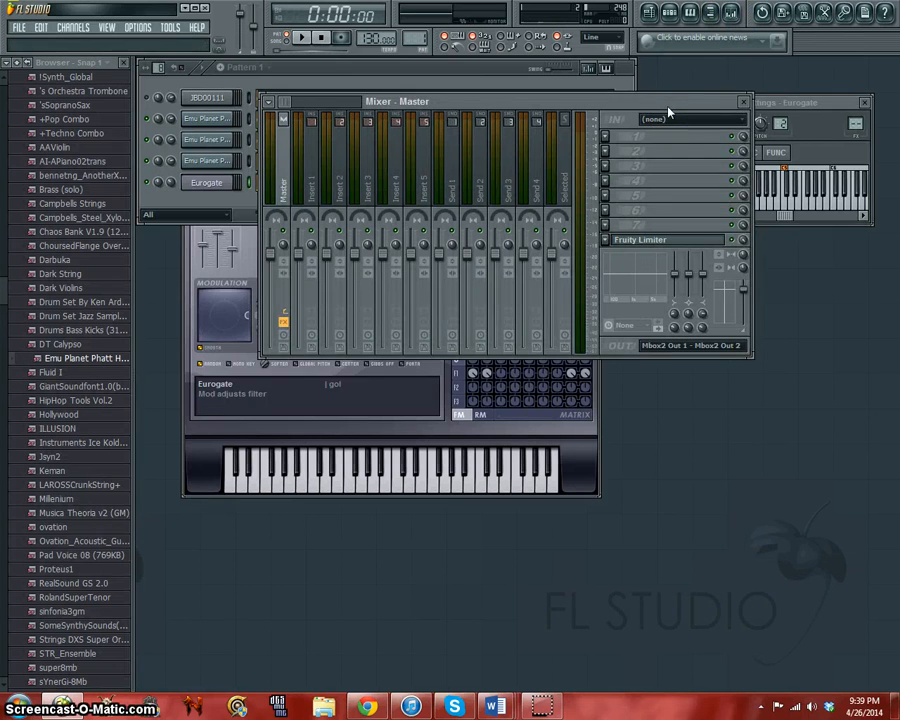
left_click_drag(668, 106, 568, 160)
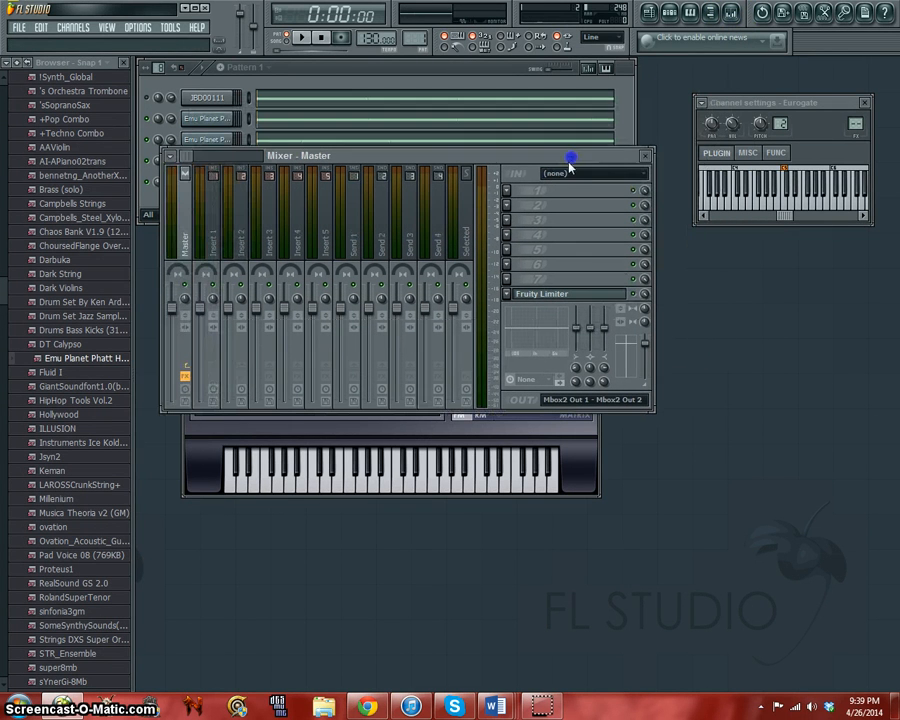
- Try out mixer track assignments for the JBD00111, Kicks, Hats and Snares channels in their channel settings
left_click(213, 103)
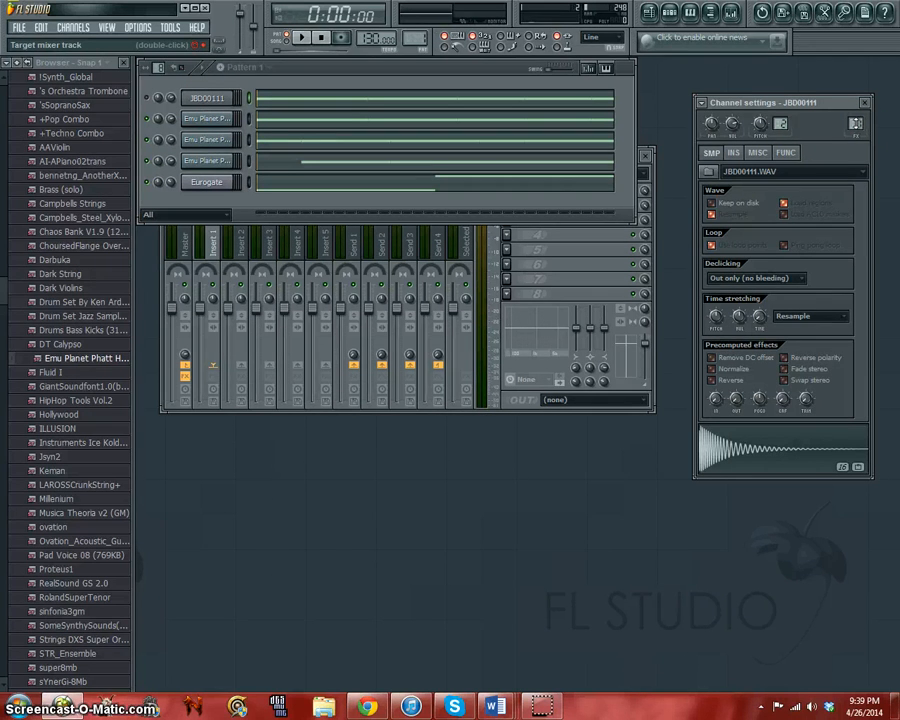
left_click(207, 119)
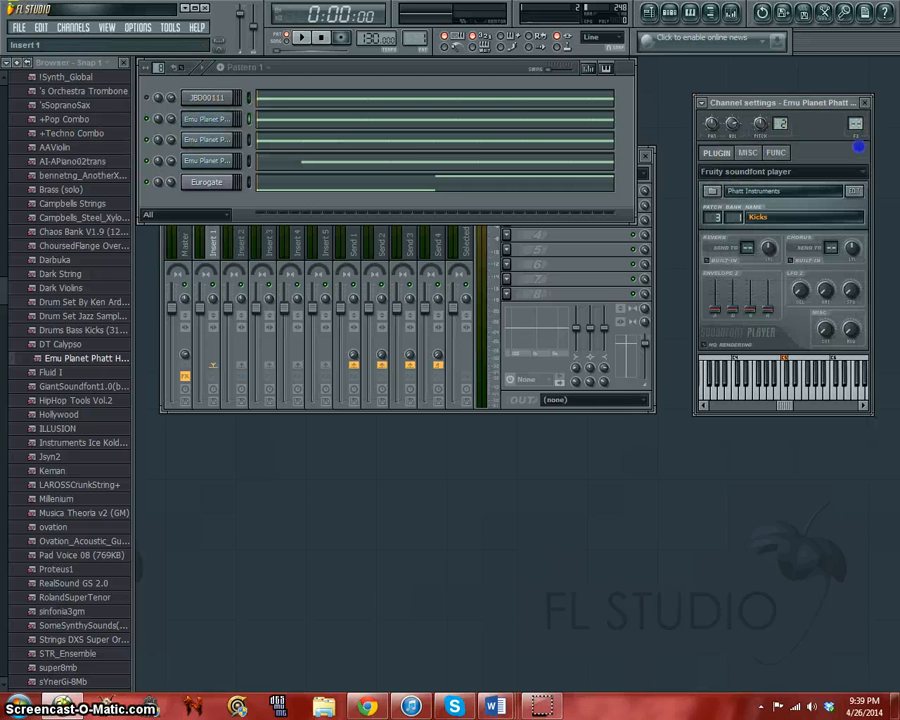
left_click_drag(859, 147, 872, 211)
left_click(214, 138)
left_click_drag(860, 126, 878, 234)
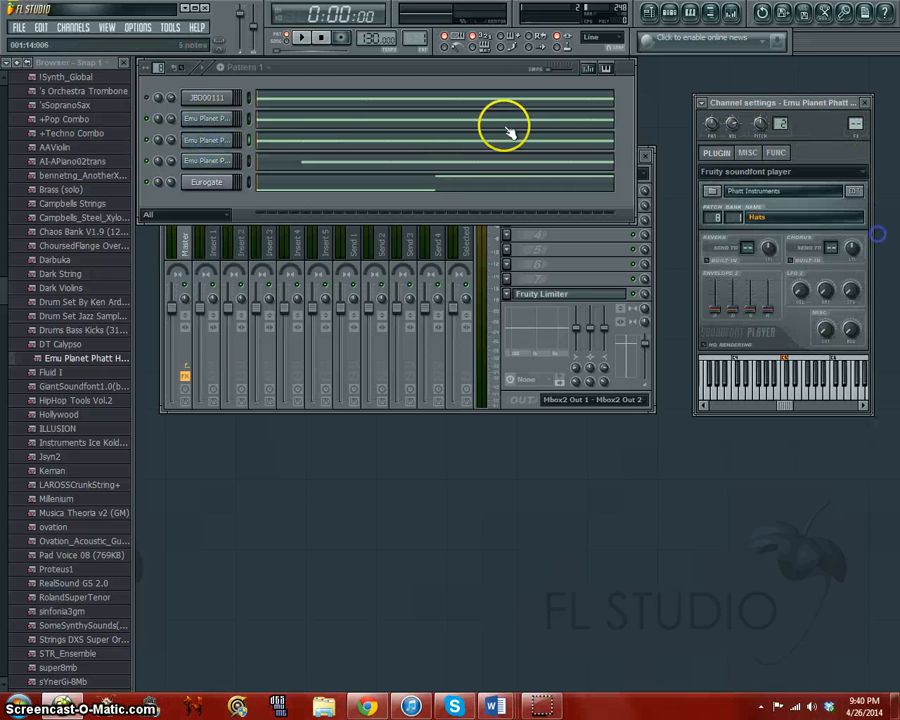
left_click(207, 164)
left_click_drag(859, 126, 42, 277)
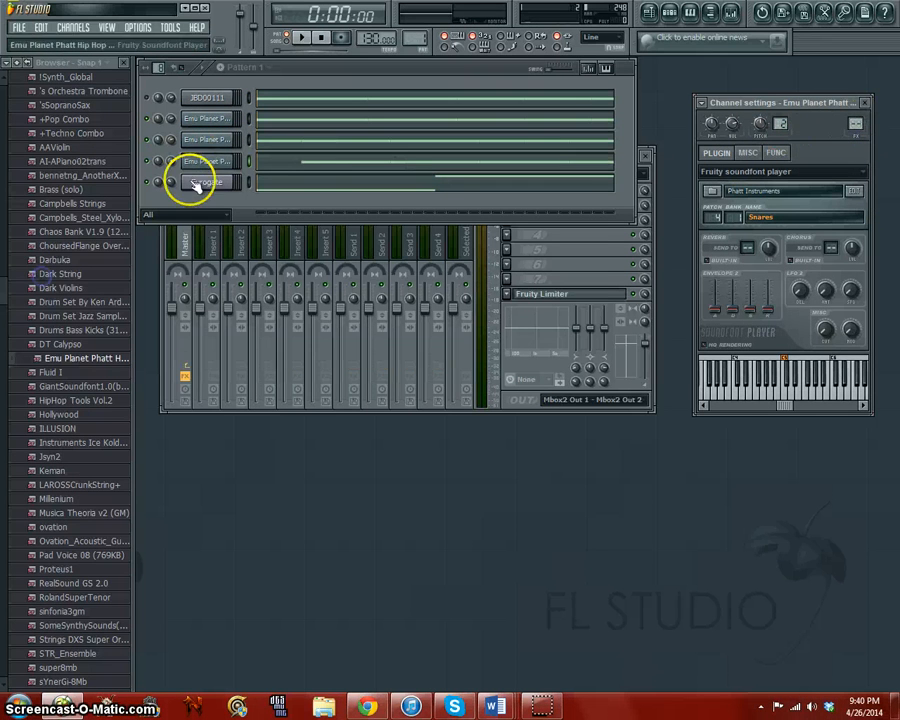
- Route the Eurogate channel to mixer track Insert 1 and load Fruity Parametric EQ 2 in that track's first effect slot
left_click(198, 184)
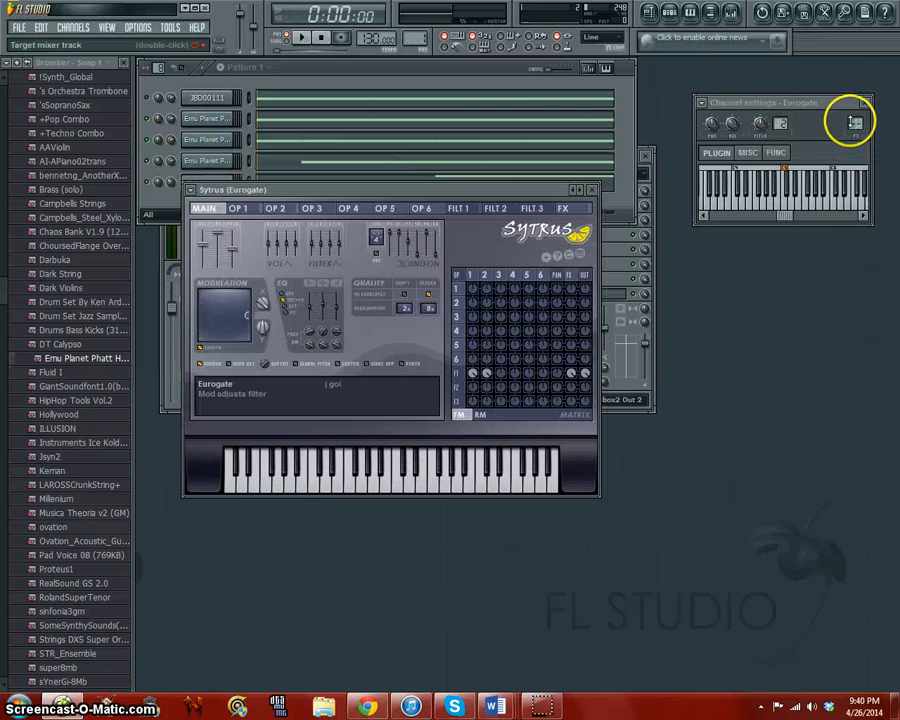
left_click_drag(859, 125, 857, 124)
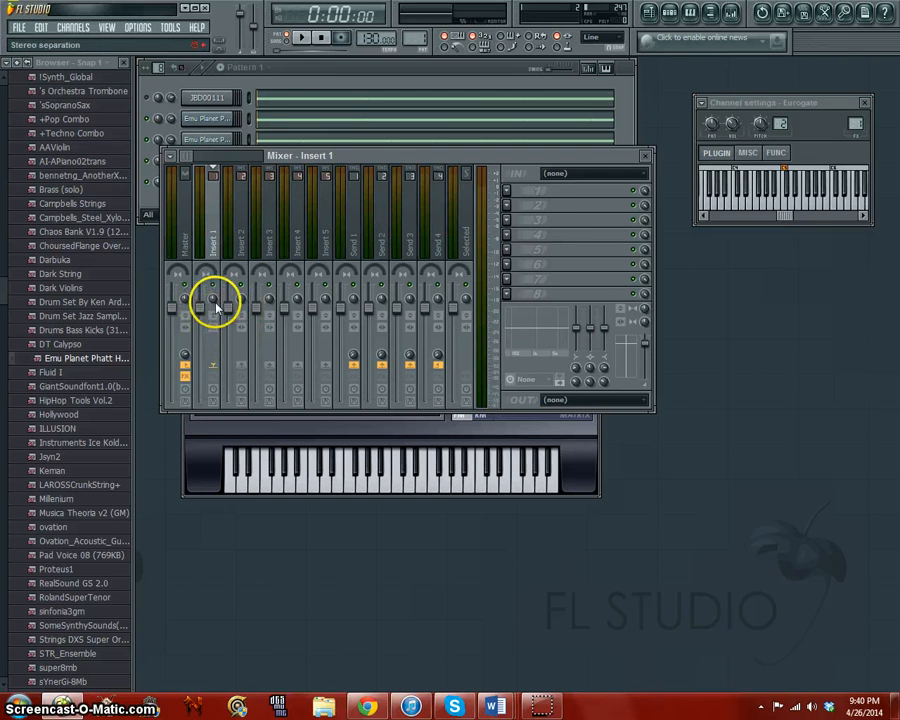
left_click(508, 188)
mouse_move(568, 206)
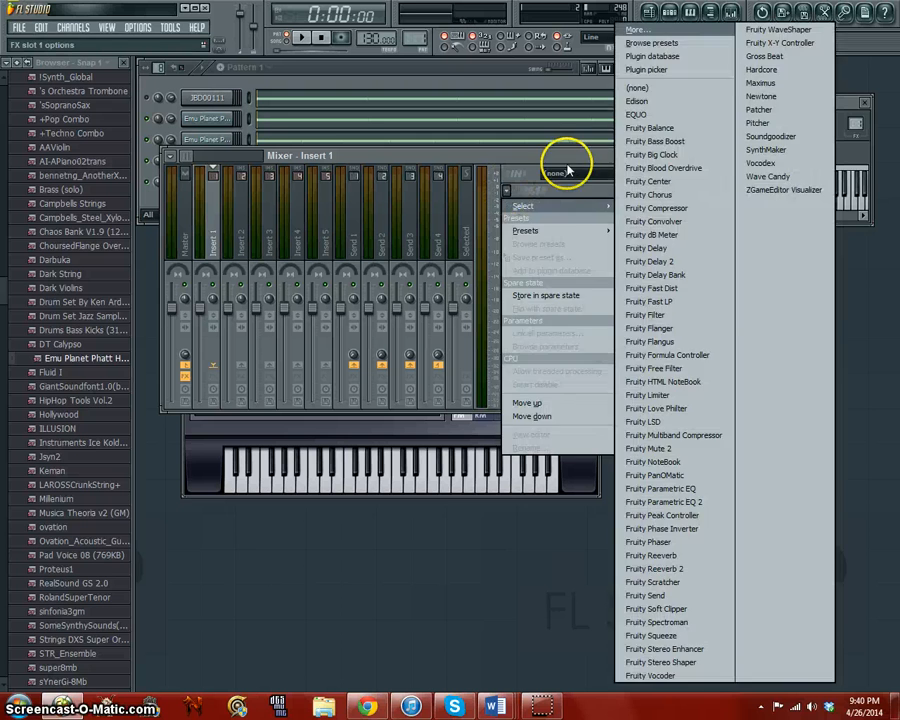
left_click(566, 173)
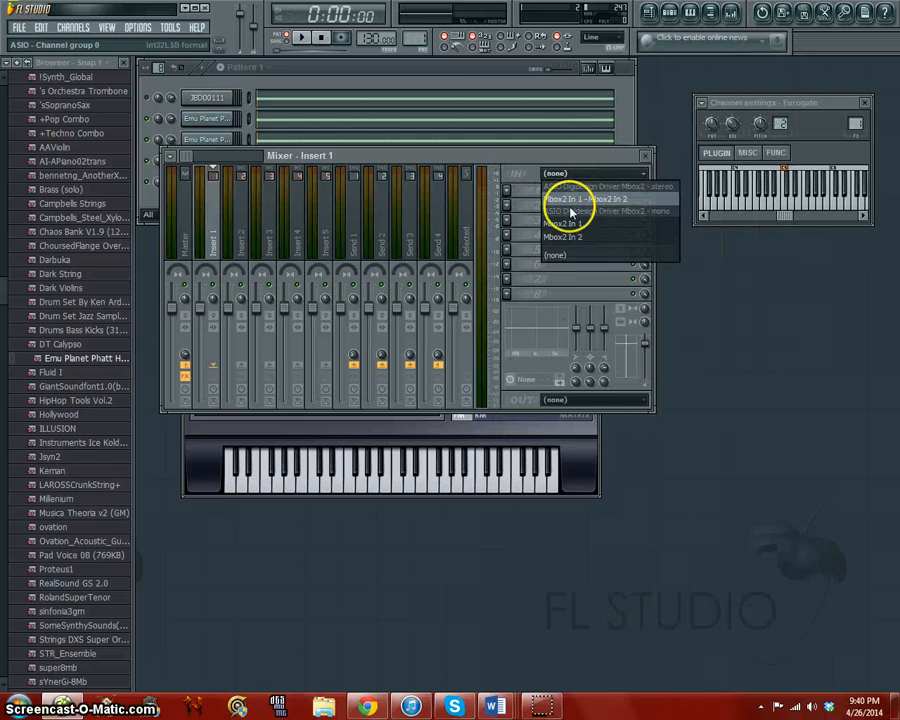
left_click(505, 190)
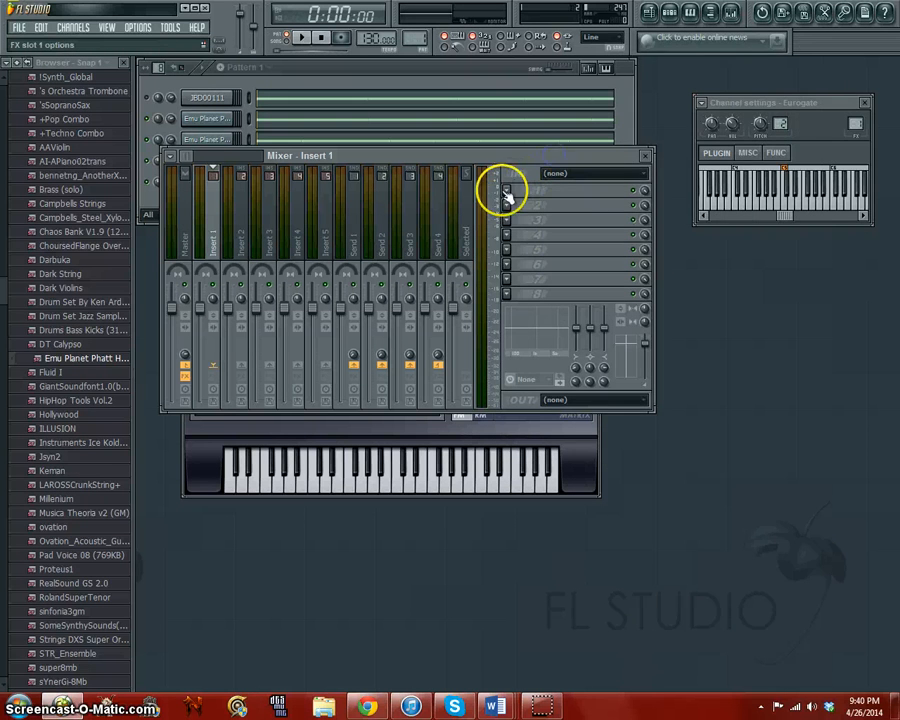
left_click(506, 190)
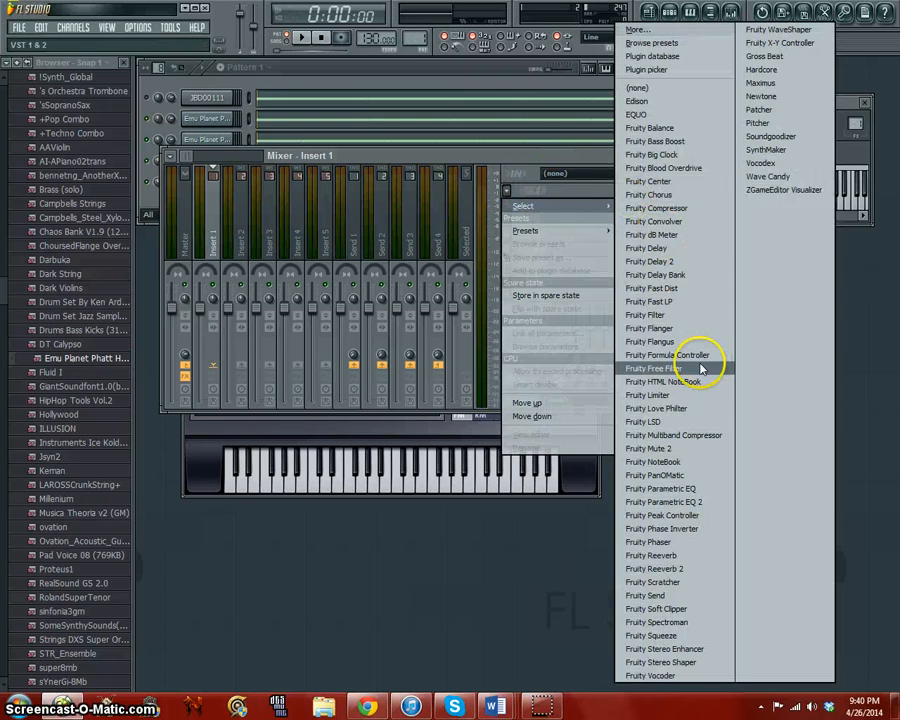
left_click(683, 503)
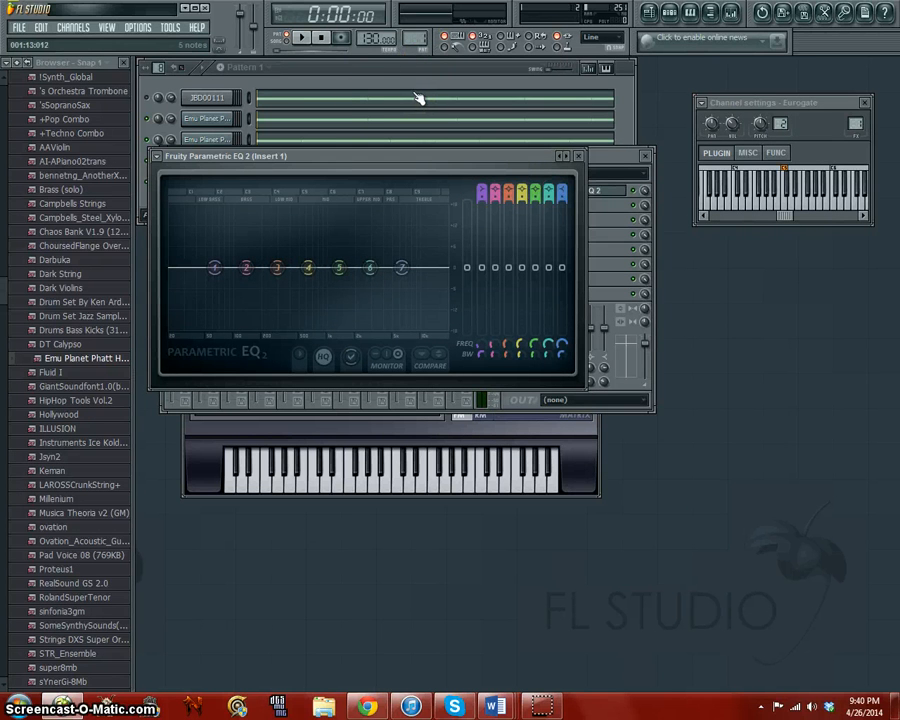
- Play the pattern and shape the Insert 1 EQ by raising band 2 near 170 Hz, lowering band 1 and raising band 5
key("space")
key("space")
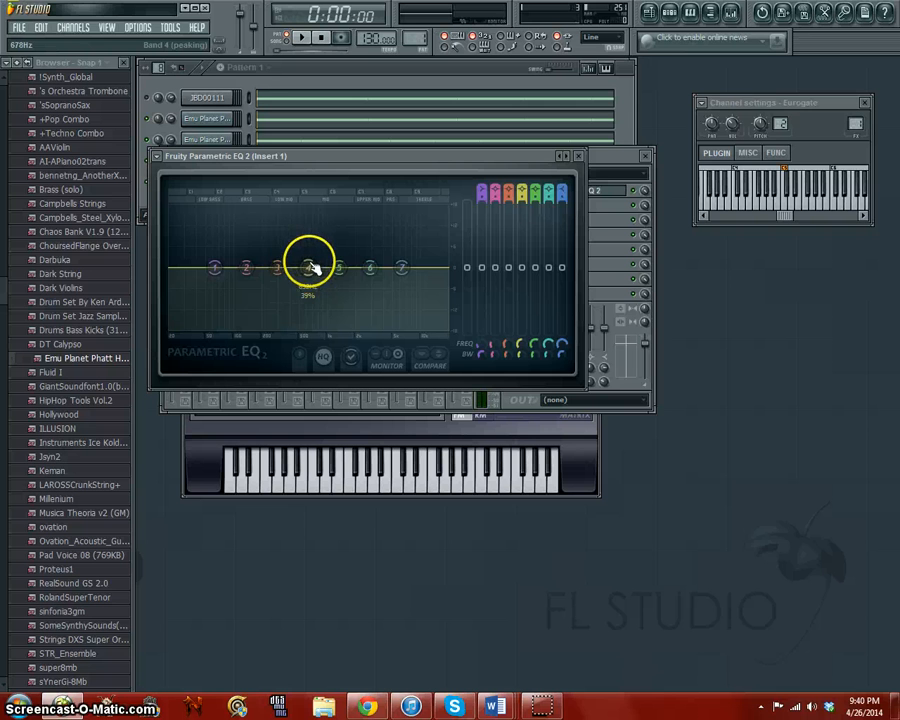
key("space")
left_click_drag(248, 284, 254, 260)
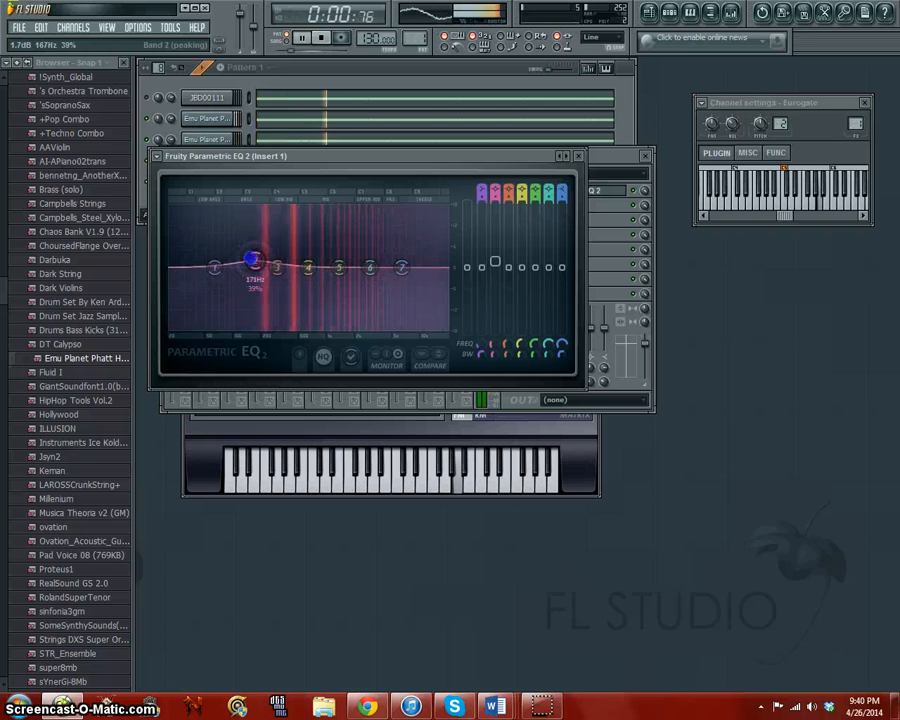
left_click_drag(289, 216, 255, 257)
left_click_drag(212, 267, 209, 298)
mouse_move(342, 267)
left_mouse_down()
mouse_move(425, 205)
mouse_move(430, 212)
mouse_move(372, 231)
mouse_move(346, 245)
mouse_move(352, 250)
left_mouse_up()
- Close the parametric EQ, mixer, channel settings and Sytrus windows, leaving only the step sequencer open
left_click(578, 157)
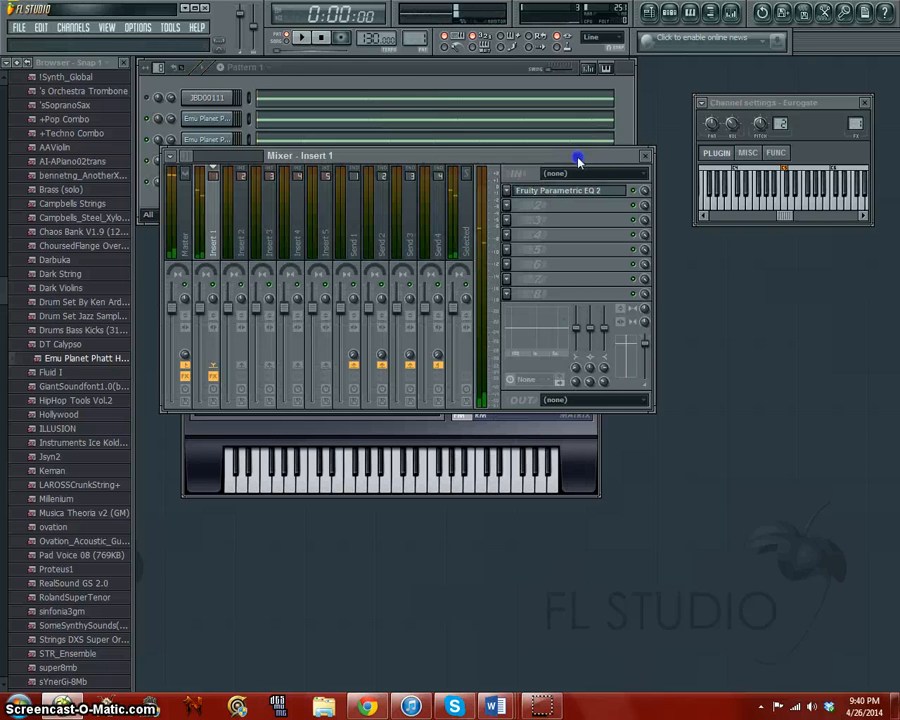
left_click(646, 157)
left_click(867, 100)
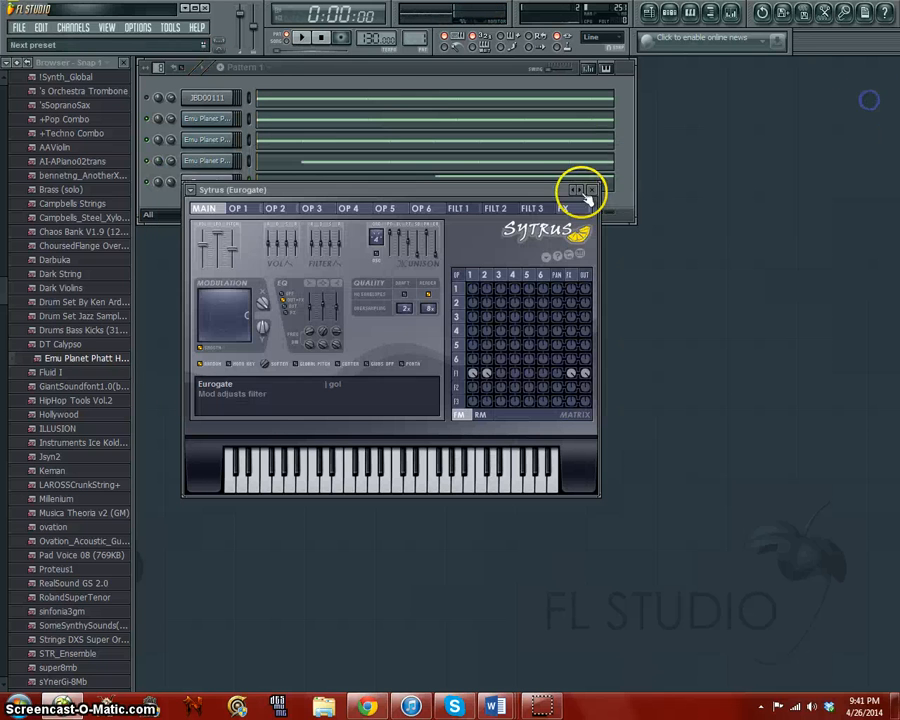
left_click(583, 192)
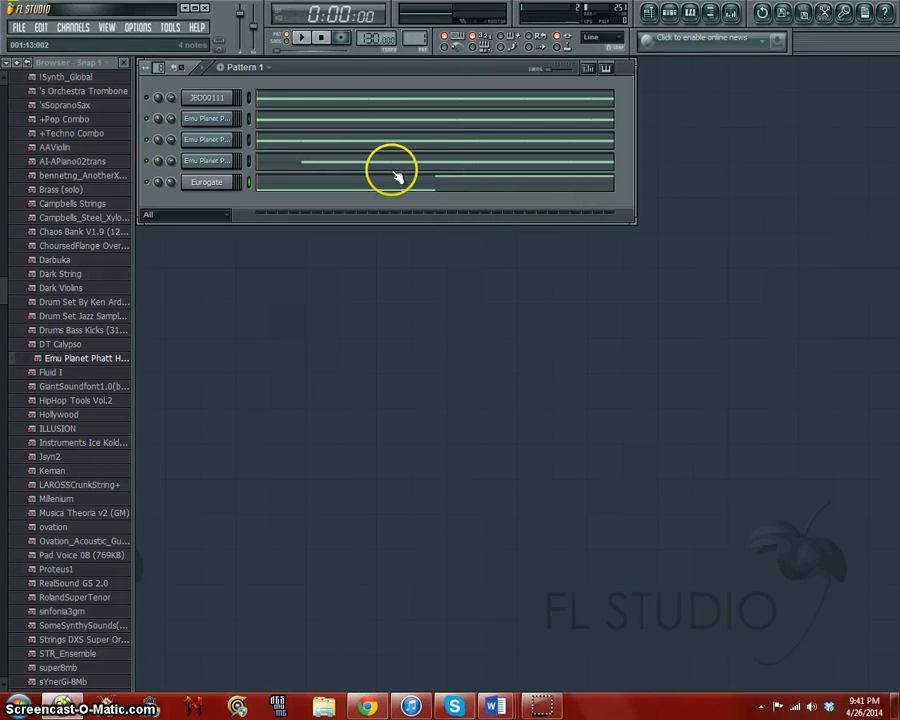
- Save the project in the Projects folder as "ISTC 2" in FruityLoops loop file format
left_click(18, 28)
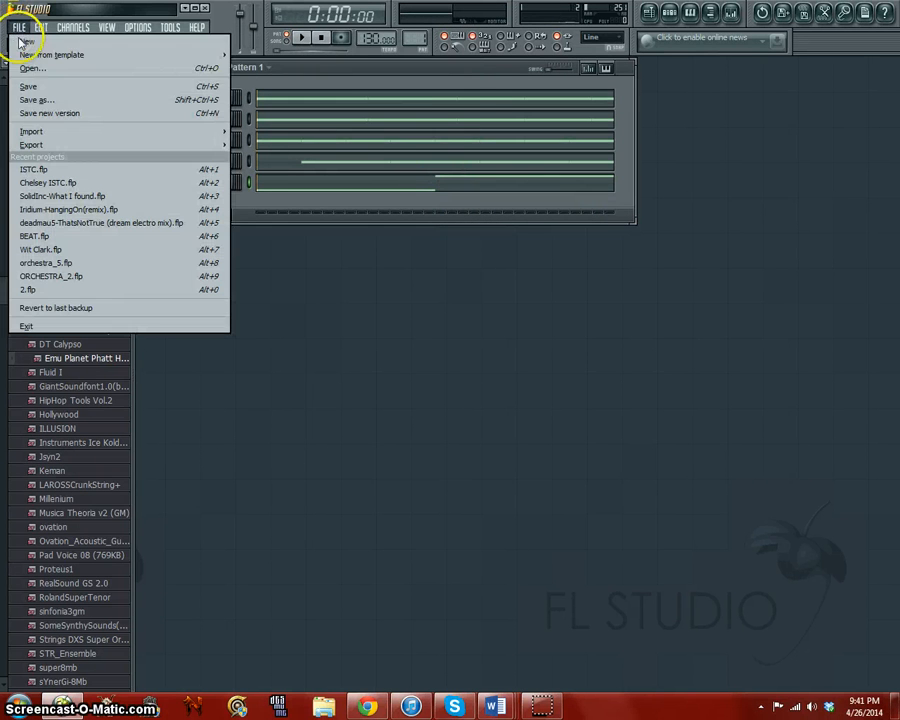
left_click(68, 89)
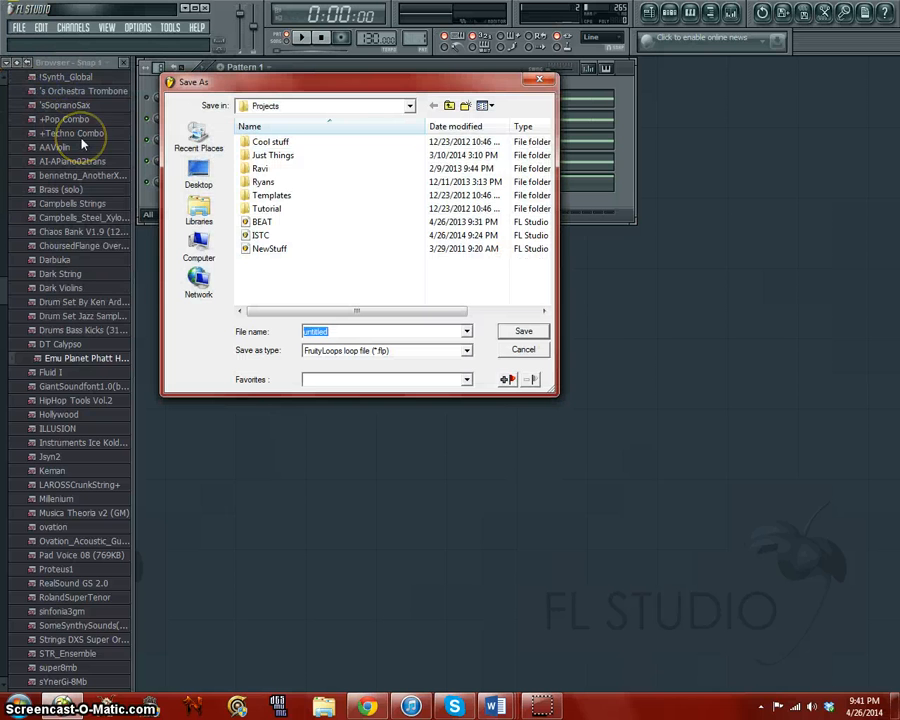
type("IST")
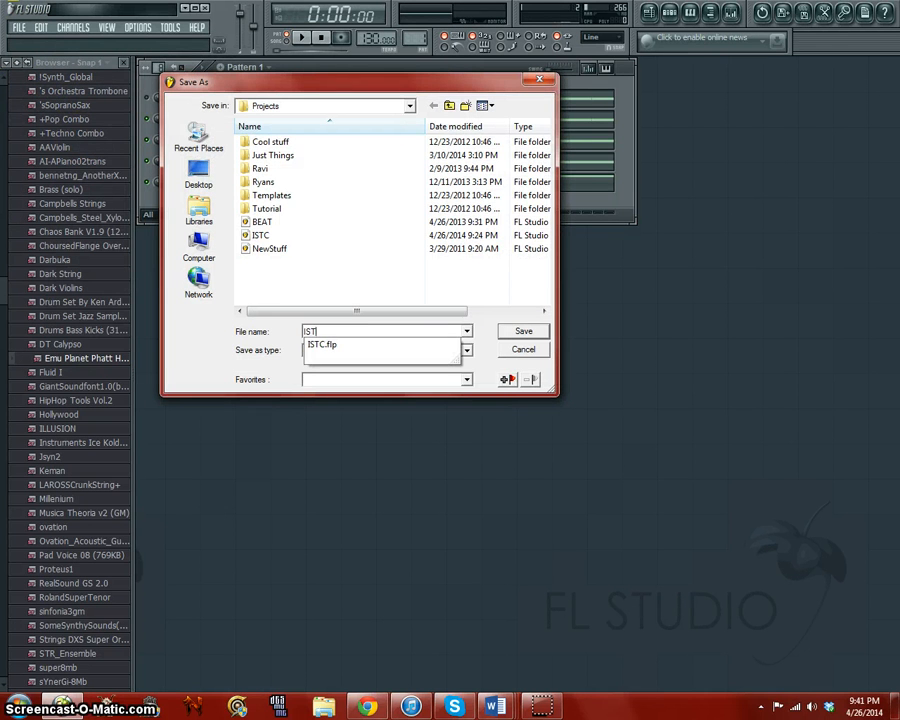
type("C 2")
key("Return")
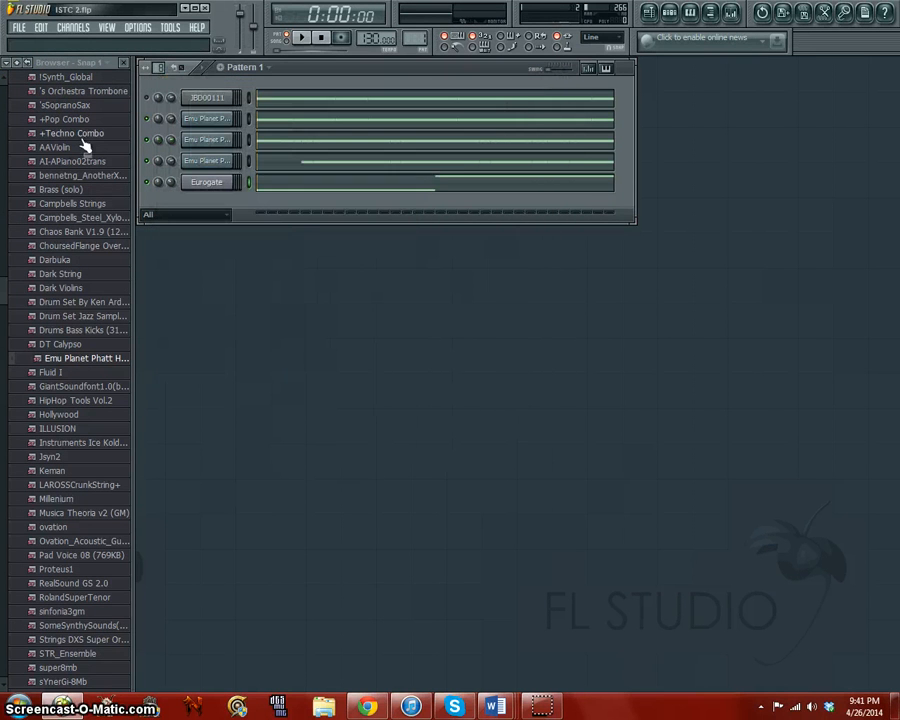